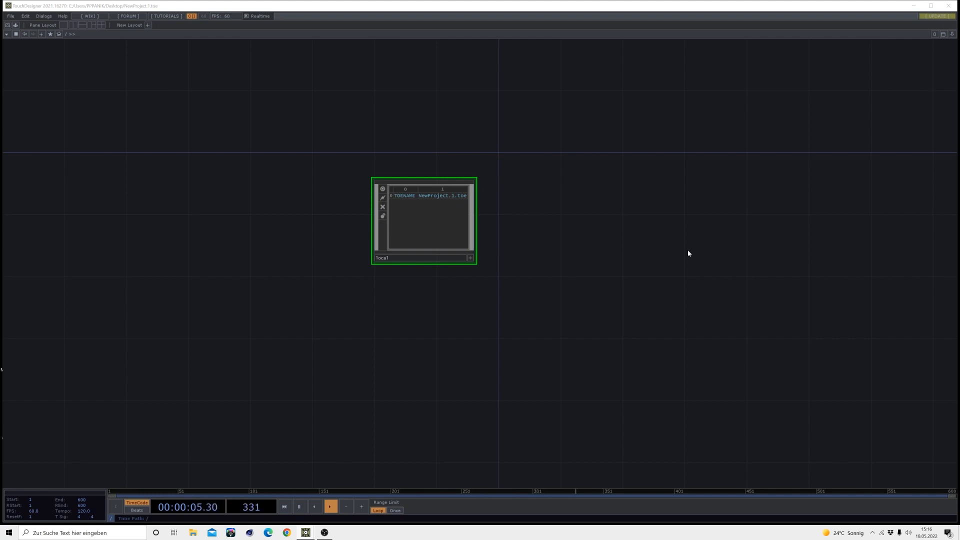
Add a Constant CHOP to the network below the local node
key("Tab")
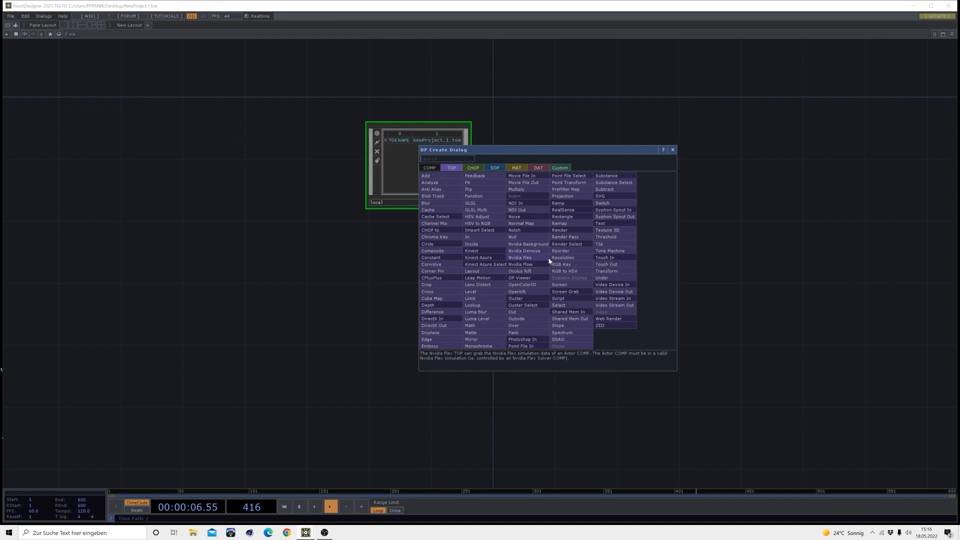
left_click(472, 168)
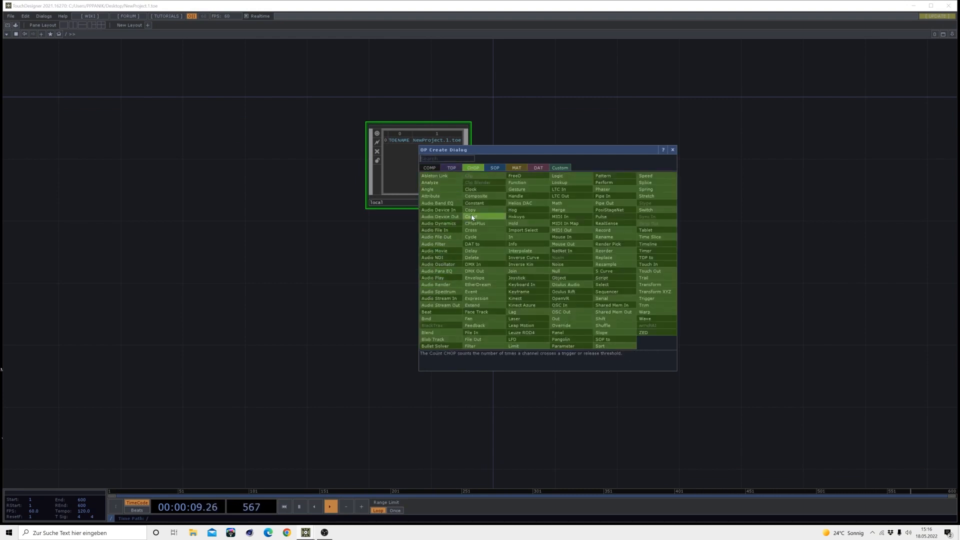
left_click(473, 203)
left_click(424, 347)
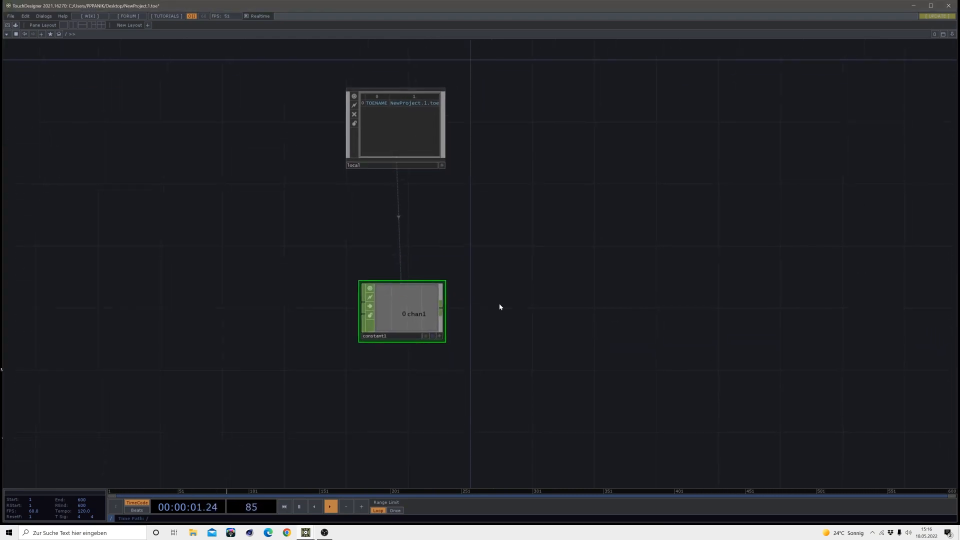
Name the Constant CHOP's first channel res and set its value to 1920
key("p")
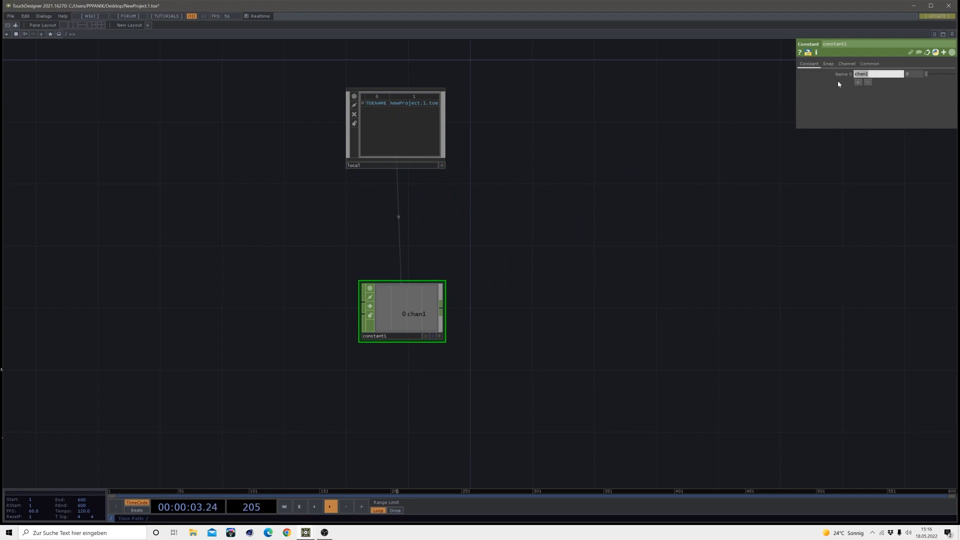
type("res")
key("Return")
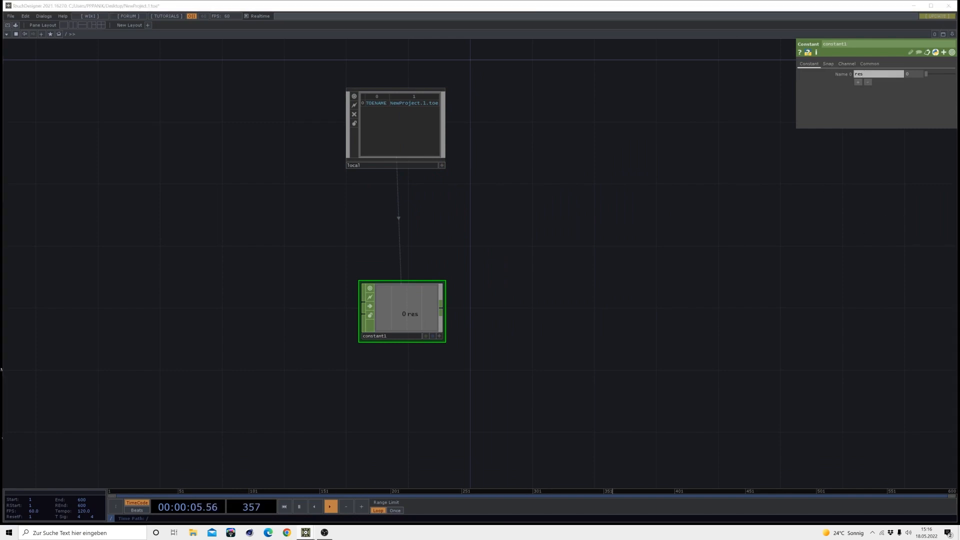
left_click(899, 84)
type("1920")
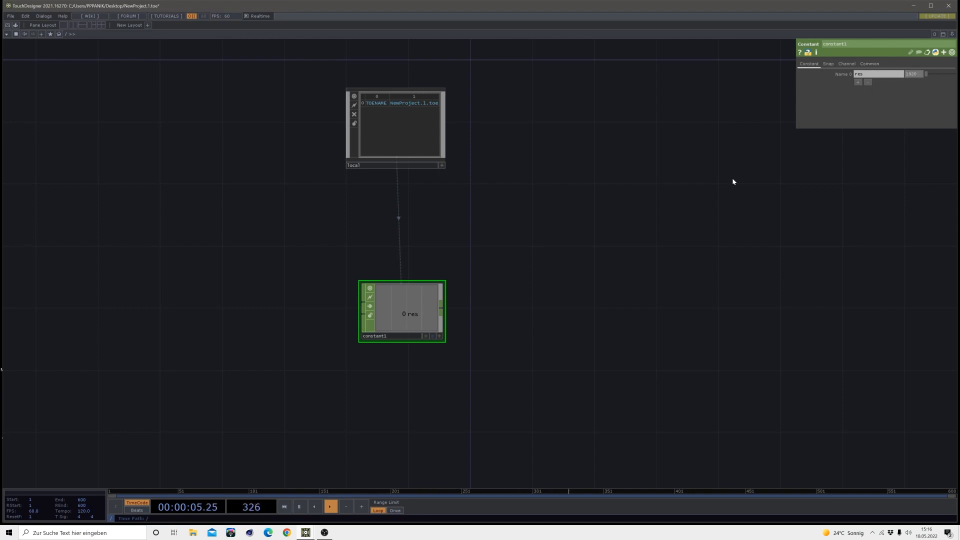
left_click_drag(506, 325, 513, 255)
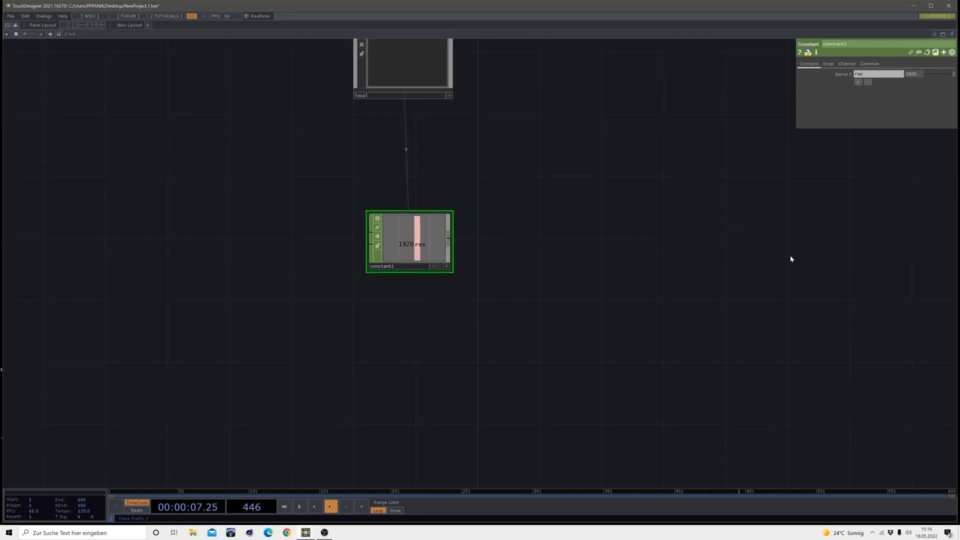
Add a second channel named time to the Constant CHOP and drive its value with a running-seconds time expression
left_click(857, 82)
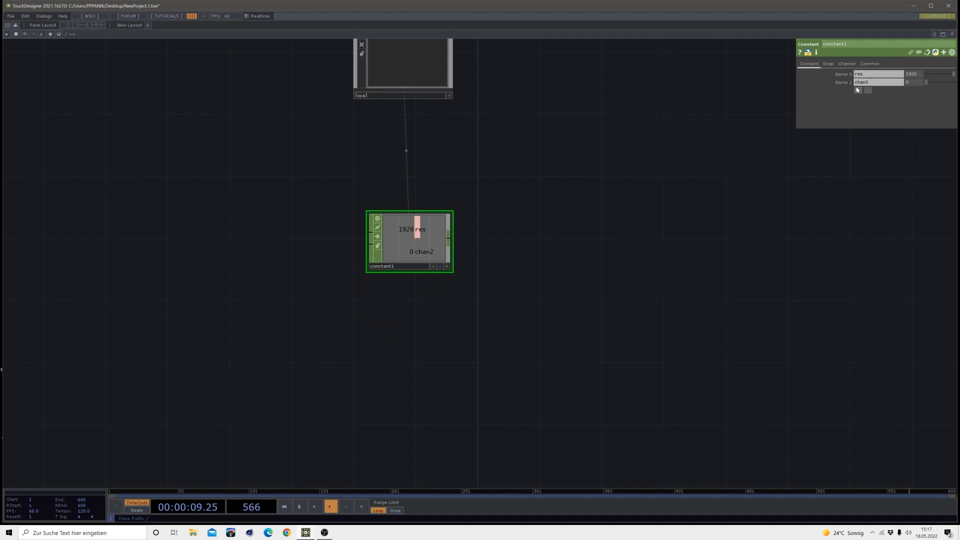
left_click(870, 82)
type("time")
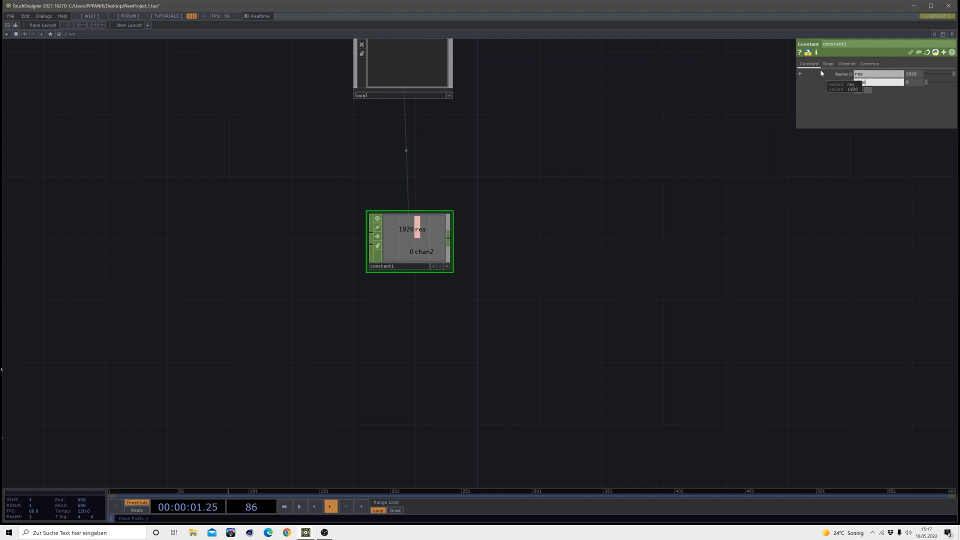
key("Return")
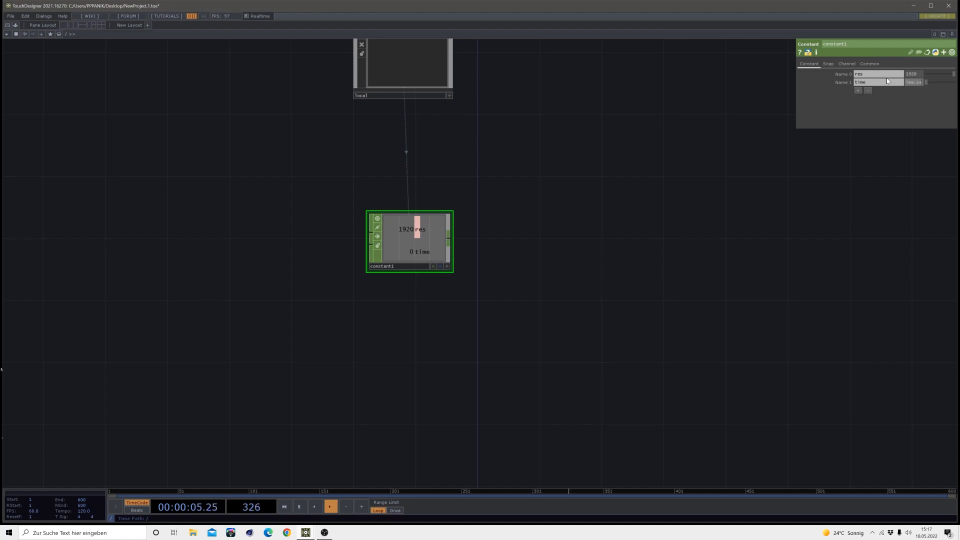
key("Return")
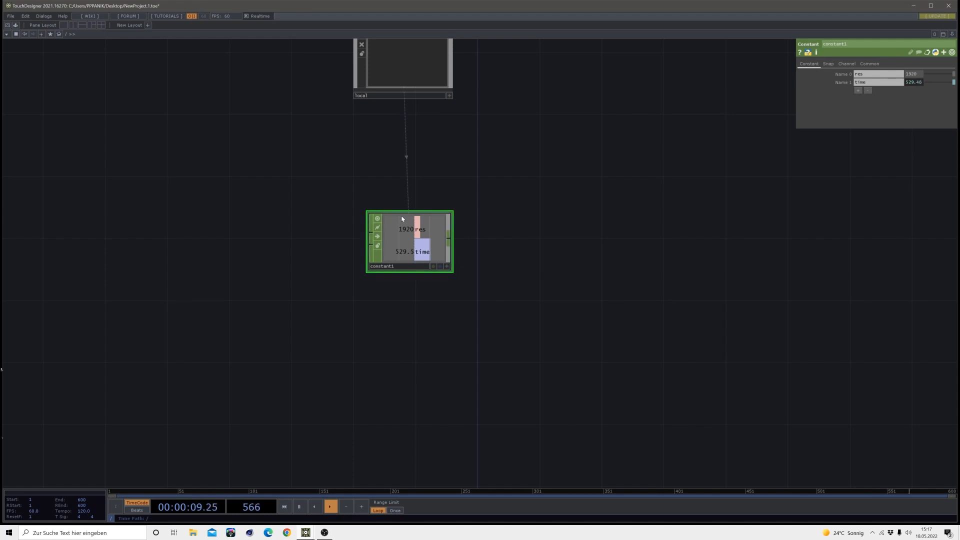
Add a Noise TOP to the network below the Constant CHOP
left_click_drag(462, 297, 432, 219)
left_click_drag(439, 276, 445, 270)
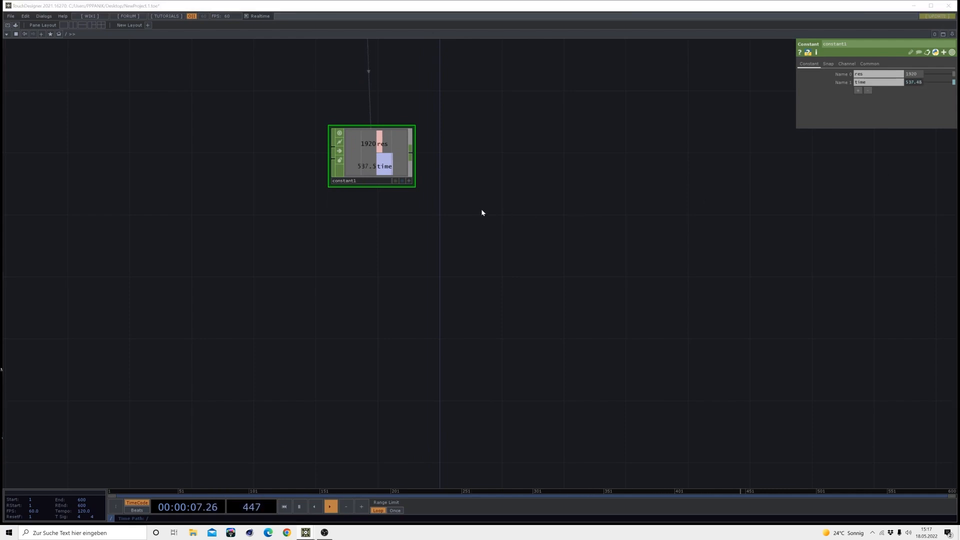
left_click(450, 228)
key("Tab")
left_click(353, 127)
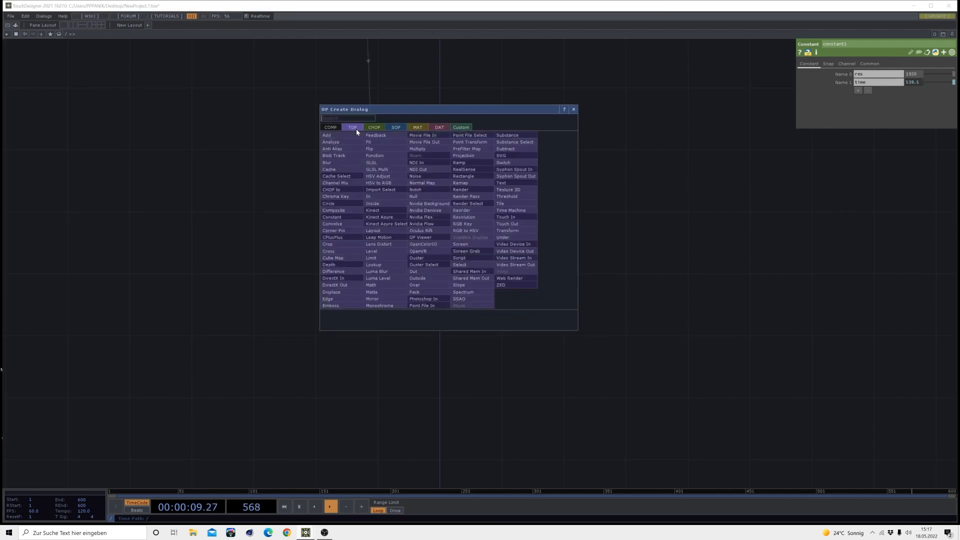
left_click(415, 176)
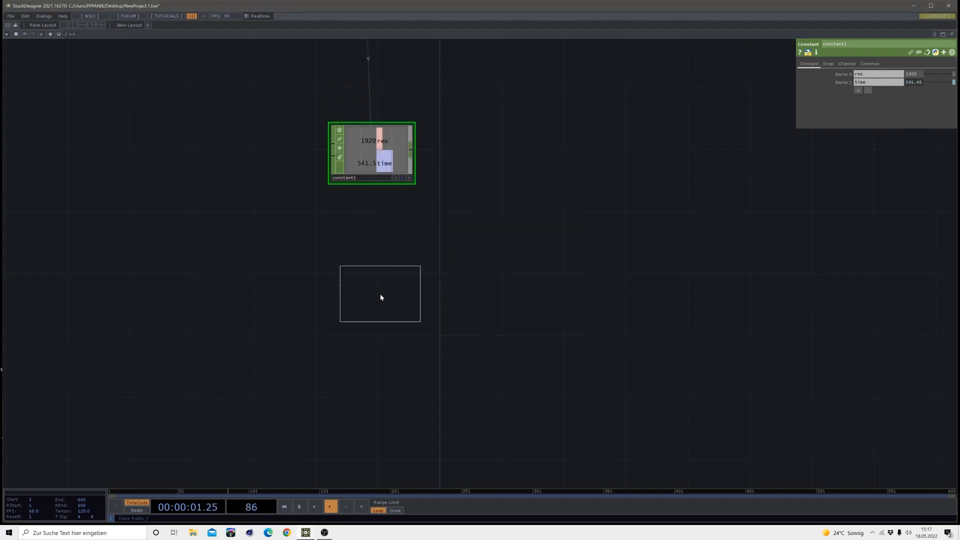
left_click(387, 300)
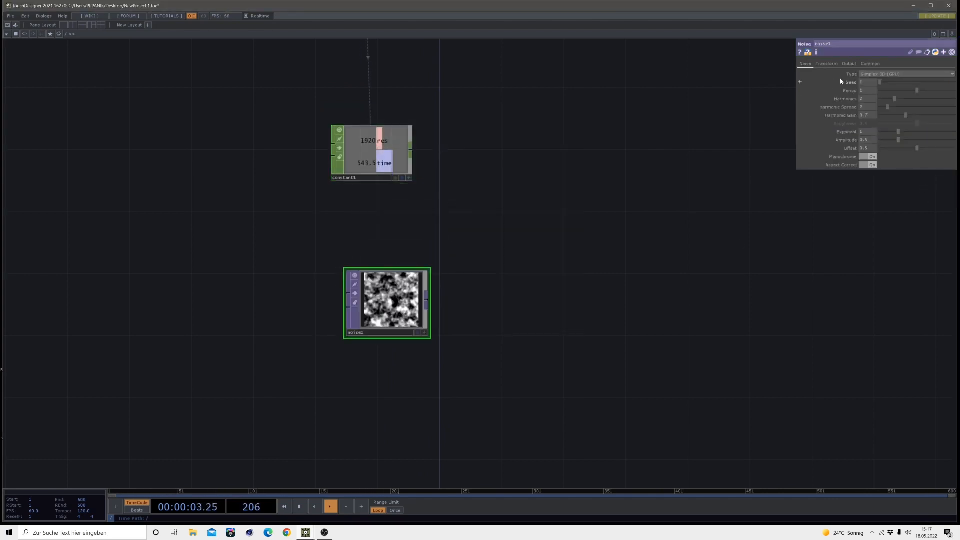
Set the Noise TOP's period to 3, harmonics to 0 and amplitude to 0.55
left_click(872, 90)
type("3")
key("Return")
left_click_drag(888, 98, 869, 99)
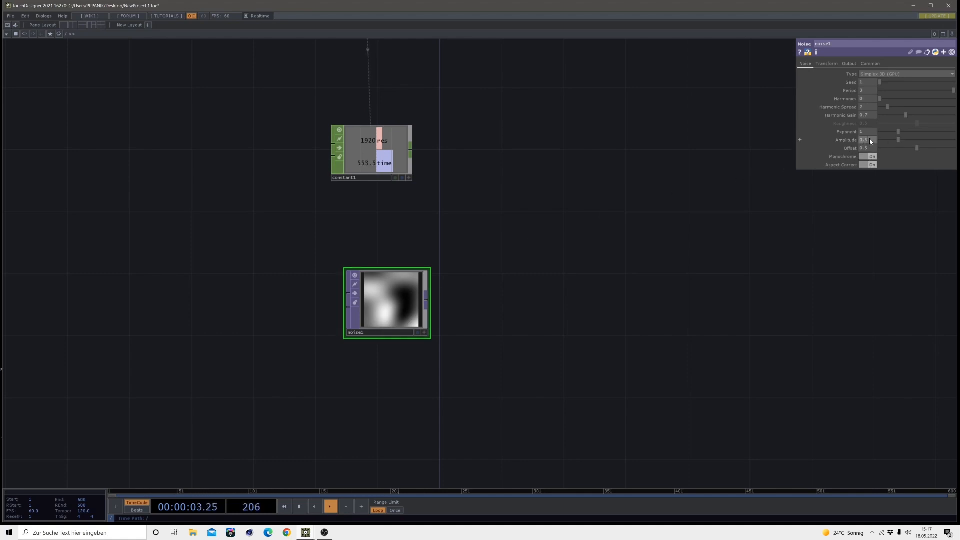
type("55")
key("Return")
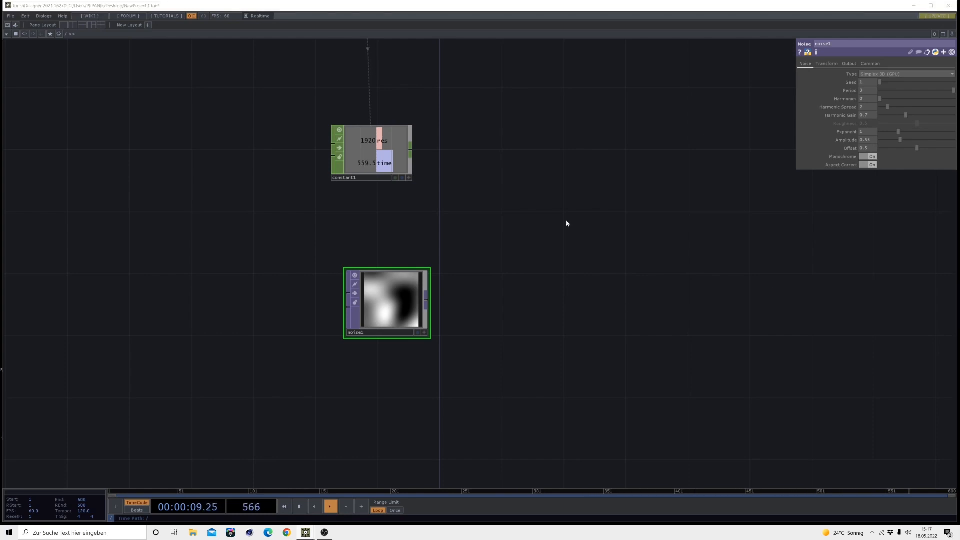
Set the Noise TOP's transform scale to 0.2 on all three axes
scroll(331, 336, "up", 3)
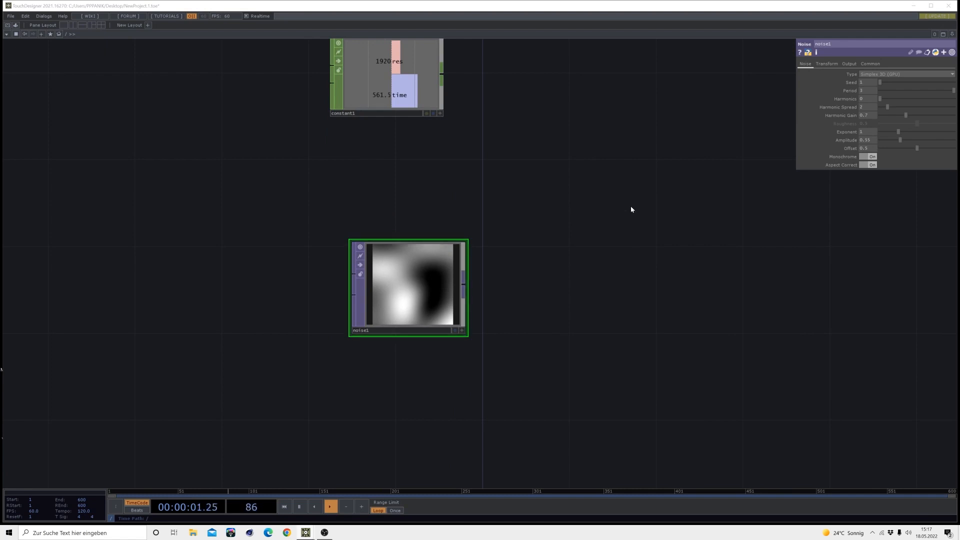
left_click(826, 64)
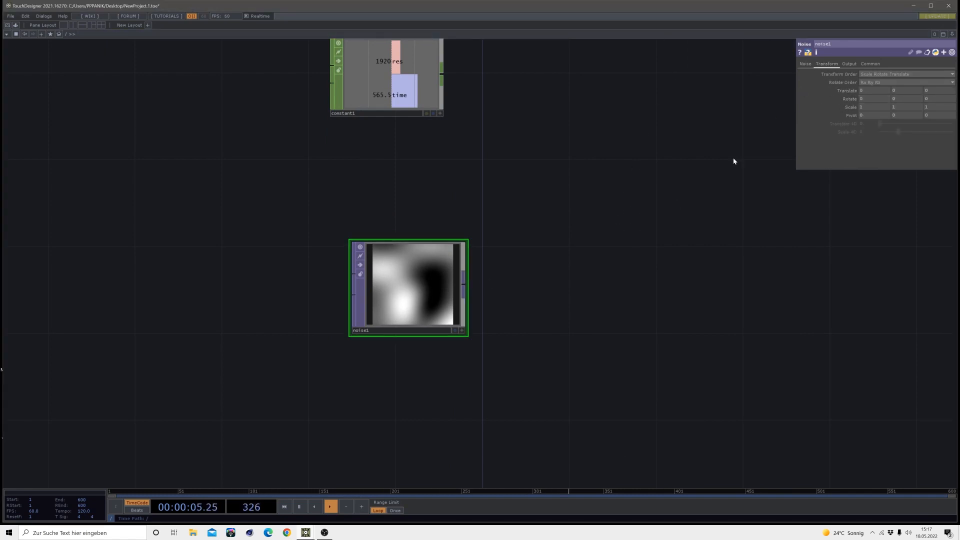
middle_click_drag(849, 108, 805, 108)
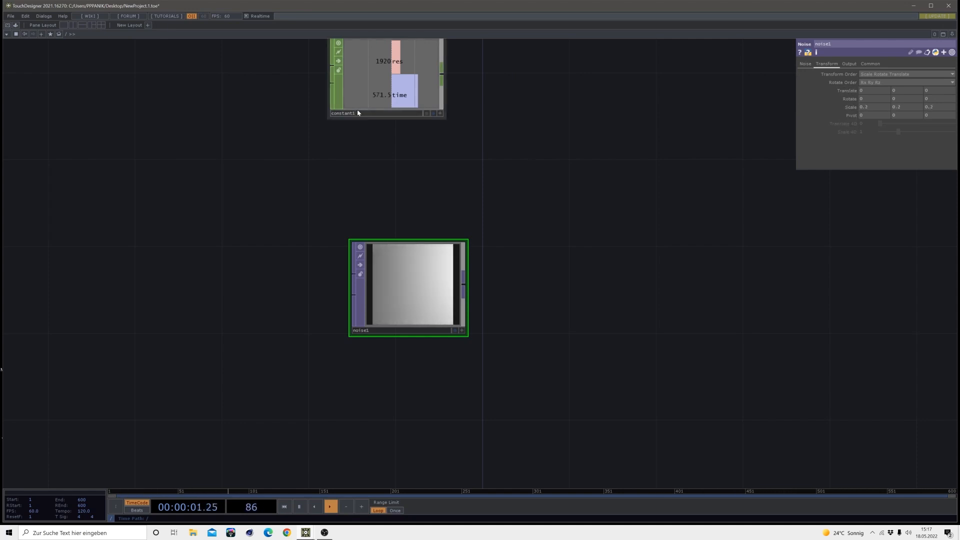
Reference the Constant CHOP's time channel in the noise's Z translate, using the expression op('constant1')['time']*.1
left_click(439, 113)
left_click_drag(408, 97, 369, 110)
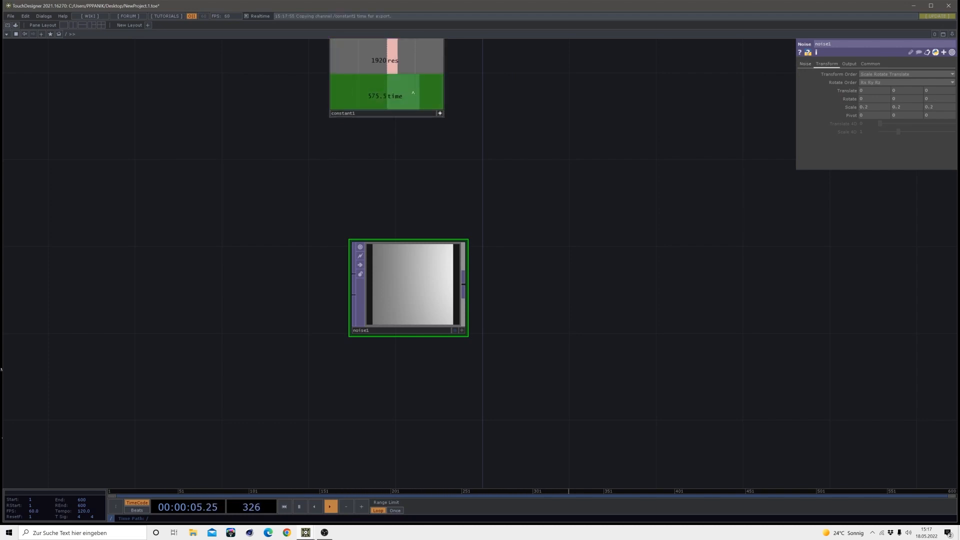
left_click_drag(436, 92, 932, 91)
left_click(934, 88)
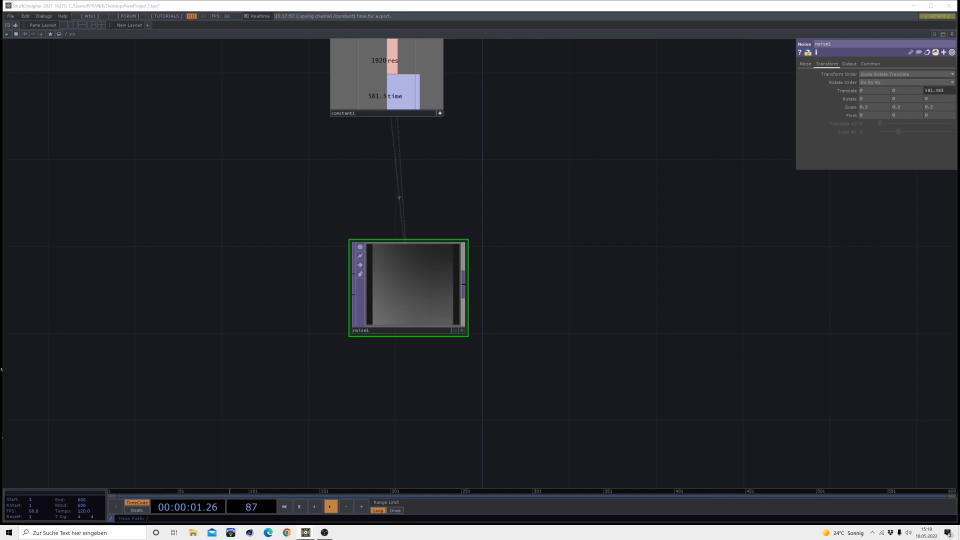
left_click(945, 91)
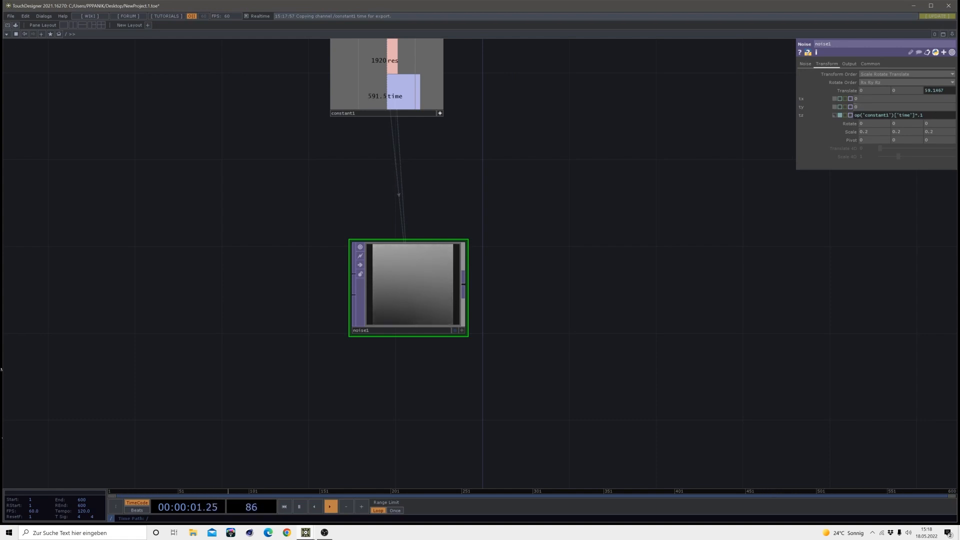
Set the Noise TOP's pixel format to 32-bit float (RGBA)
left_click(872, 64)
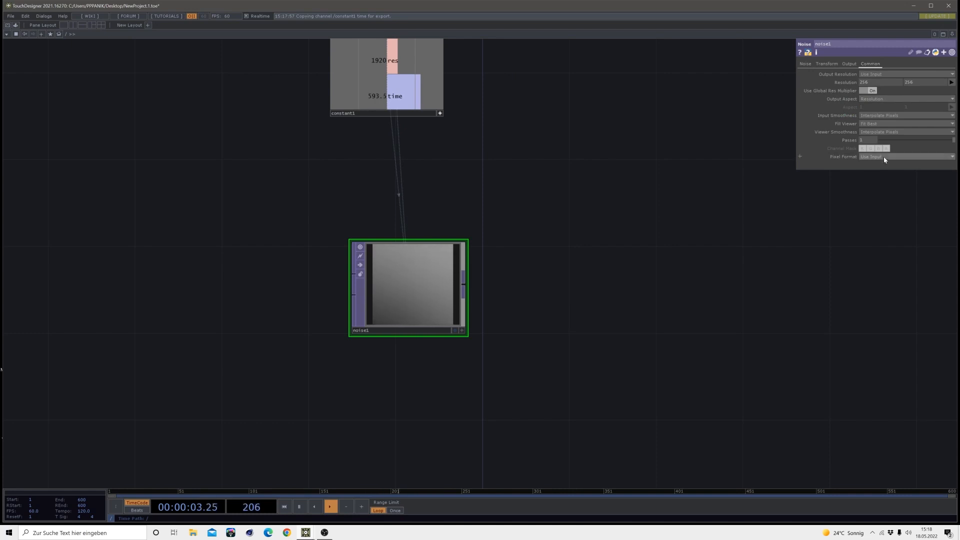
left_click(869, 157)
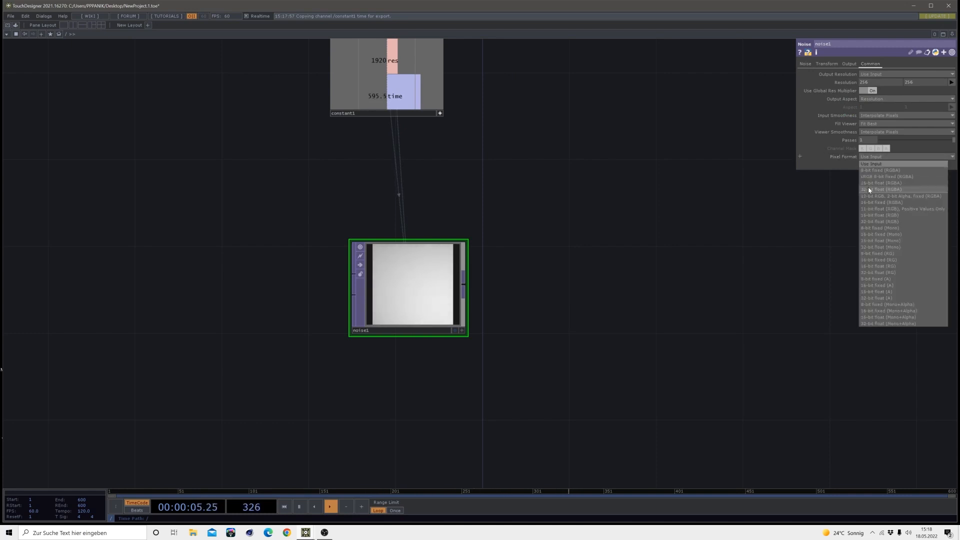
left_click(868, 187)
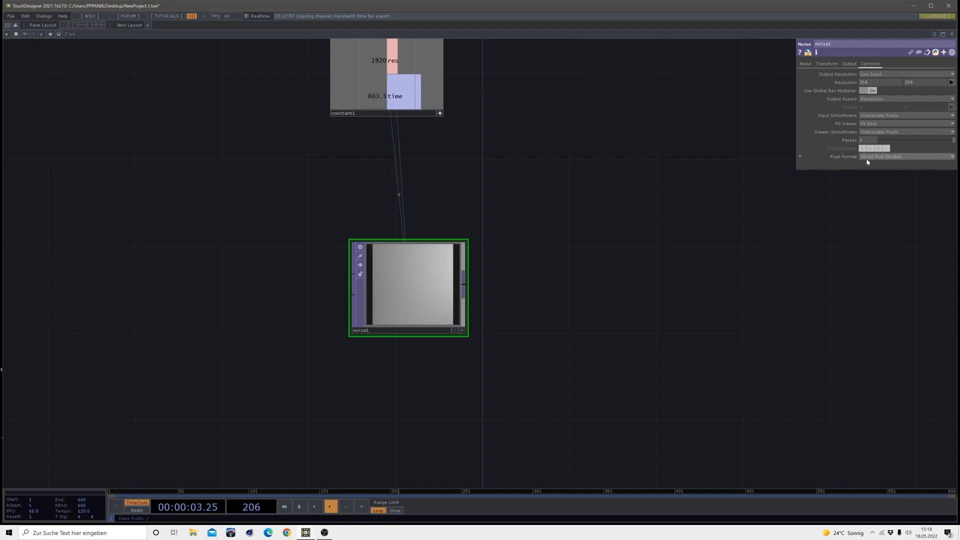
Reference the Constant CHOP's res channel in both the width and height of the Noise TOP's resolution
left_click_drag(576, 158, 581, 169)
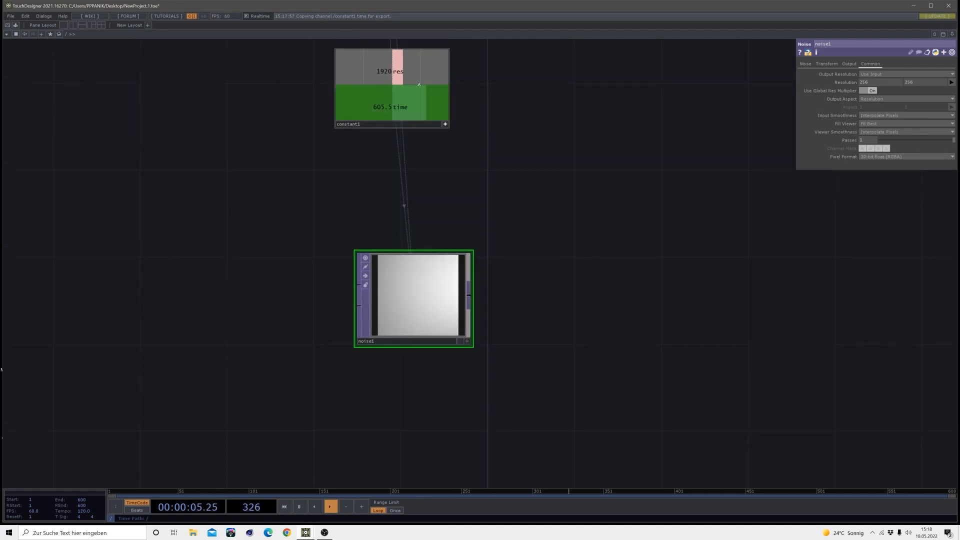
left_click_drag(369, 74, 845, 85)
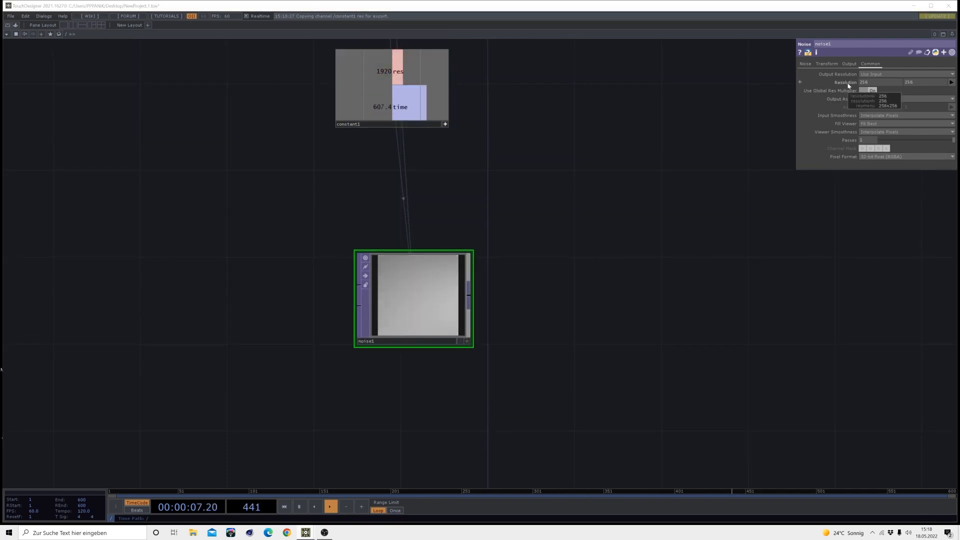
left_click(853, 95)
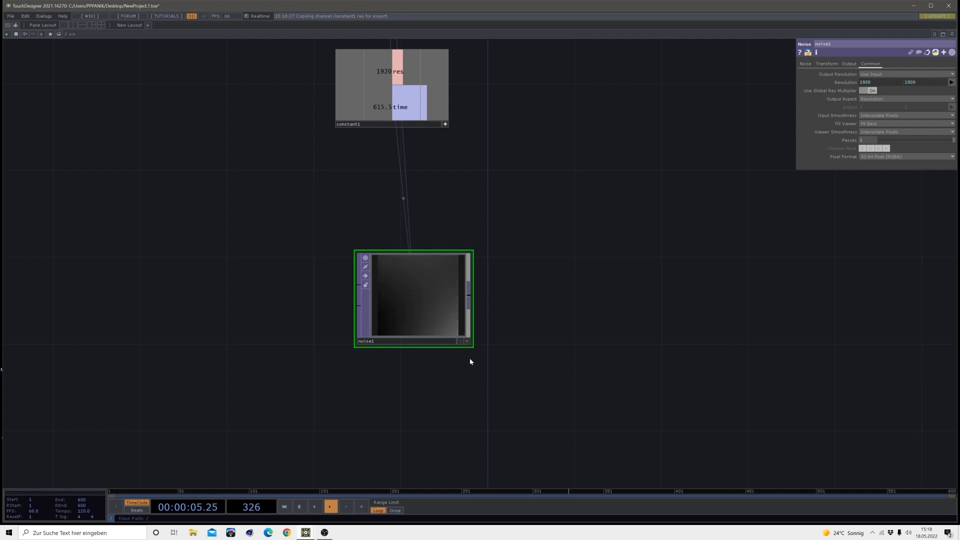
Move the Noise TOP farther down in the network, away from the Constant CHOP
left_click_drag(538, 375, 536, 289)
left_click_drag(423, 223, 466, 331)
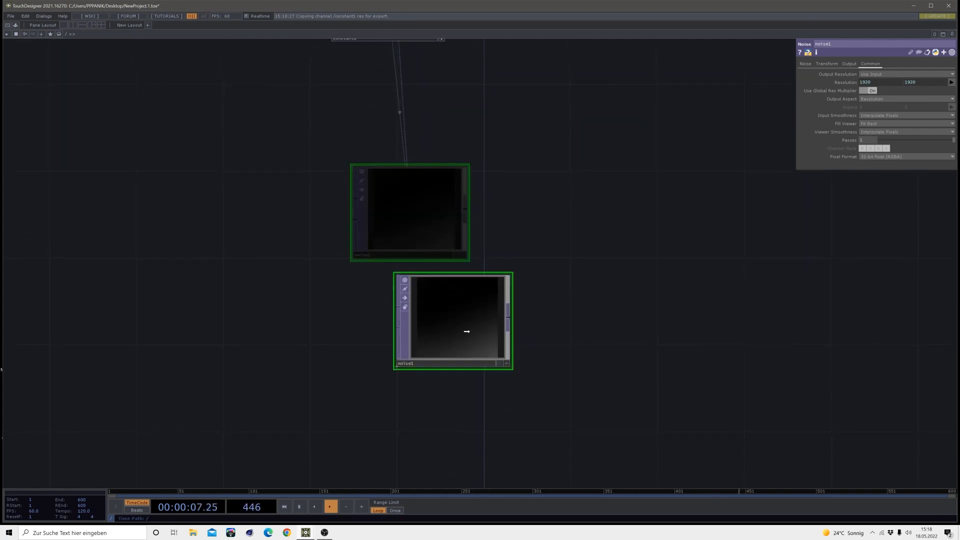
scroll(473, 317, "up", 3)
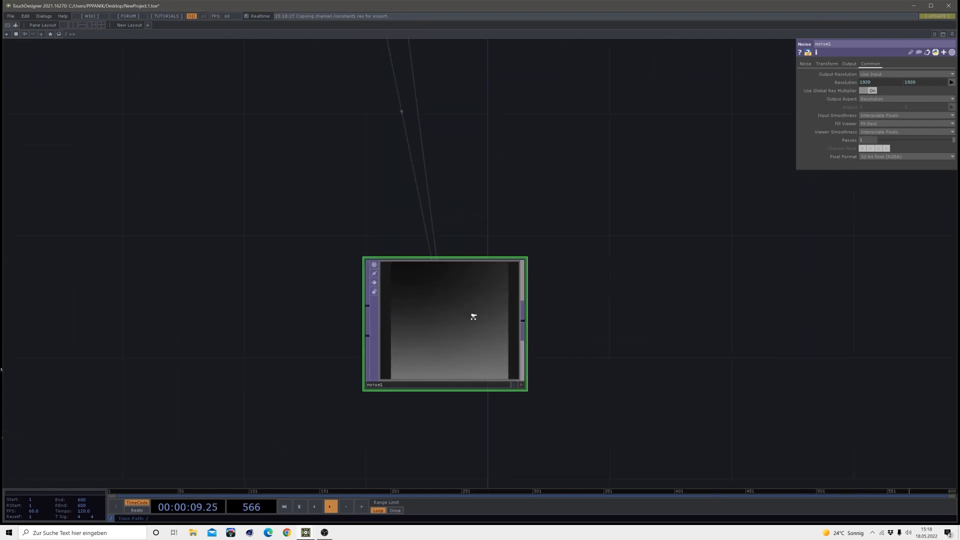
scroll(473, 316, "up", 3)
scroll(473, 316, "down", 4)
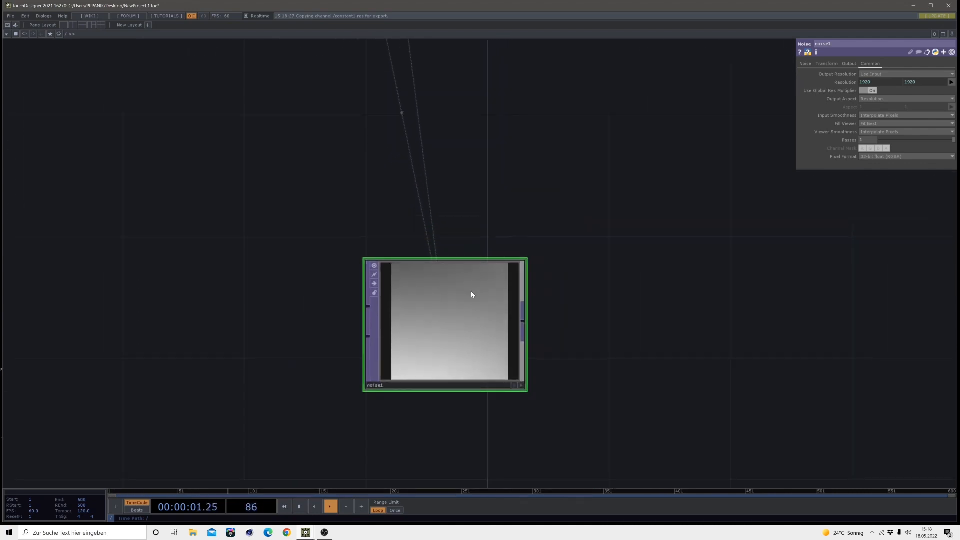
Add a second Noise TOP above and to the right of noise1, and wire noise1's output into its first input
left_click_drag(619, 326, 478, 323)
key("Tab")
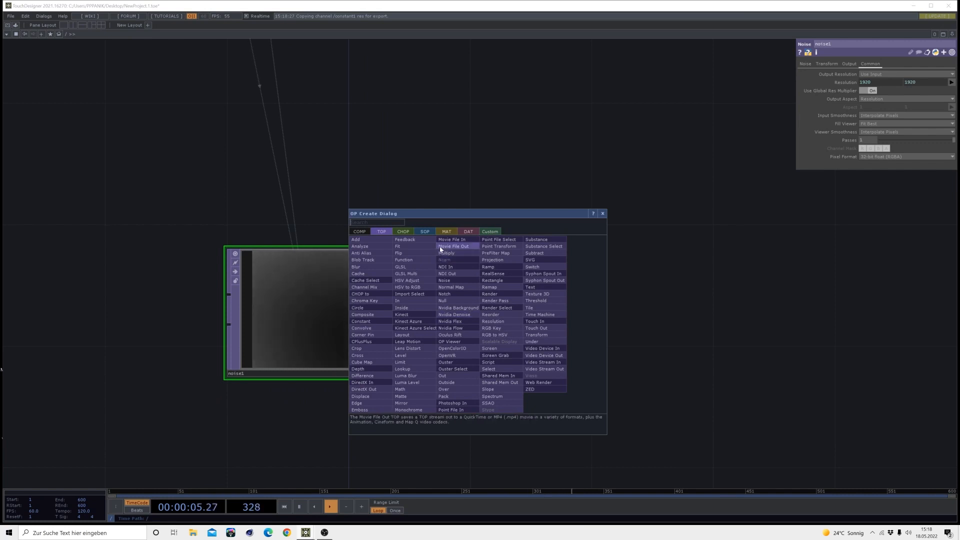
left_click(444, 280)
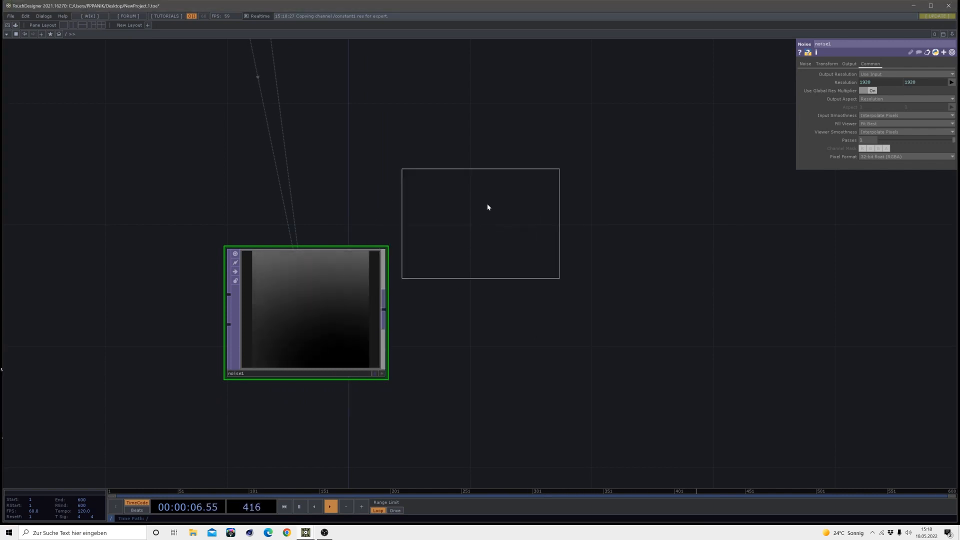
left_click(495, 160)
left_click_drag(381, 303, 411, 142)
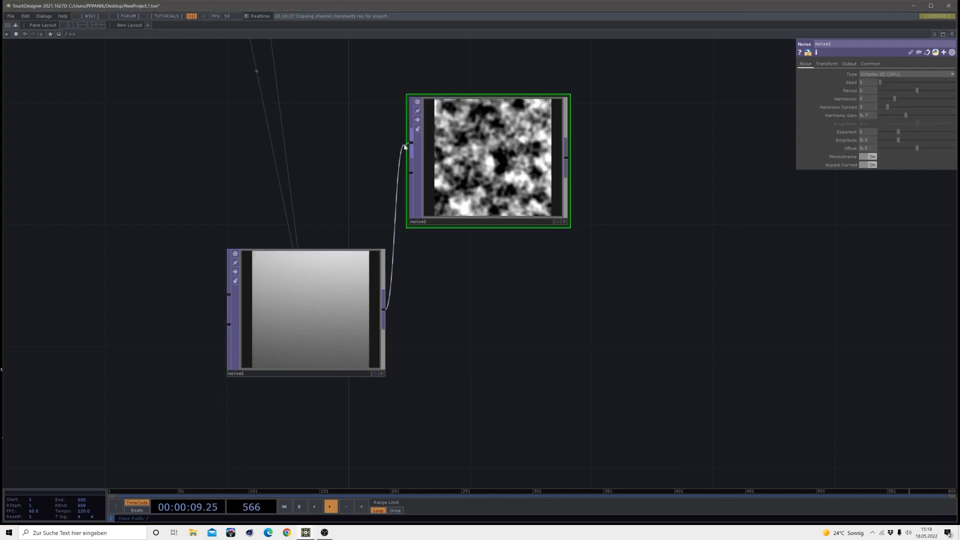
Wire noise1's output into noise2's second input and set noise2's type to Random (GPU)
left_click_drag(393, 280, 411, 173)
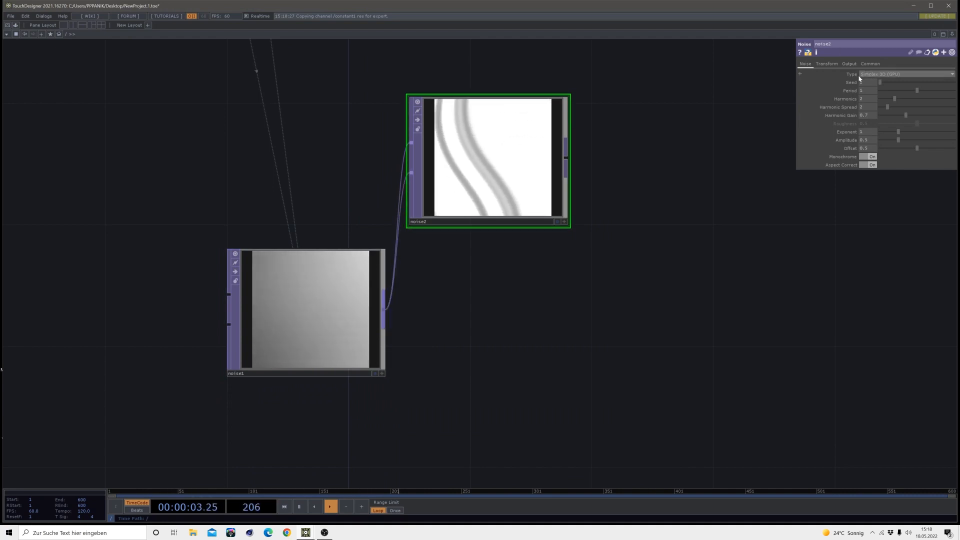
left_click(878, 74)
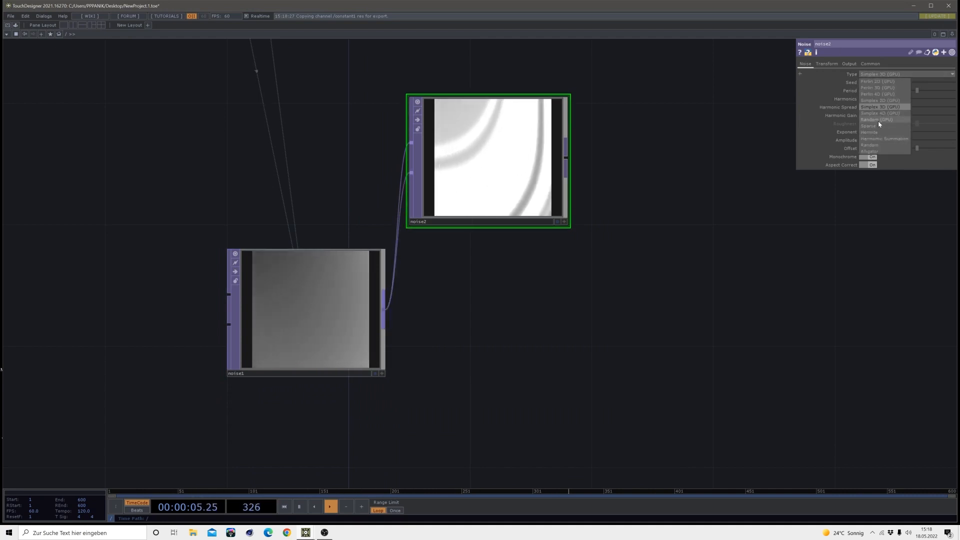
left_click(878, 121)
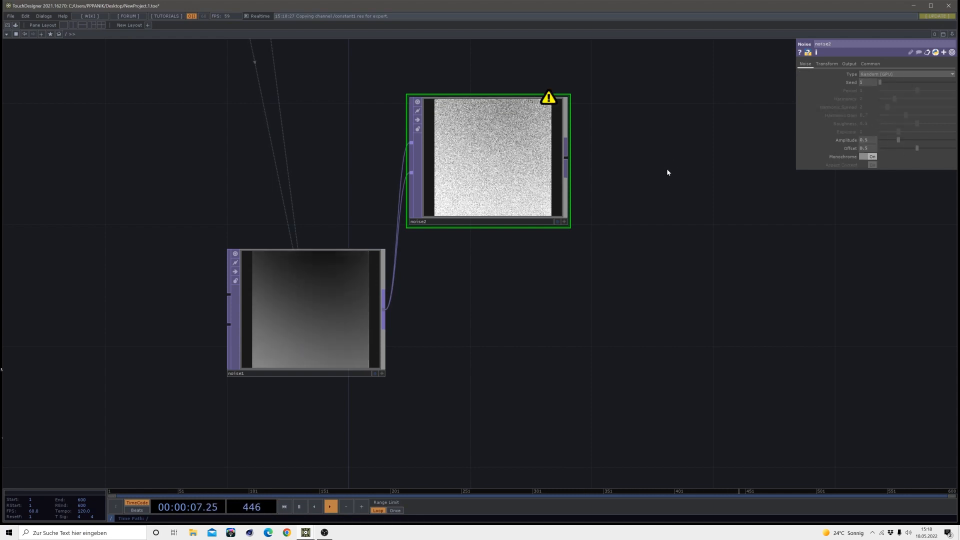
Set noise2's pixel format to 32-bit float (RGBA)
left_click(878, 64)
left_click(882, 157)
left_click(876, 189)
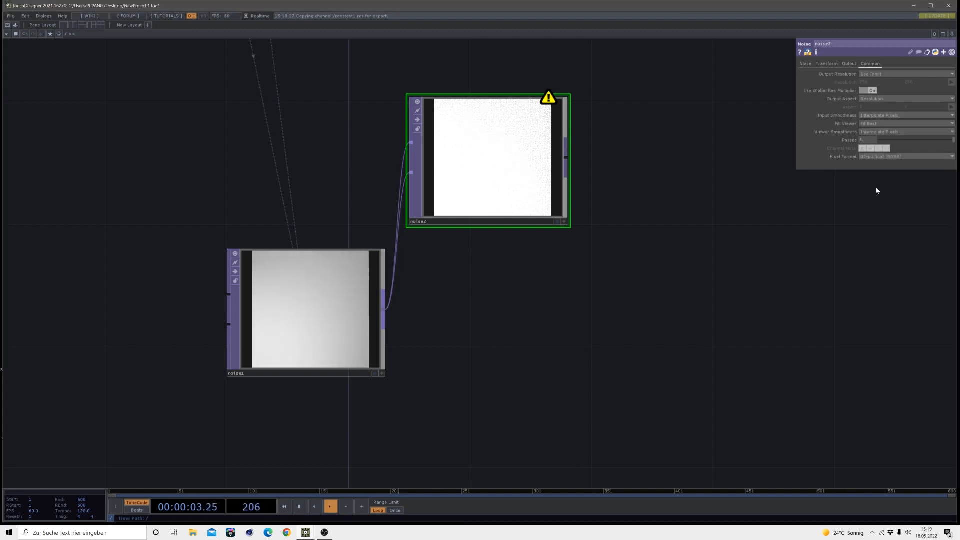
Set noise2's amplitude to 0.28 and its offset to 0.188
left_click(805, 64)
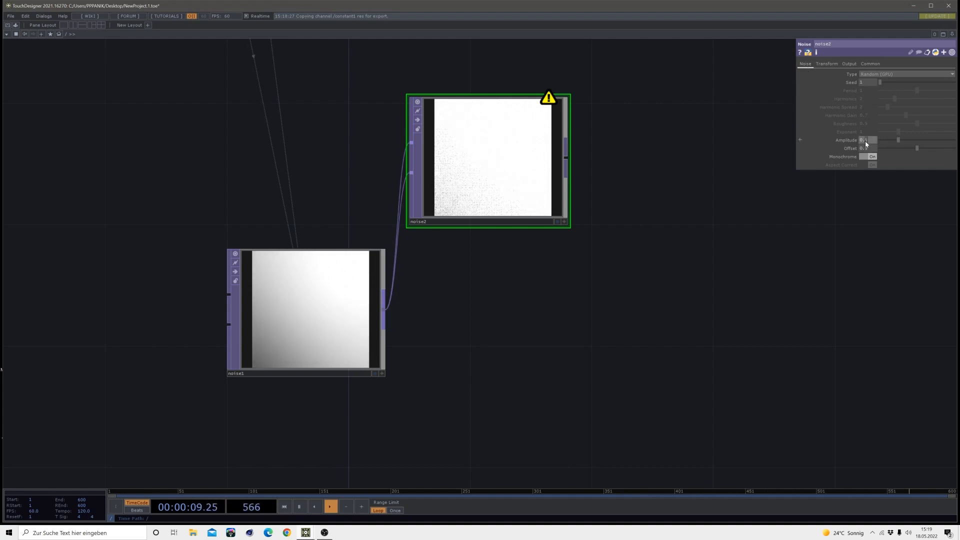
middle_click_drag(865, 141, 854, 141)
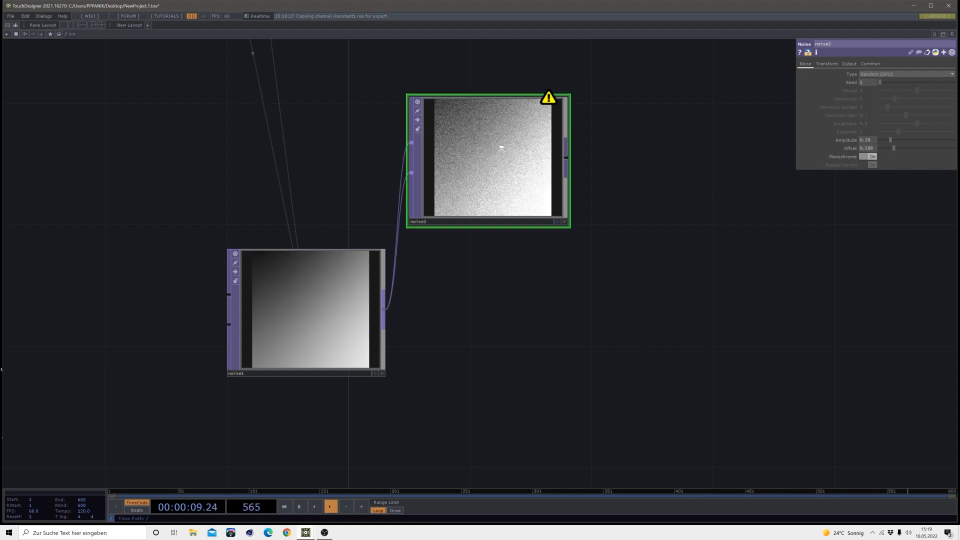
Examine noise2's grain up close and compare it with noise1's output while the animation plays
scroll(501, 146, "up", 6)
scroll(439, 214, "down", 3)
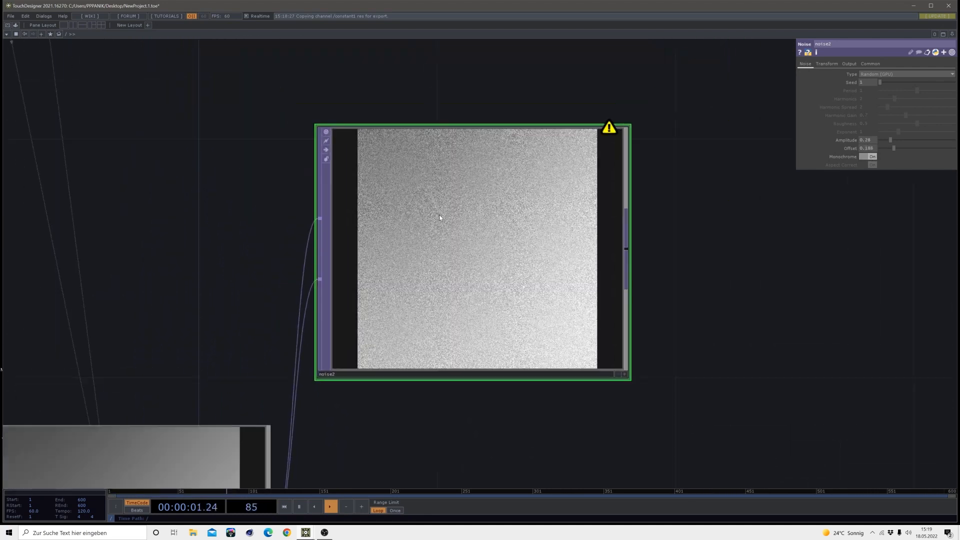
scroll(438, 215, "up", 8)
scroll(445, 211, "down", 6)
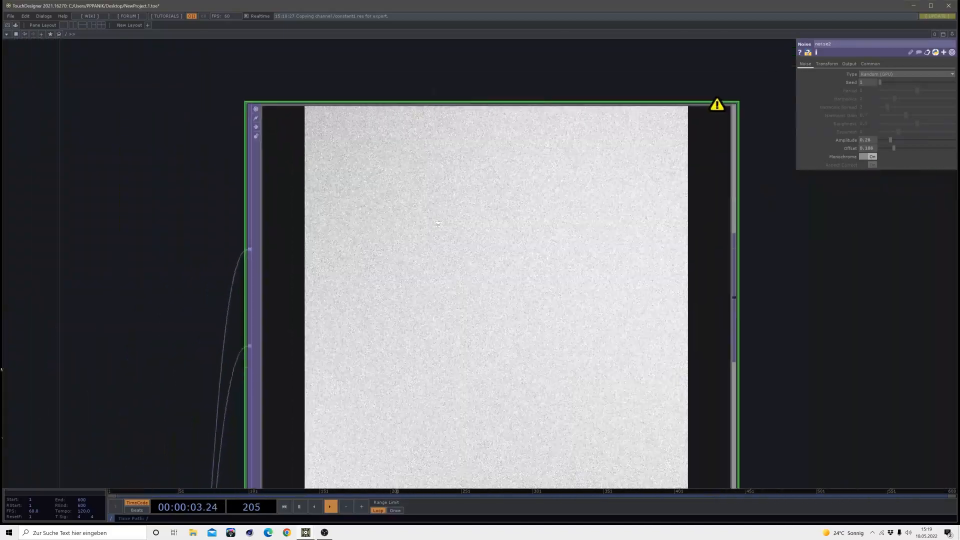
key("space")
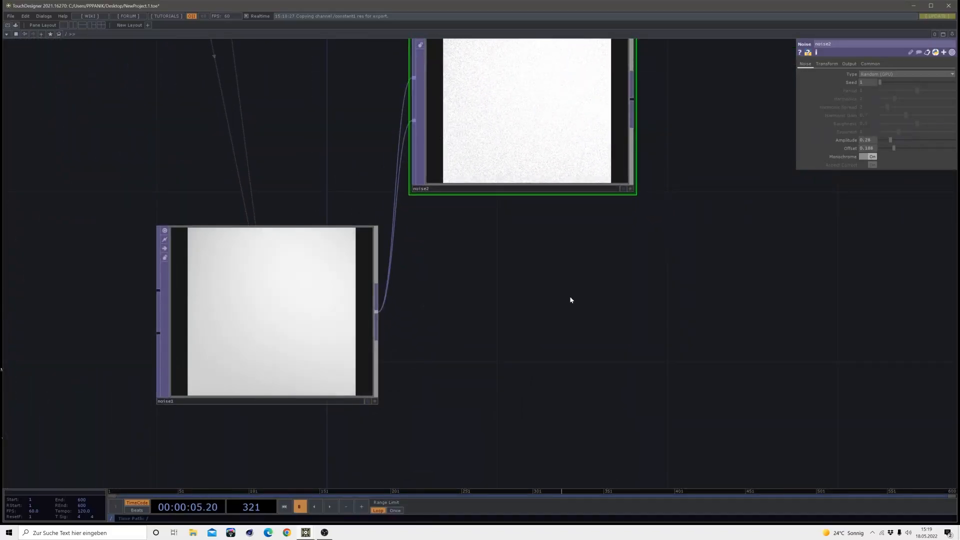
left_click_drag(405, 386, 386, 473)
left_click(330, 507)
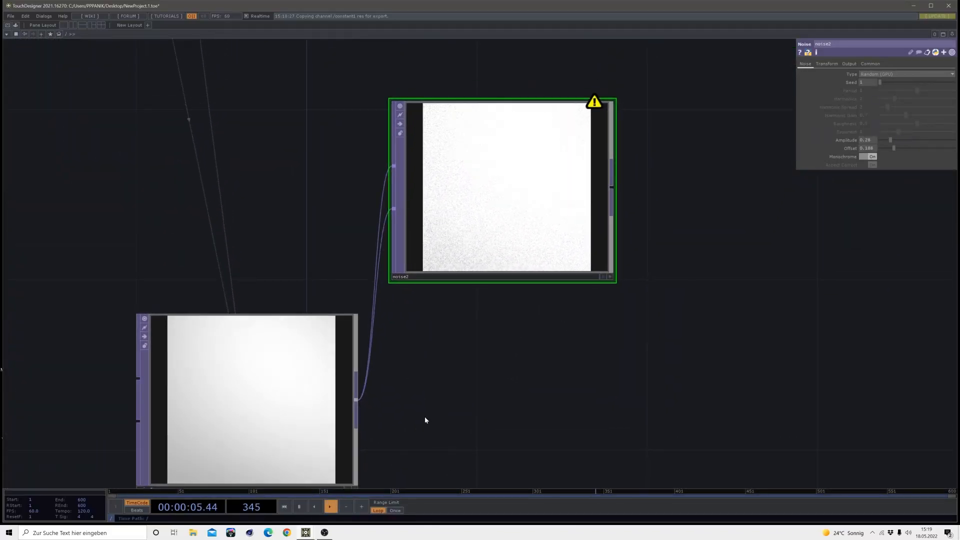
left_click_drag(424, 416, 424, 335)
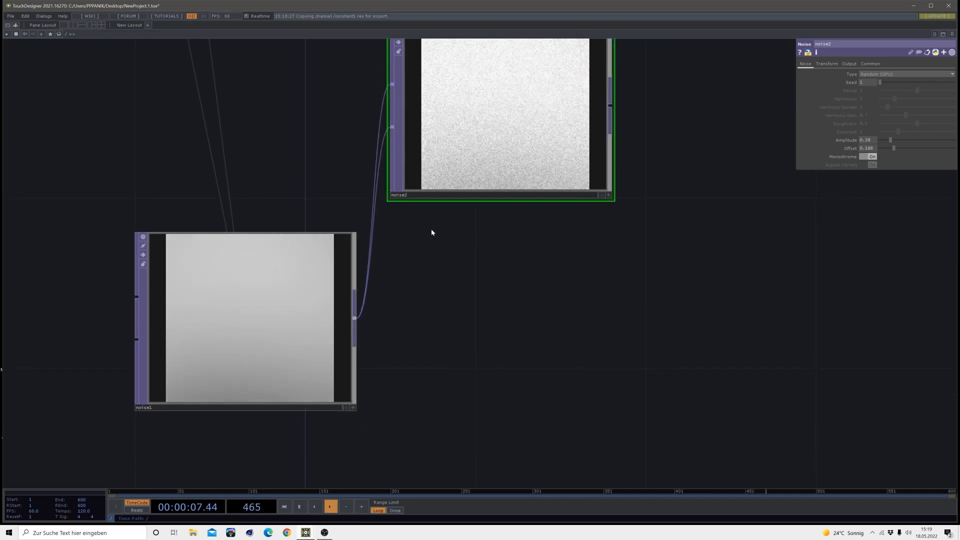
left_click_drag(482, 216, 479, 286)
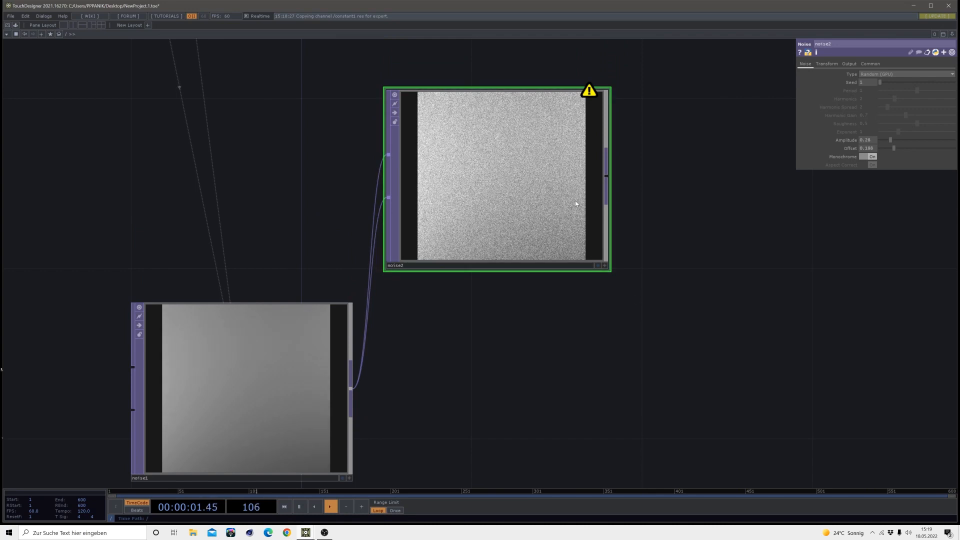
left_click_drag(561, 343, 490, 330)
scroll(488, 335, "down", 2)
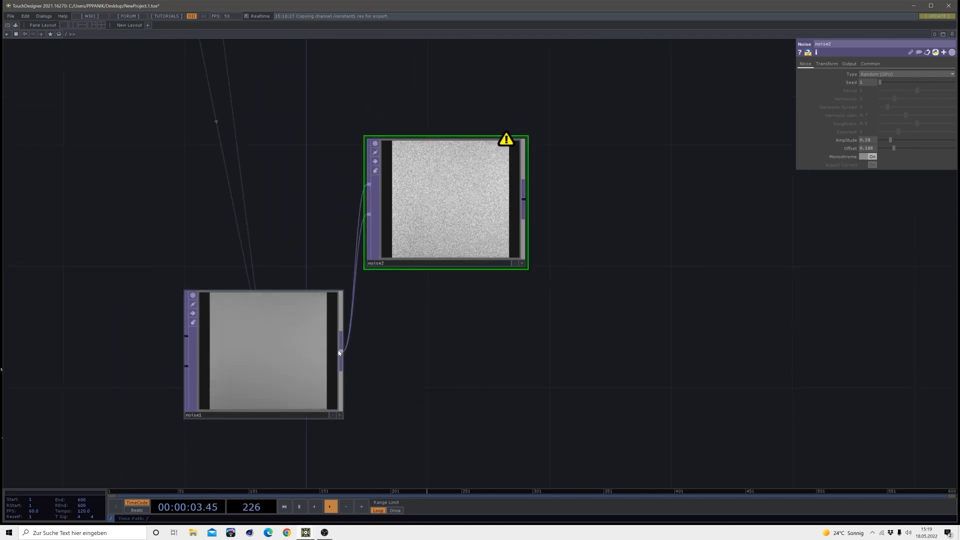
Space out the two Noise TOPs, add a Composite TOP to their right, and wire both noise1 and noise2 into it
left_click_drag(385, 199, 385, 169)
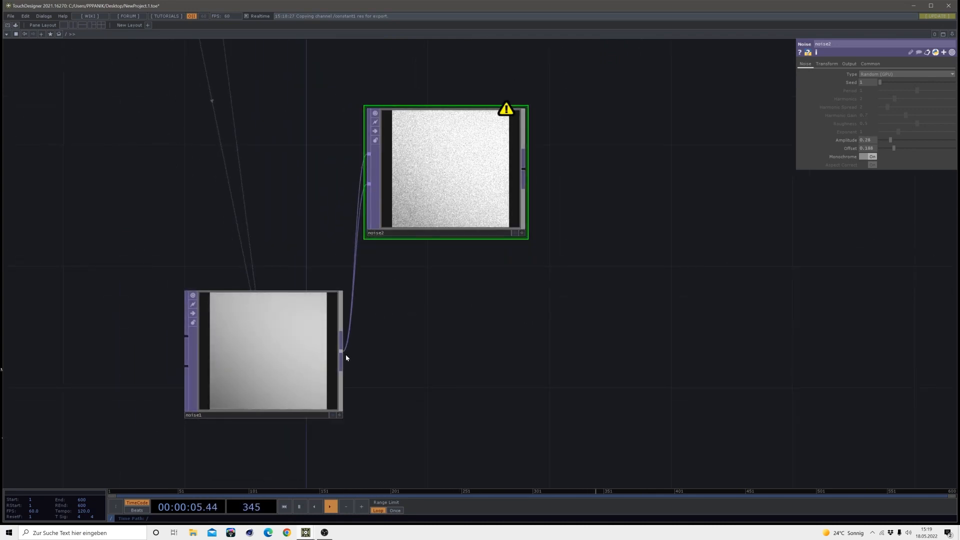
left_click_drag(346, 354, 372, 352)
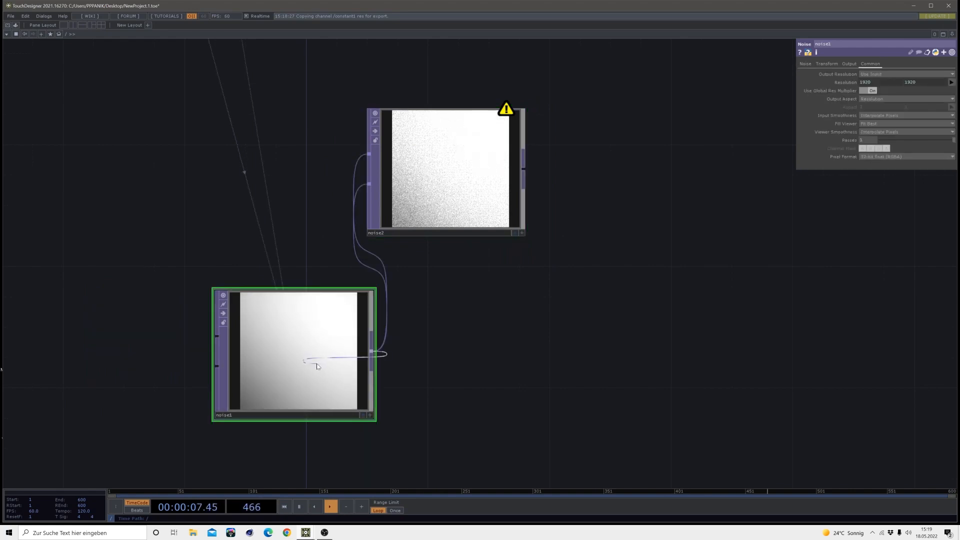
left_click_drag(317, 366, 520, 347)
left_click(422, 342)
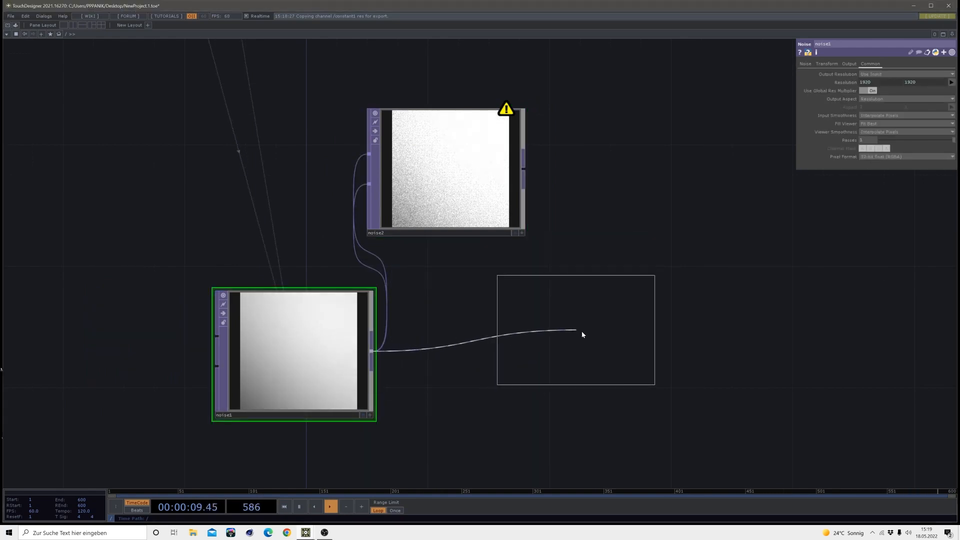
left_click(631, 325)
left_click_drag(340, 365, 279, 365)
left_click_drag(610, 334, 610, 364)
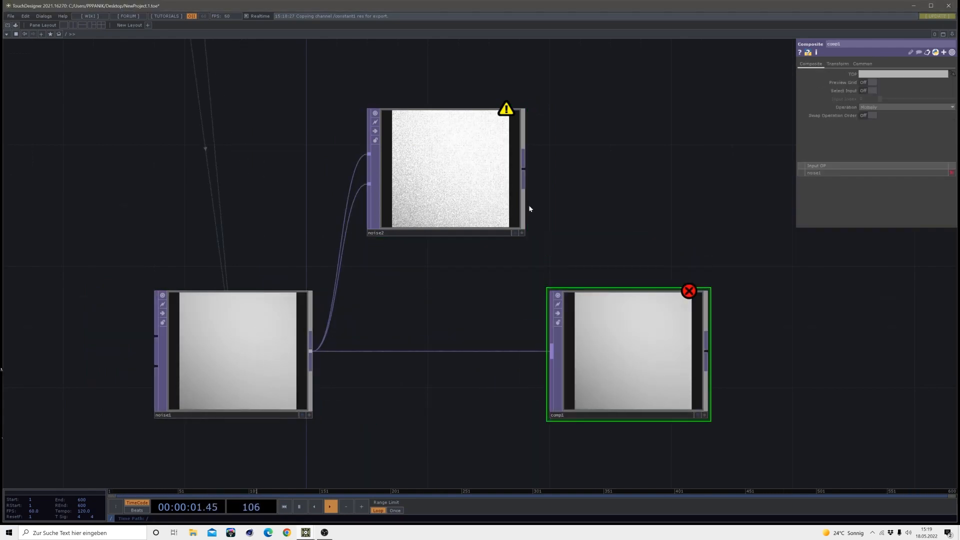
left_click_drag(525, 173, 552, 347)
left_click_drag(777, 368, 697, 331)
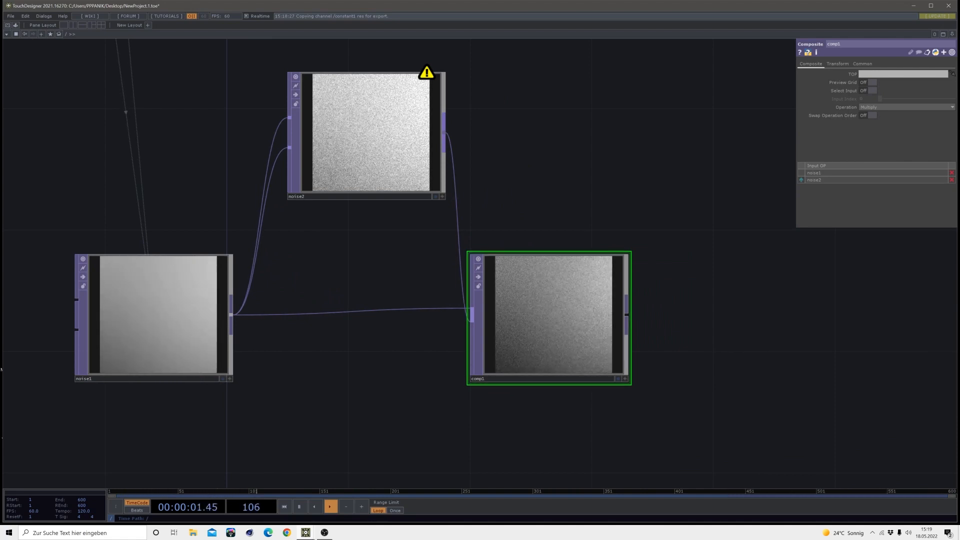
Add a Null TOP directly to the right of comp1, fed by comp1's output
left_click_drag(673, 309, 566, 288)
key("Tab")
left_click(490, 274)
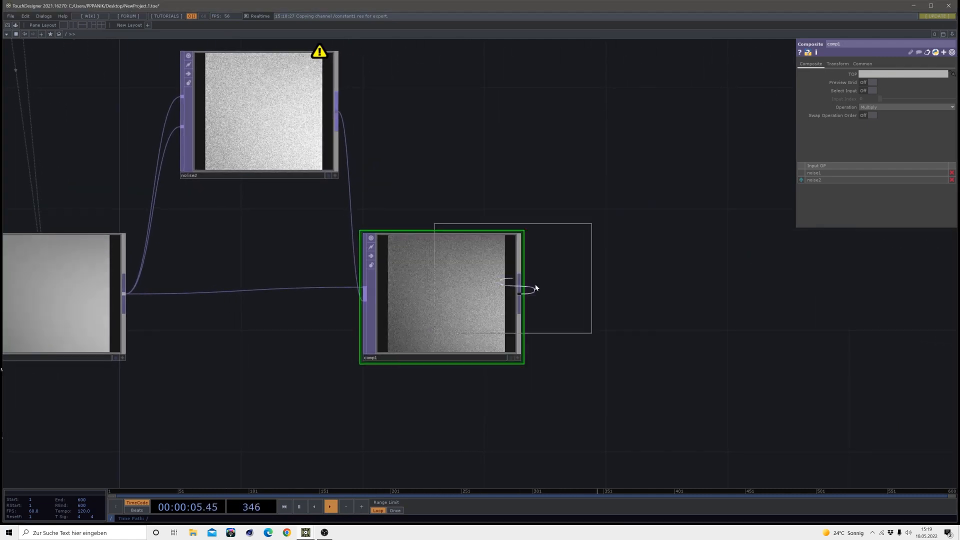
left_click(621, 300)
Add an Over TOP fed by null1 and place it well to the right, level with null1
scroll(570, 287, "down", 5)
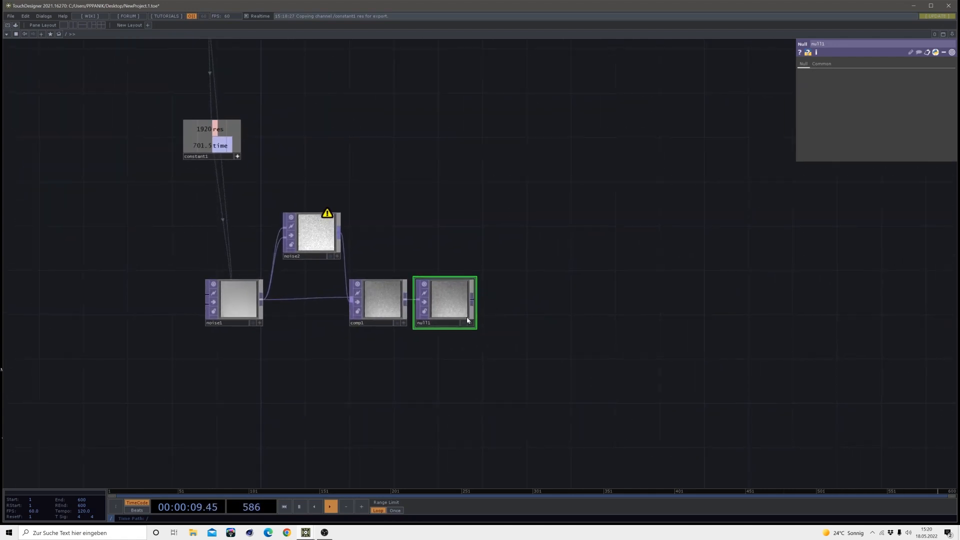
left_click(578, 296)
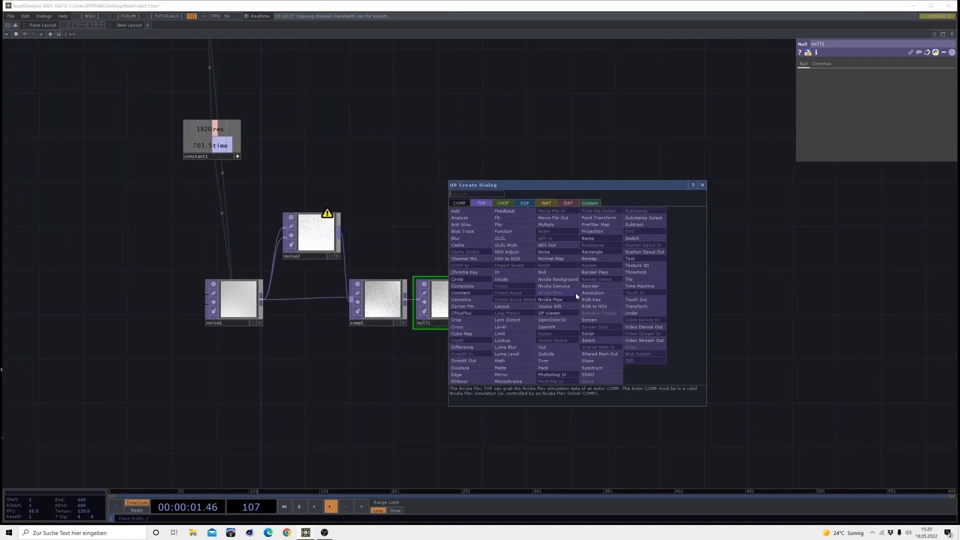
left_click(547, 355)
left_click(608, 297)
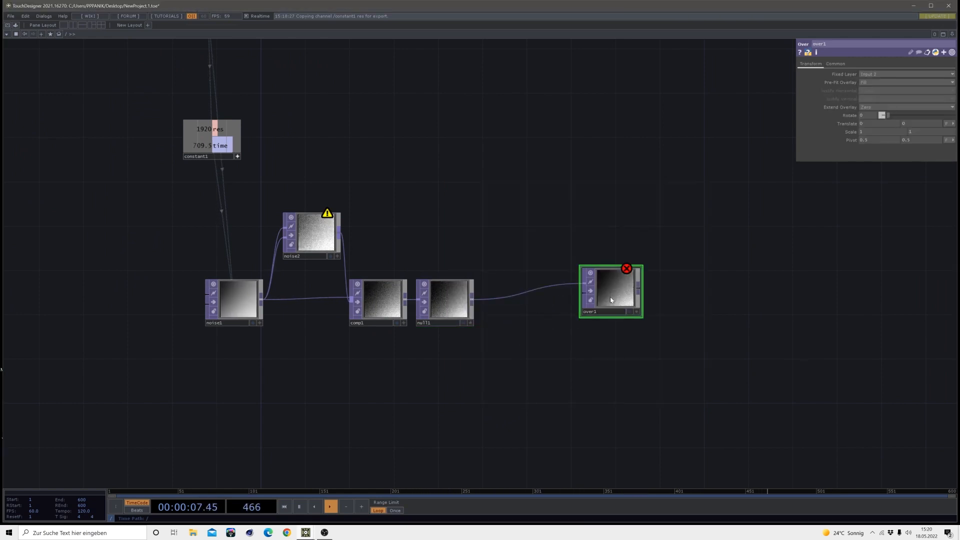
left_click_drag(610, 299, 654, 311)
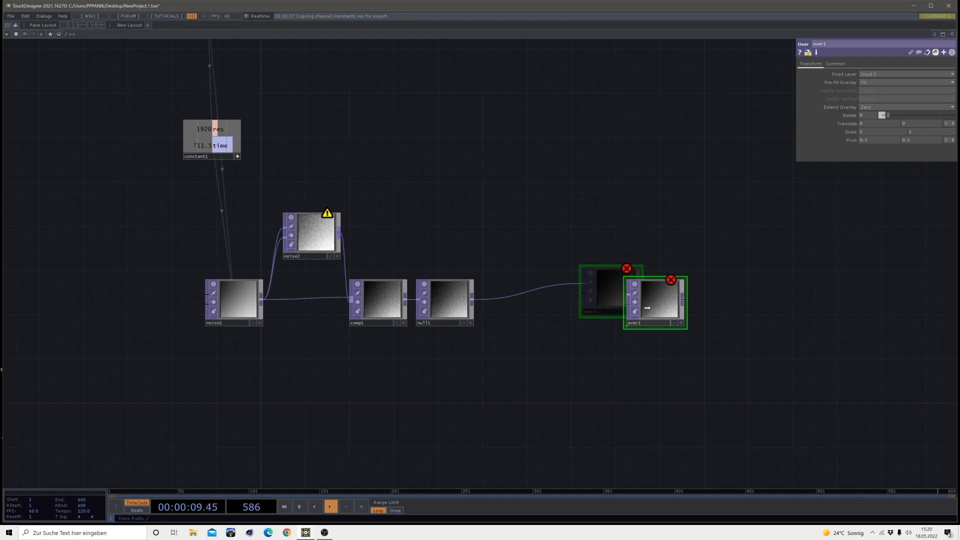
Insert a Level TOP into the wire between null1 and over1, placing it above the main row
right_click(560, 300)
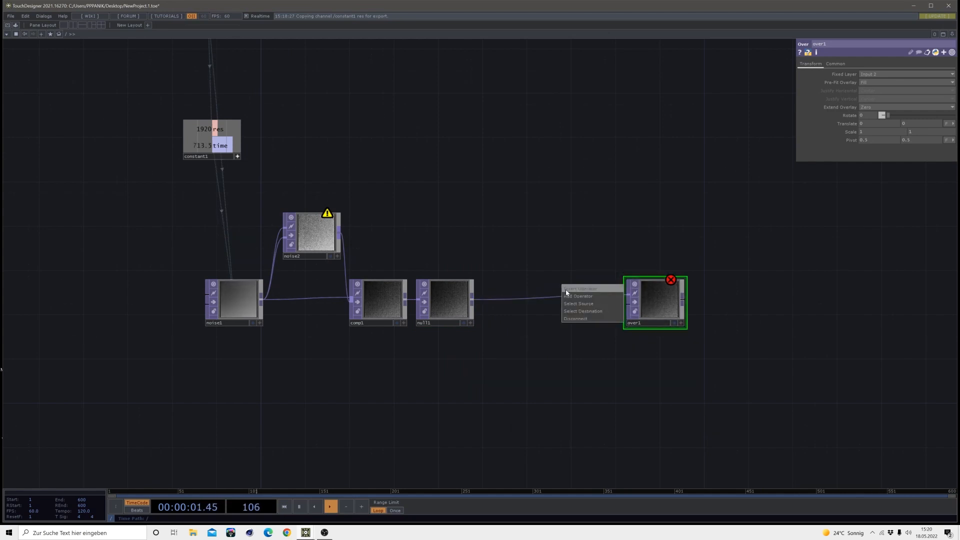
left_click(575, 290)
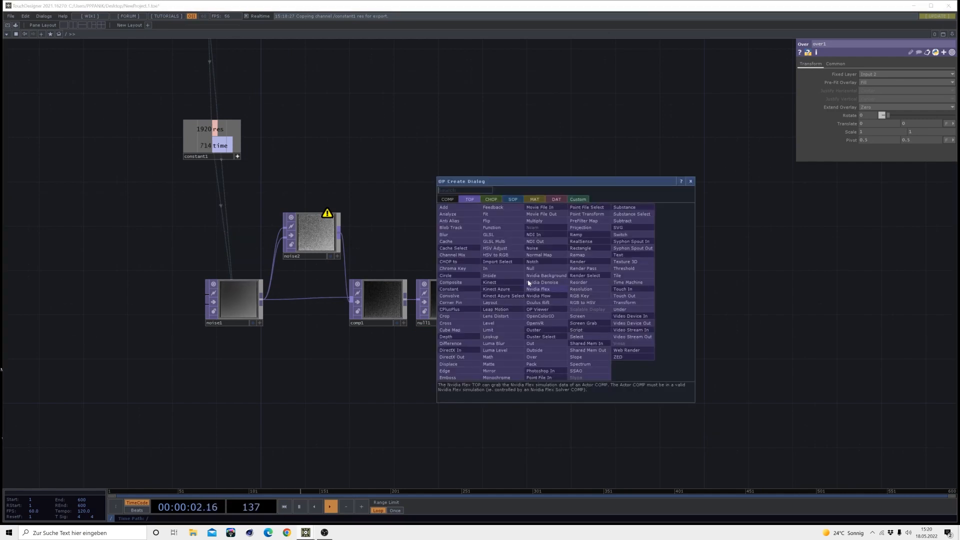
left_click(498, 324)
left_click(544, 241)
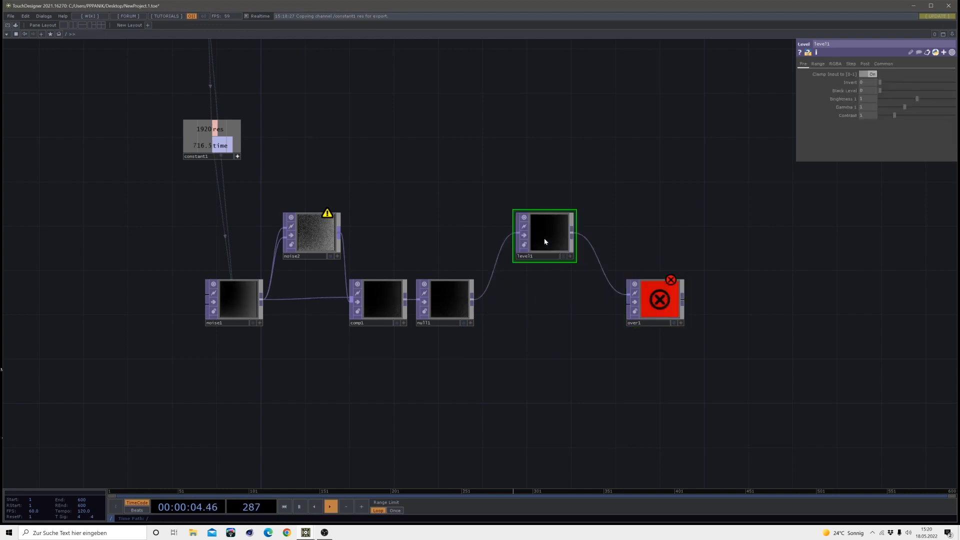
Set the Level TOP's opacity to 0.01
left_click(864, 63)
left_click(860, 84)
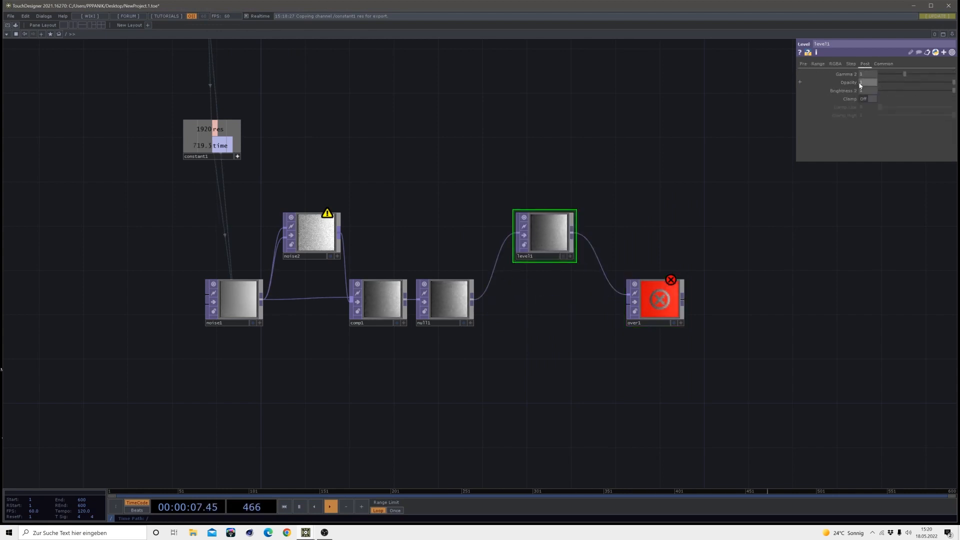
type("0.01")
key("Return")
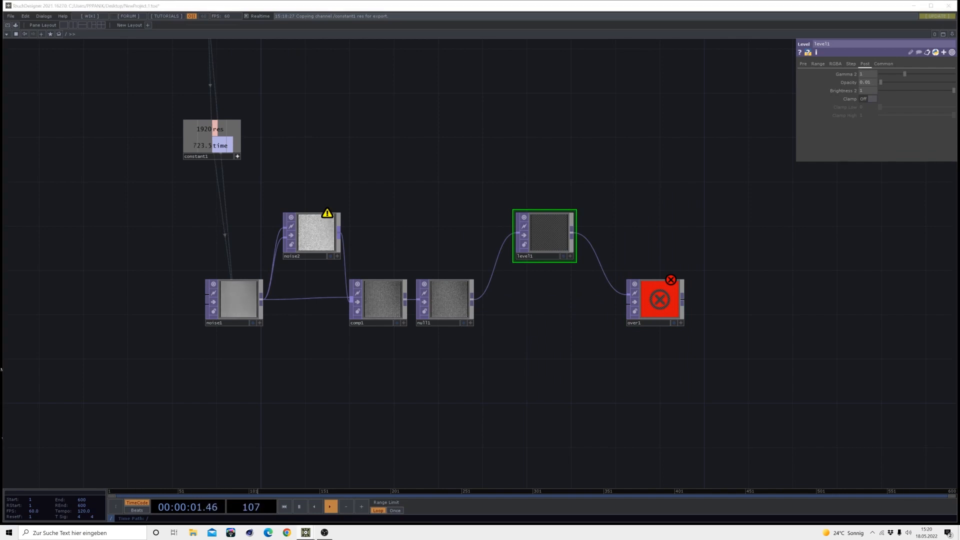
Wire null1's output into the second input of over1
left_click(474, 302)
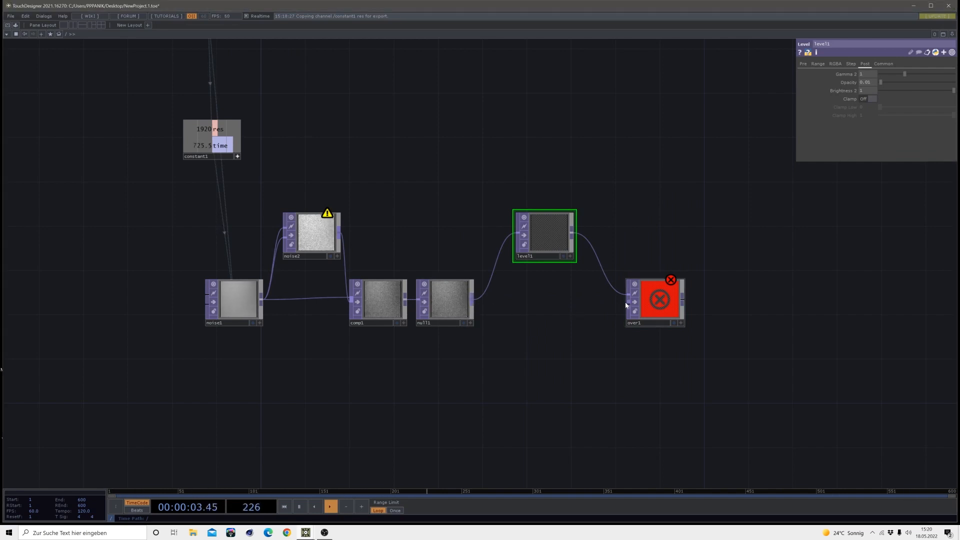
left_click(472, 300)
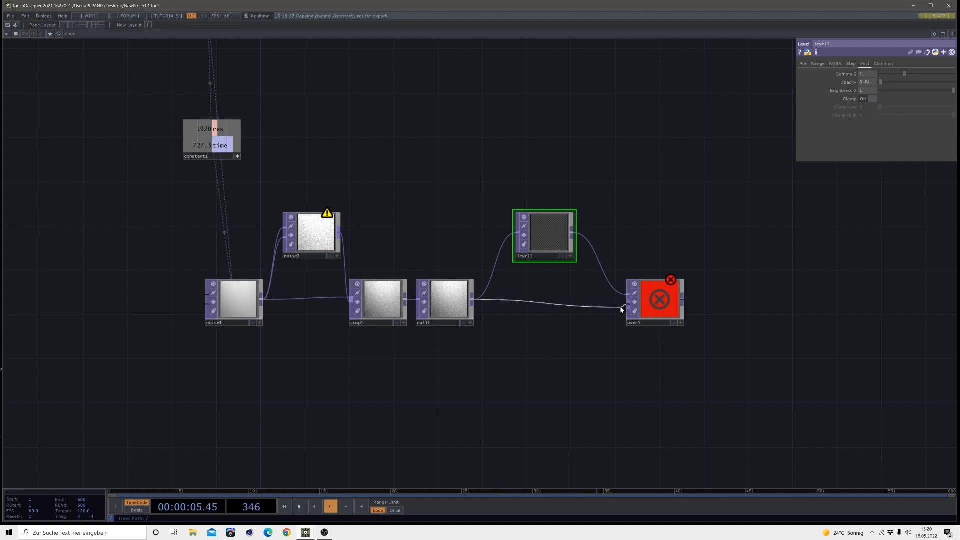
left_click(622, 308)
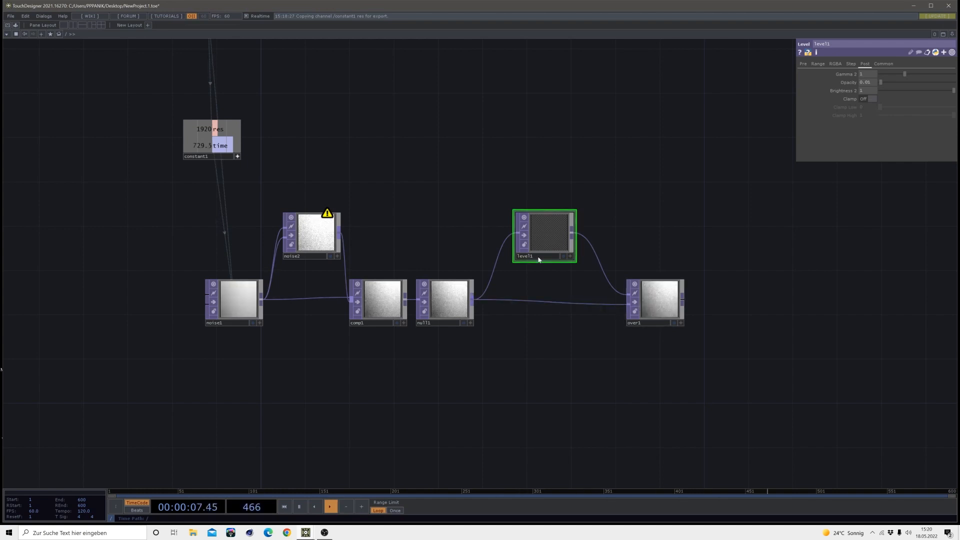
Insert a Feedback TOP into the direct wire from null1 to over1's second input, placing it below level1
right_click(550, 301)
left_click(561, 297)
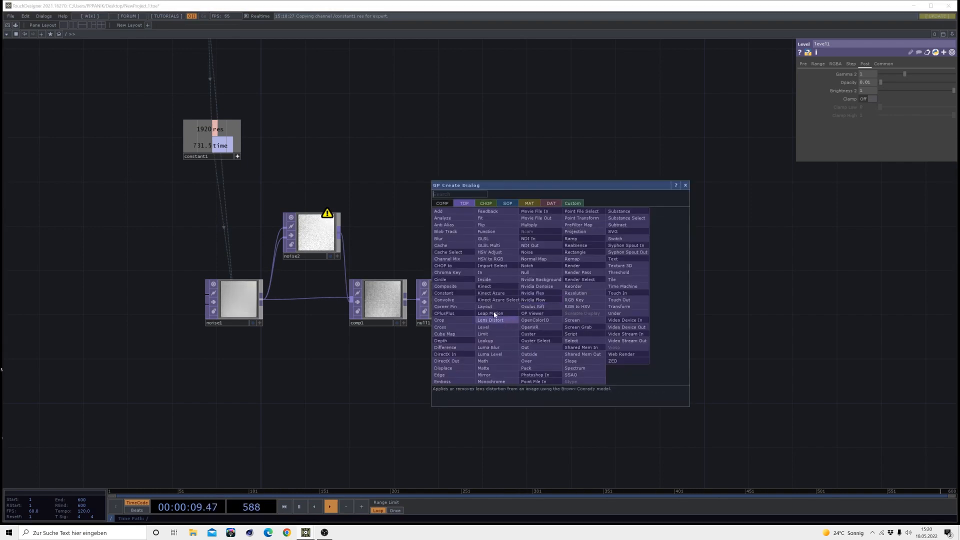
left_click(487, 211)
left_click(549, 339)
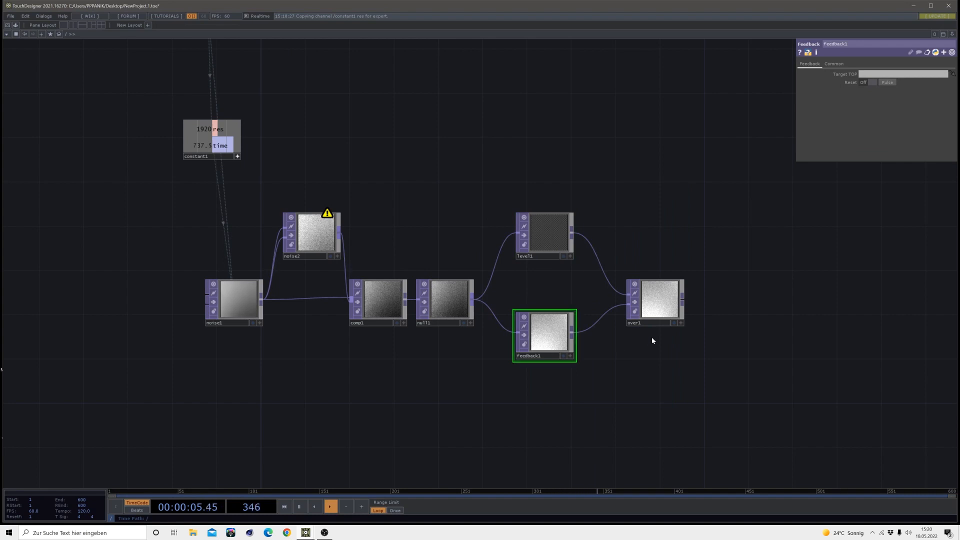
Add a Displace TOP fed by over1's output, placing it below and to the right of over1
left_click_drag(651, 341, 514, 314)
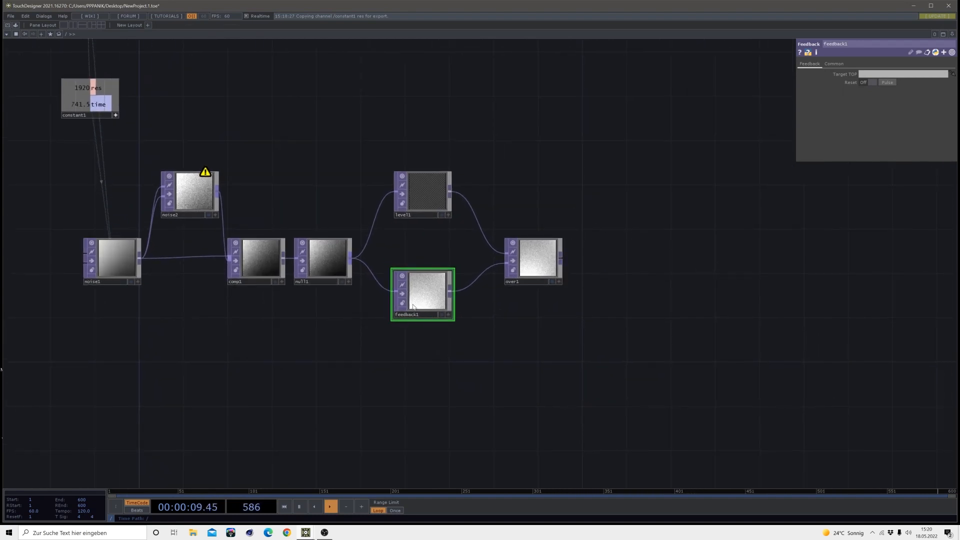
left_click_drag(560, 260, 635, 319)
left_click(521, 397)
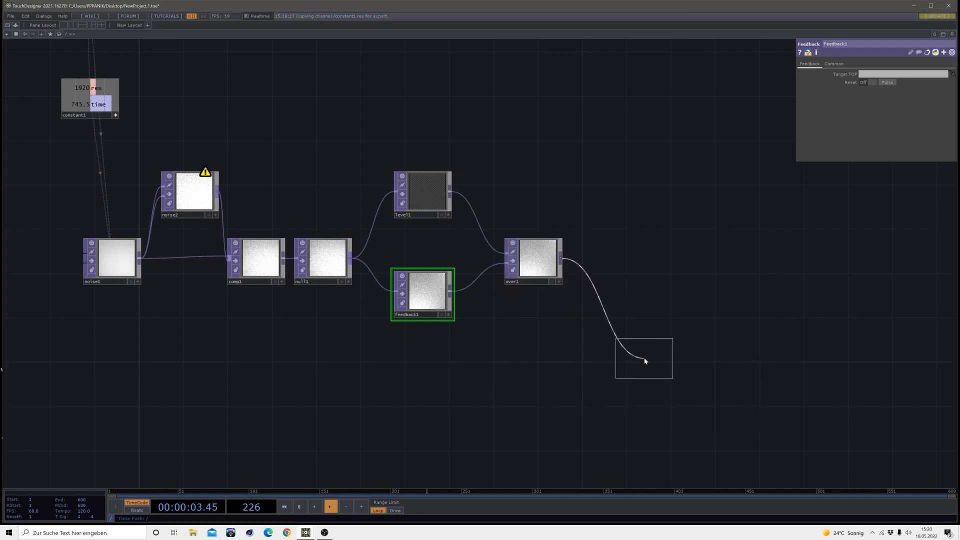
left_click(670, 362)
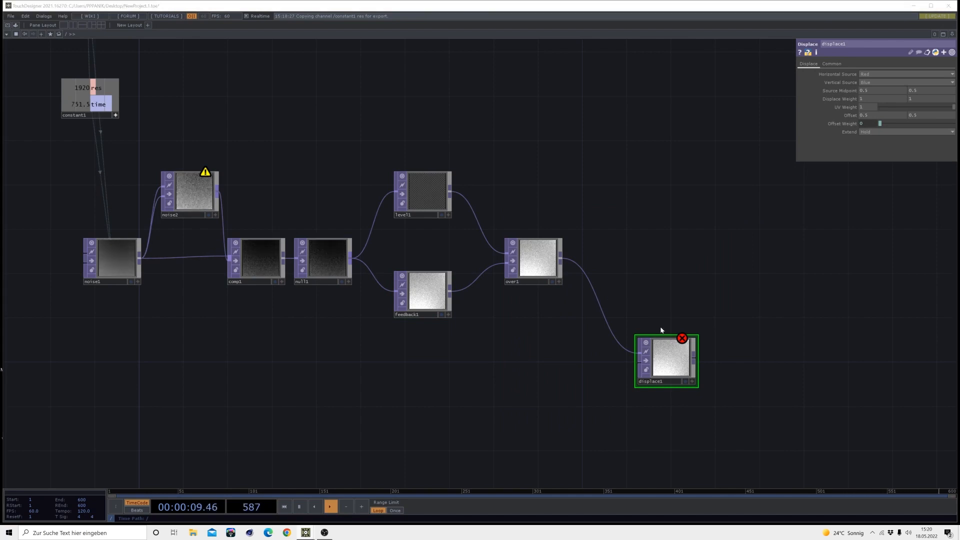
Create a Keyboard In CHOP directly below feedback1
double_click(560, 351)
left_click(475, 263)
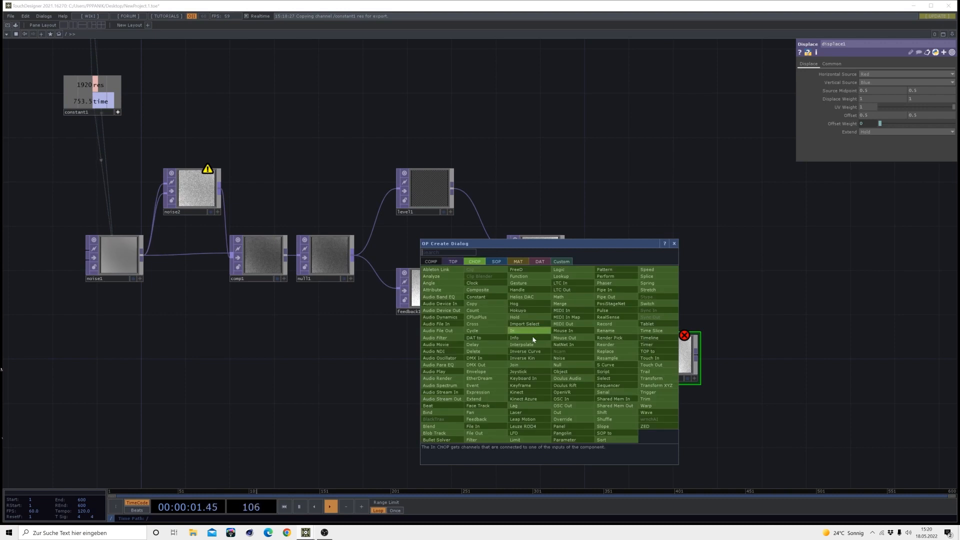
left_click(532, 379)
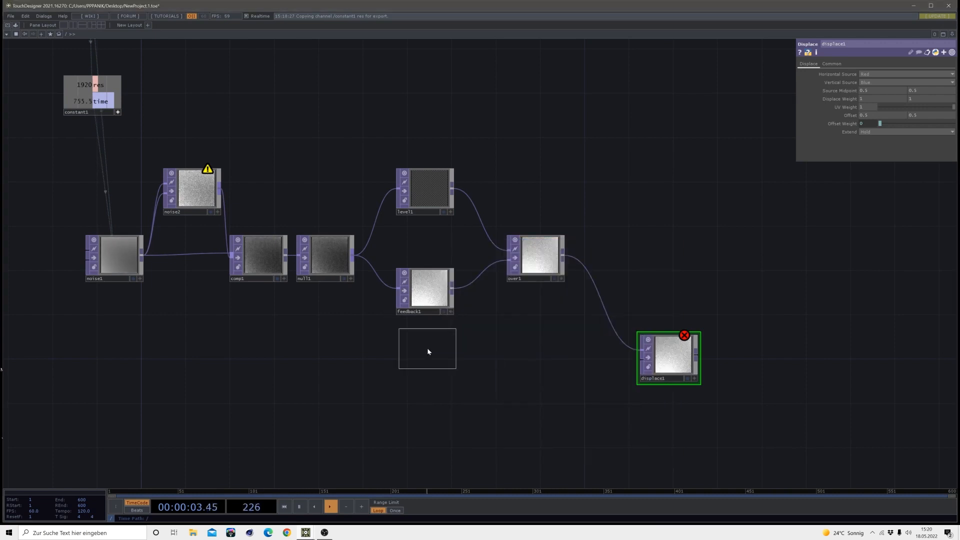
left_click(427, 346)
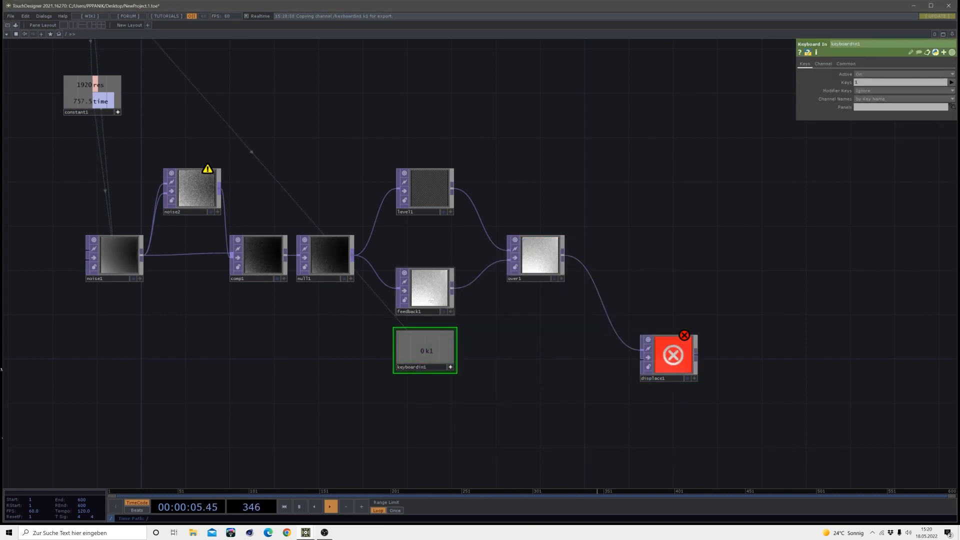
Link the Keyboard In CHOP's k1 channel to feedback1's Reset Pulse parameter as a CHOP reference
left_click(431, 301)
left_click_drag(886, 84, 886, 84)
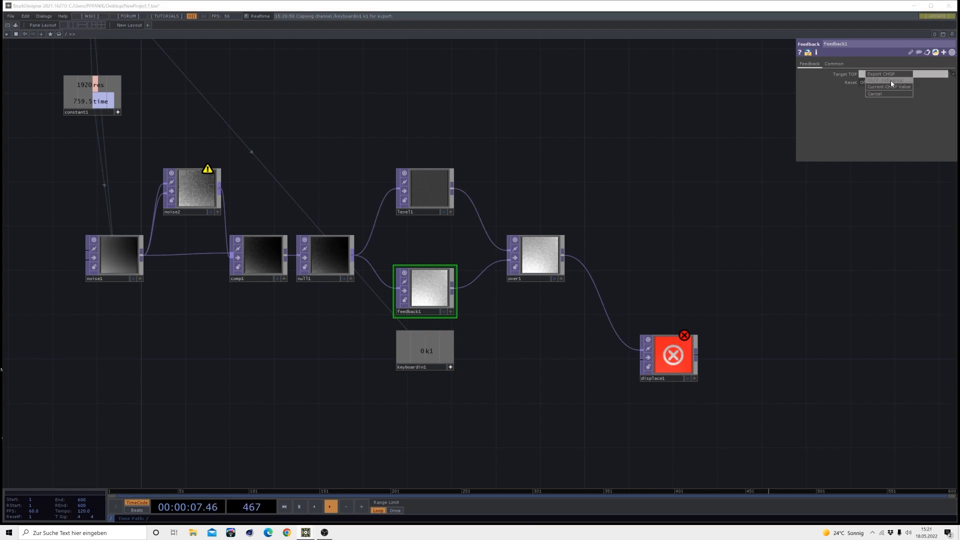
left_click(892, 83)
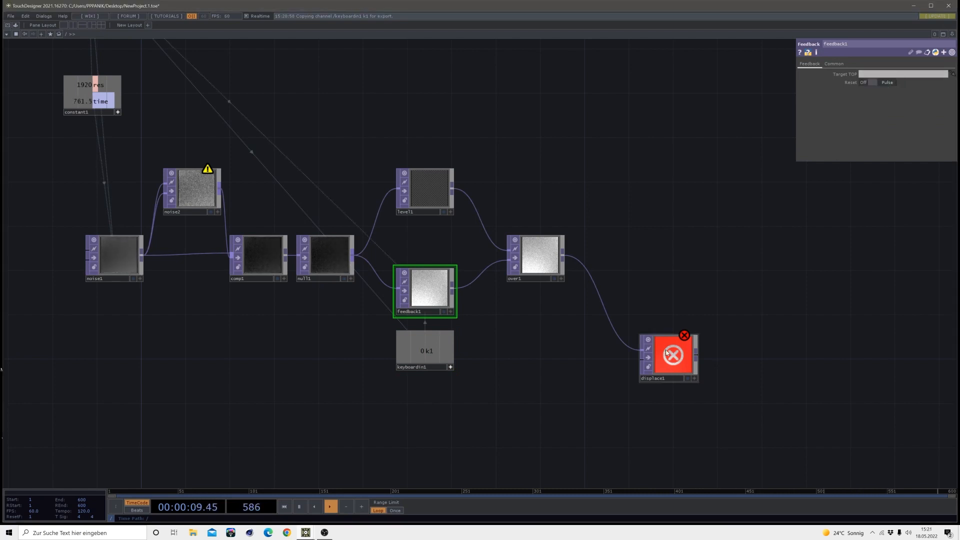
Set feedback1's Target TOP to displace1 and move displace1 farther down and to the right
left_click_drag(667, 353, 435, 304)
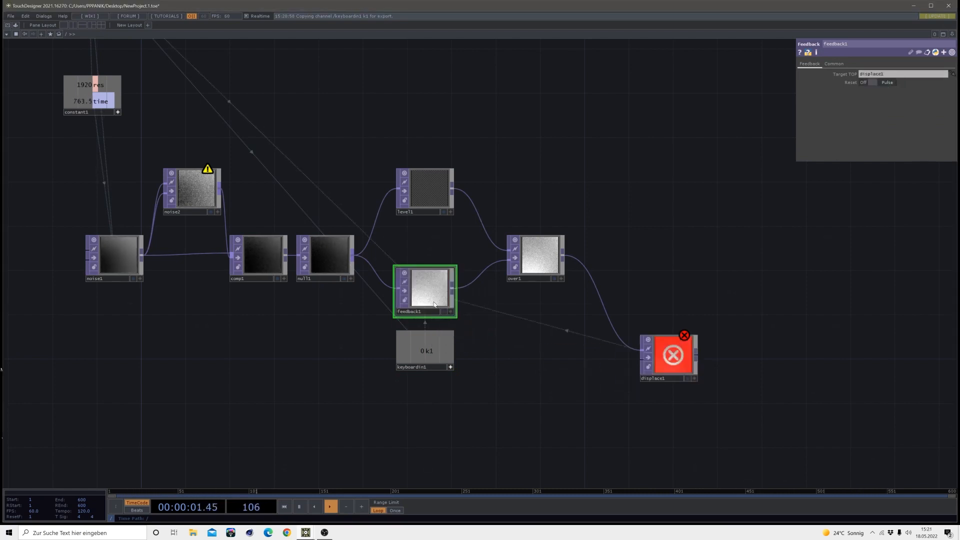
left_click_drag(608, 397, 586, 281)
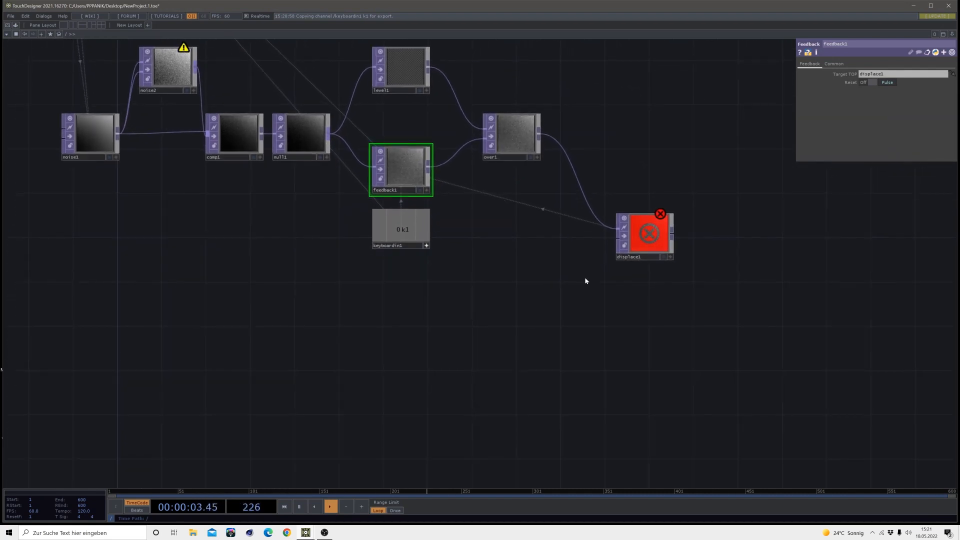
left_click_drag(653, 248, 697, 302)
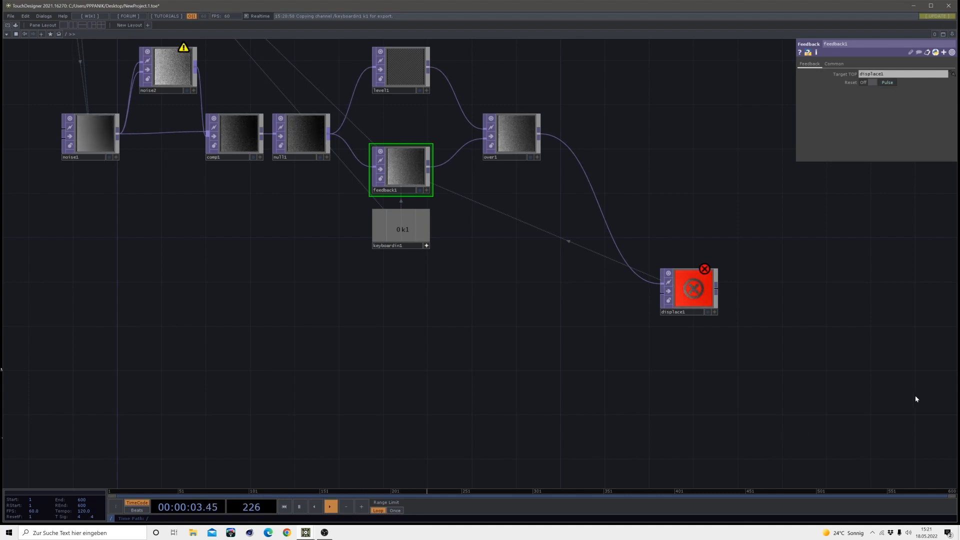
Create a Select TOP well below noise1 and set its source TOP to feedback1
left_click_drag(650, 372, 718, 384)
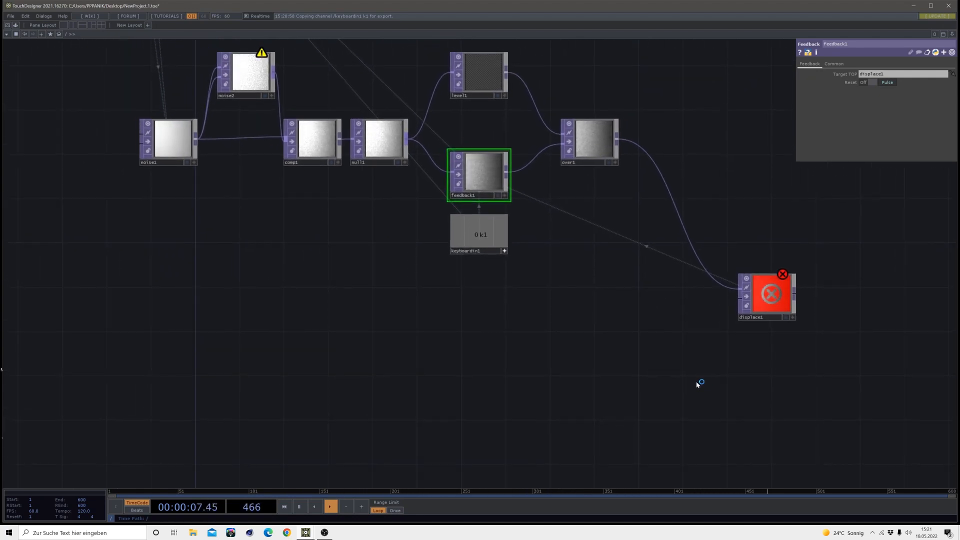
key("Tab")
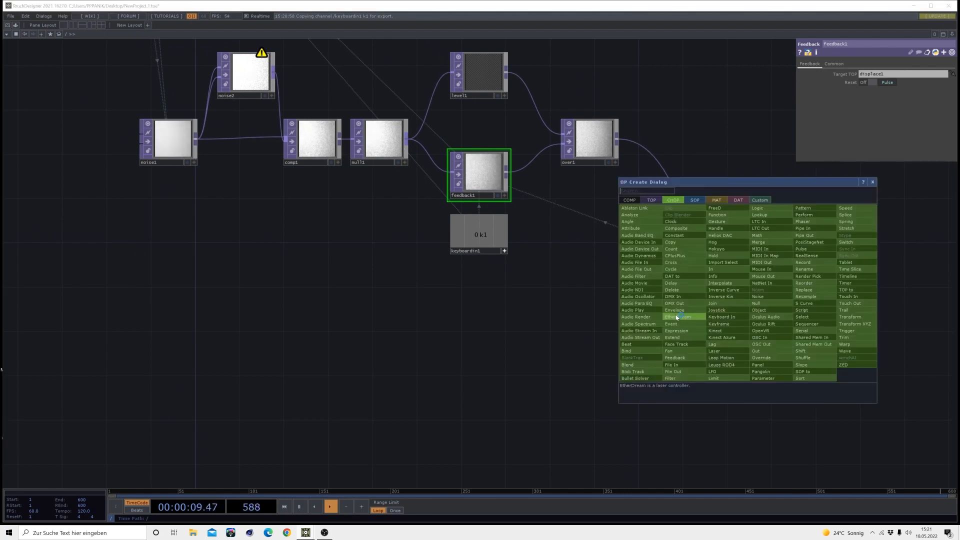
left_click(650, 199)
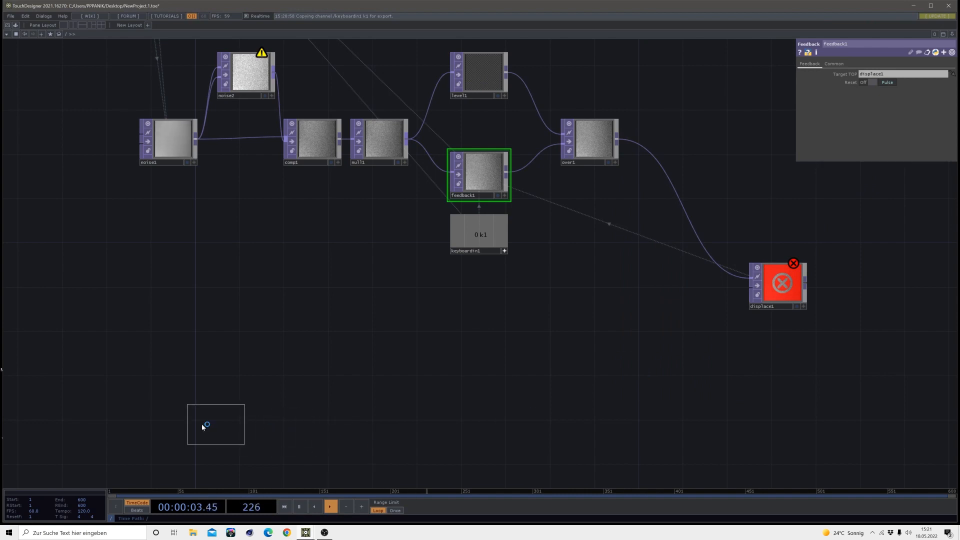
left_click(172, 424)
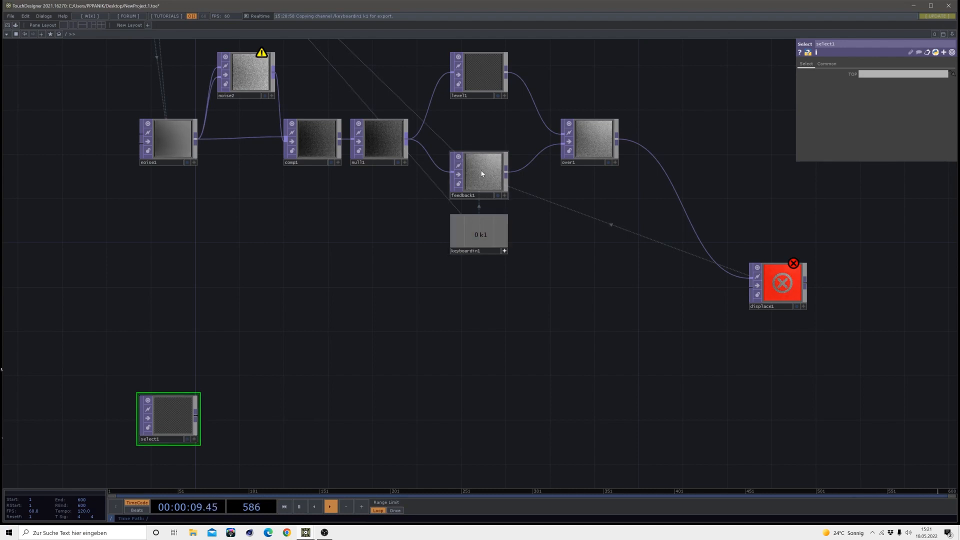
left_click_drag(482, 173, 169, 418)
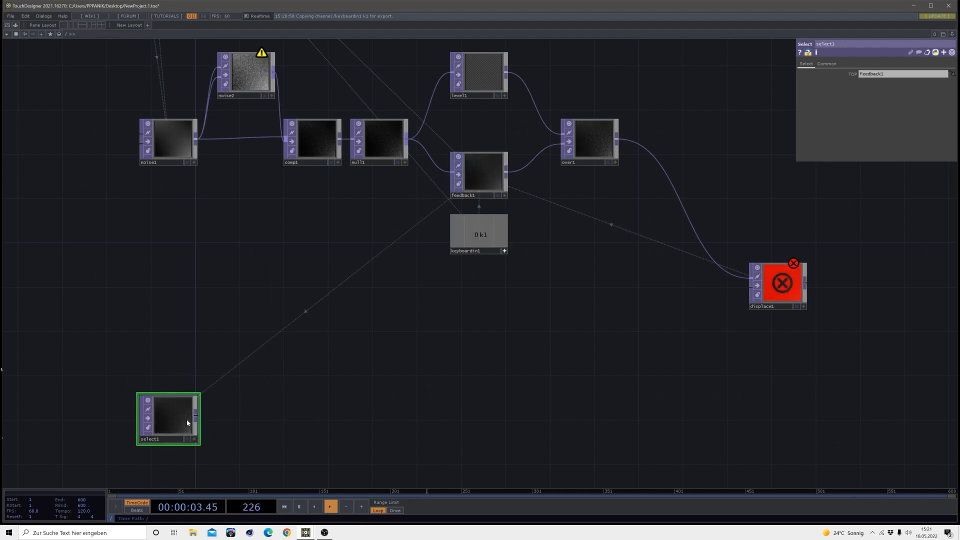
Add a Noise TOP beside select1, wire select1 into both of its inputs and align it in the row
left_click_drag(339, 425, 387, 375)
scroll(239, 357, "up", 4)
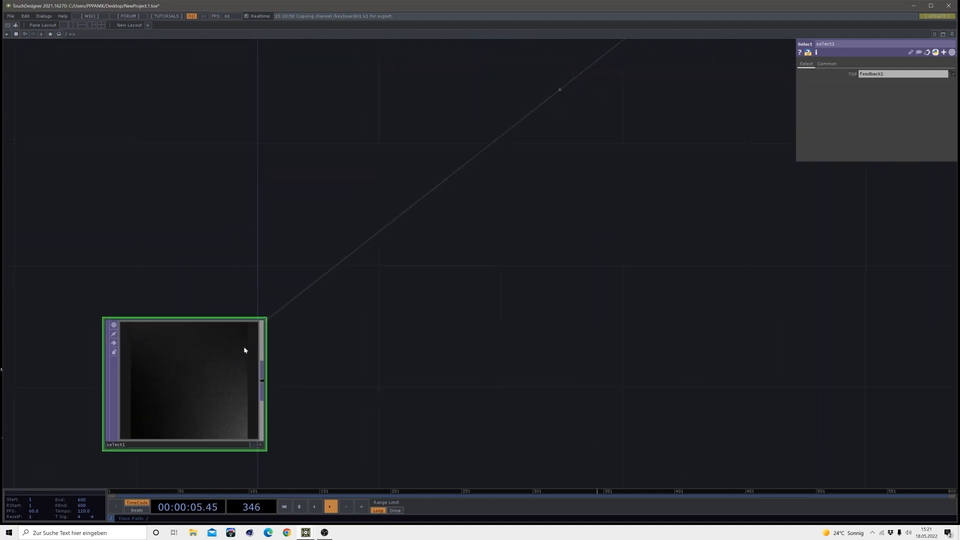
scroll(180, 368, "down", 2)
scroll(179, 368, "down", 3)
left_click_drag(319, 361, 383, 328)
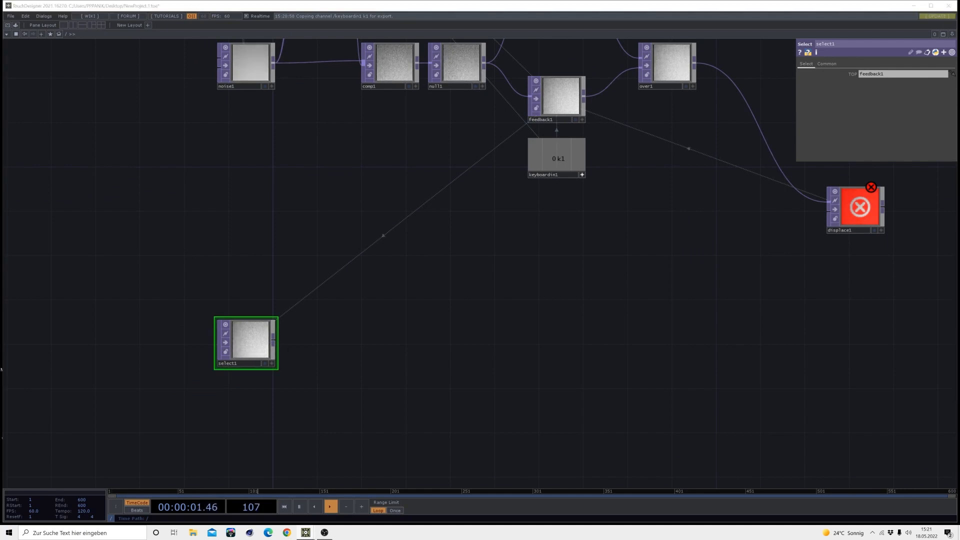
left_click(273, 343)
left_click(310, 343)
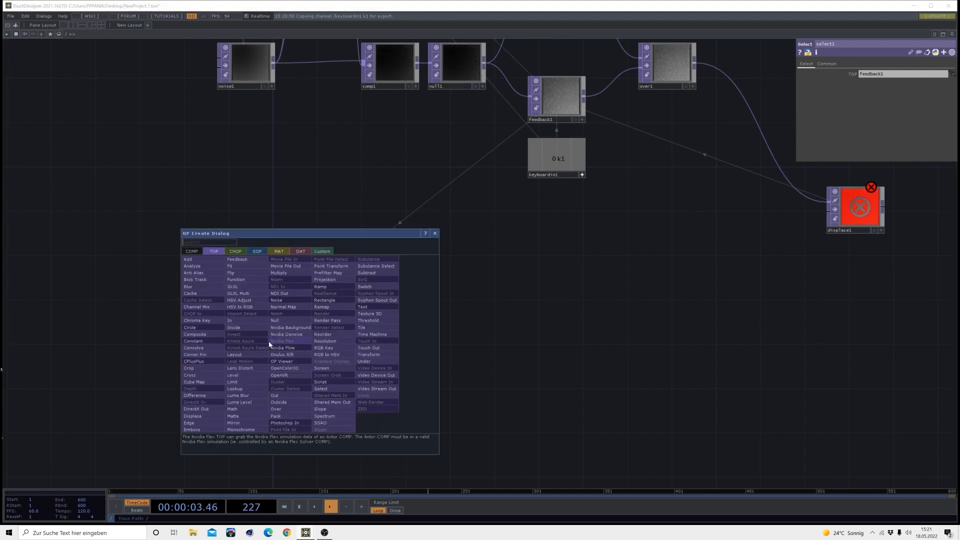
left_click(276, 301)
left_click(367, 338)
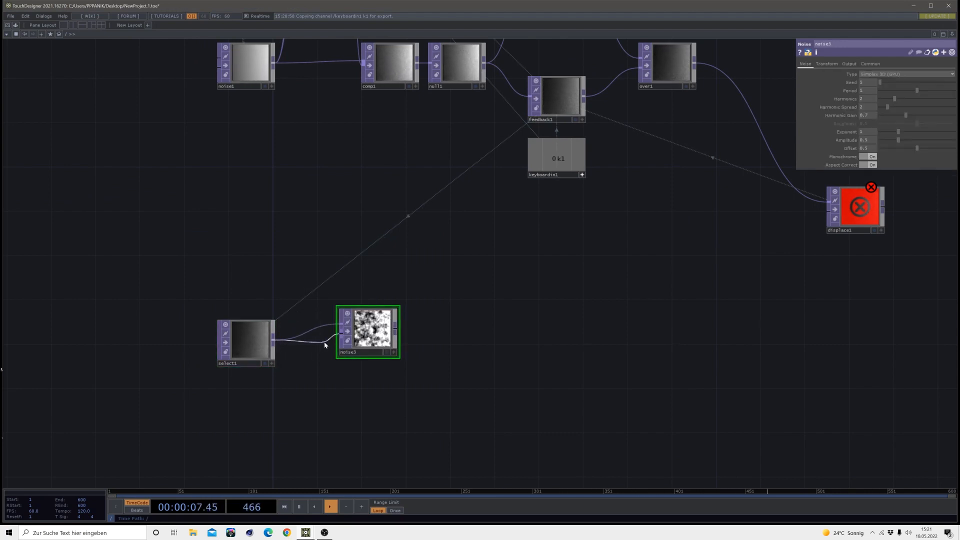
left_click_drag(367, 337, 355, 348)
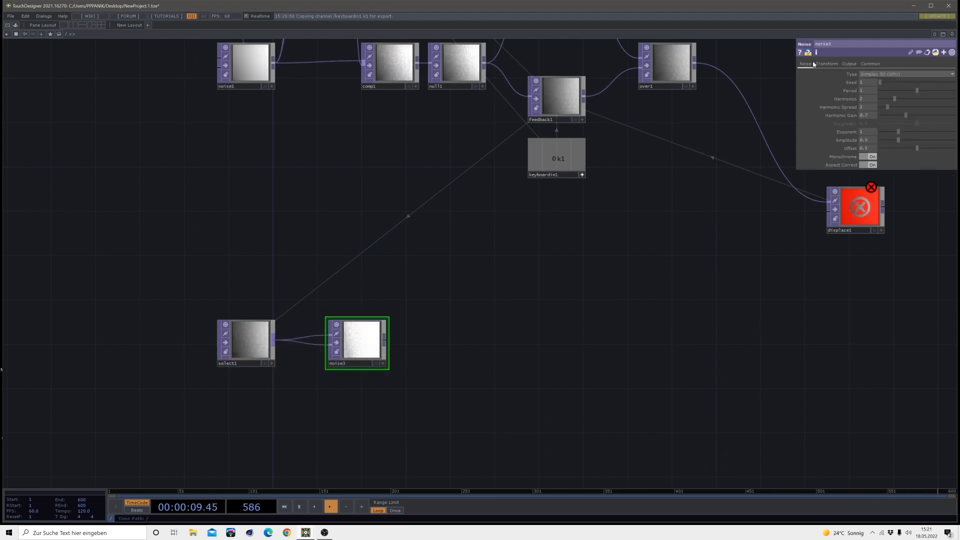
Set noise3's RGB output to Noise
left_click(849, 64)
left_click(868, 81)
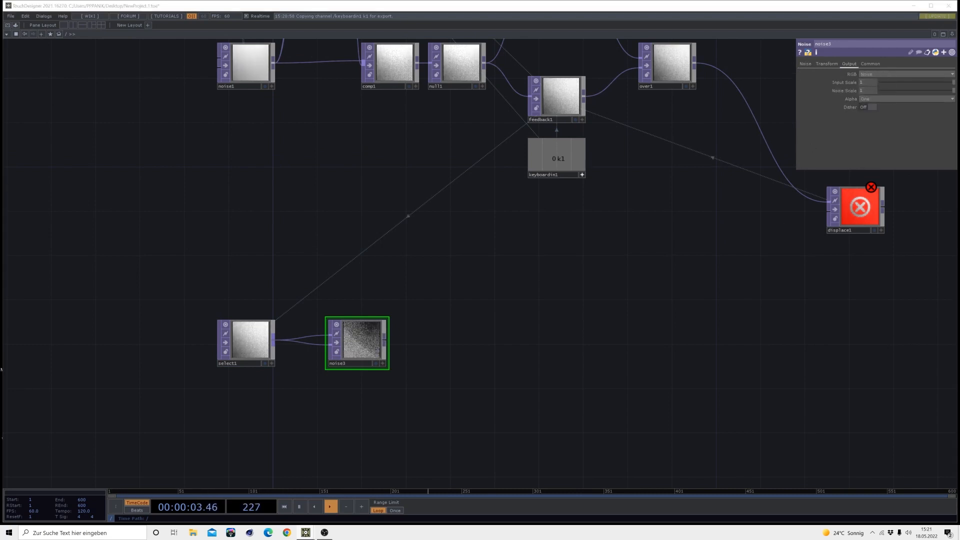
scroll(344, 347, "up", 5)
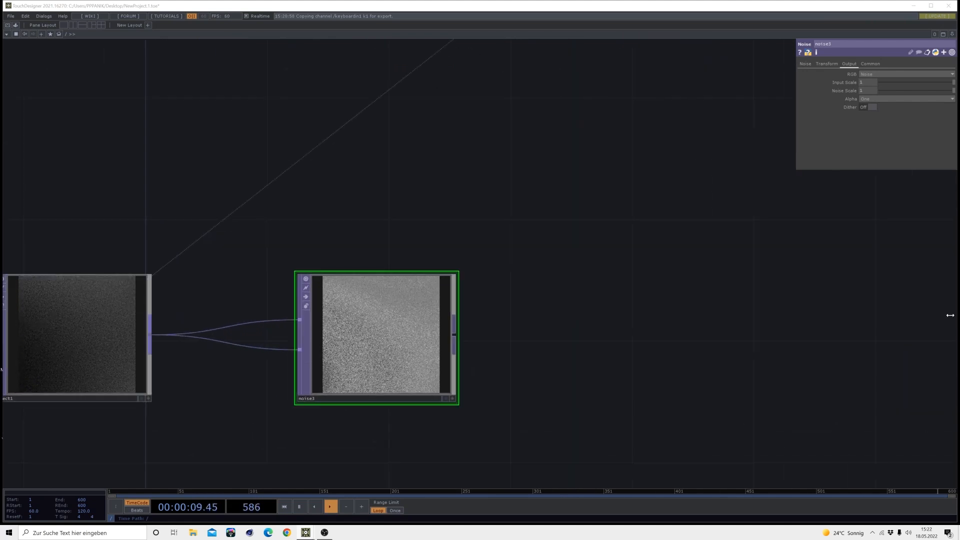
Set noise3's pixel format to 32-bit float (Mono)
left_click(802, 64)
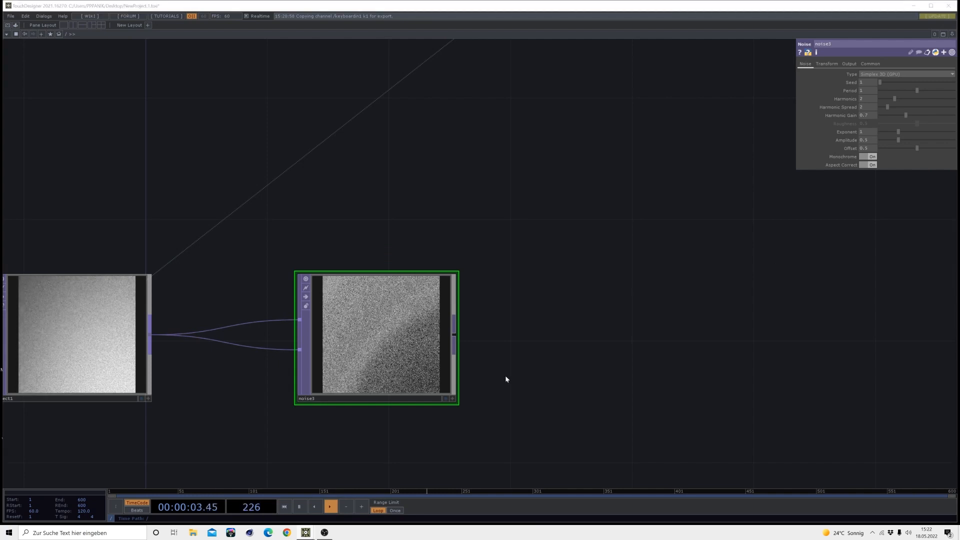
left_click(869, 63)
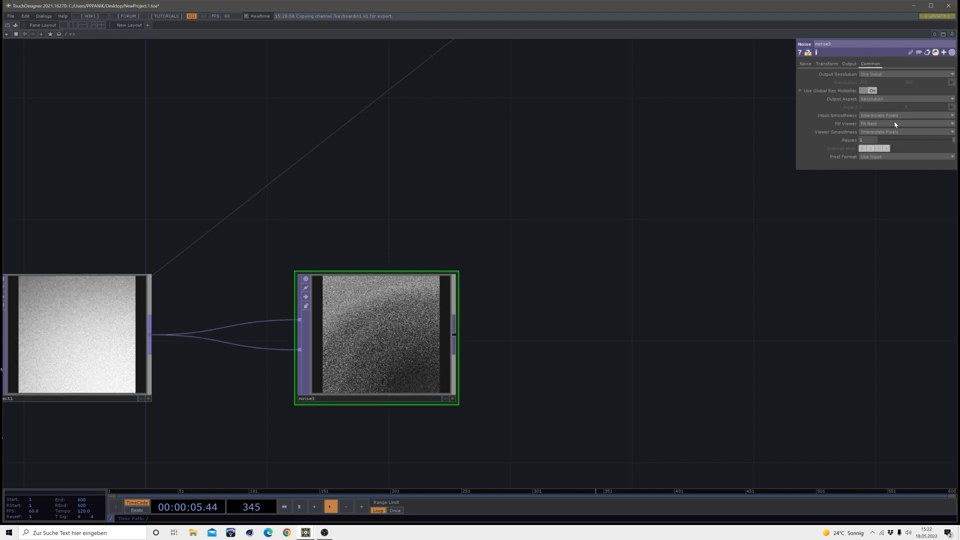
left_click(879, 156)
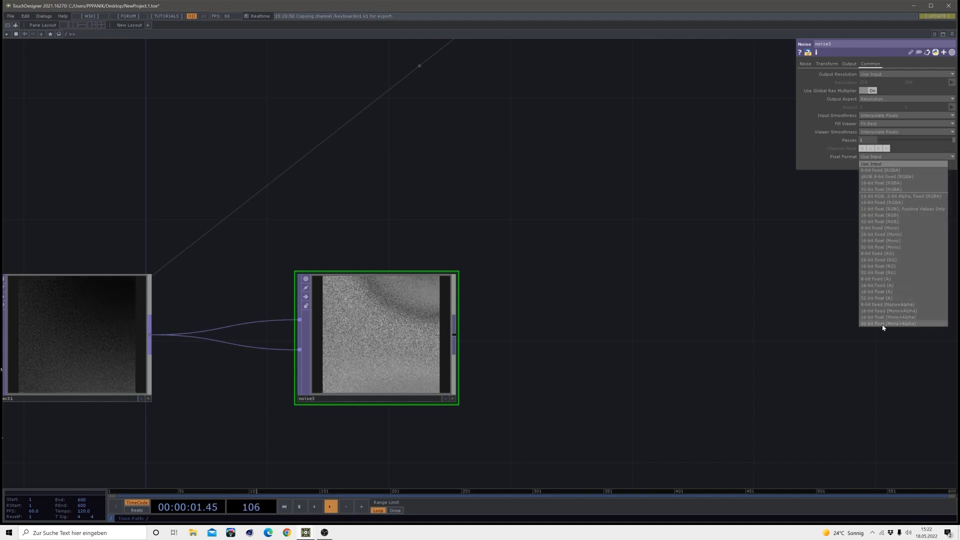
left_click(875, 247)
Examine noise3's image up close to check the grain and detail of the noise pattern
scroll(700, 295, "down", 5)
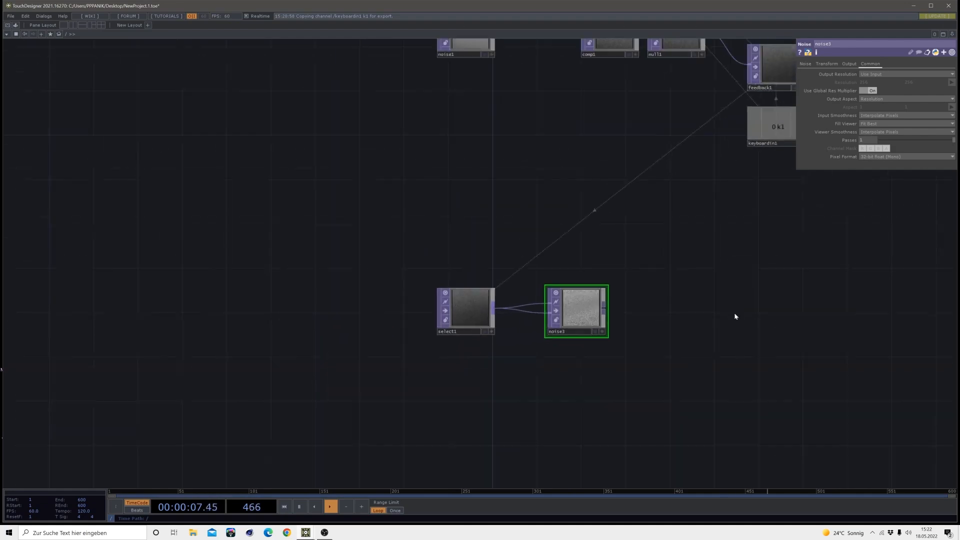
scroll(593, 292, "up", 5)
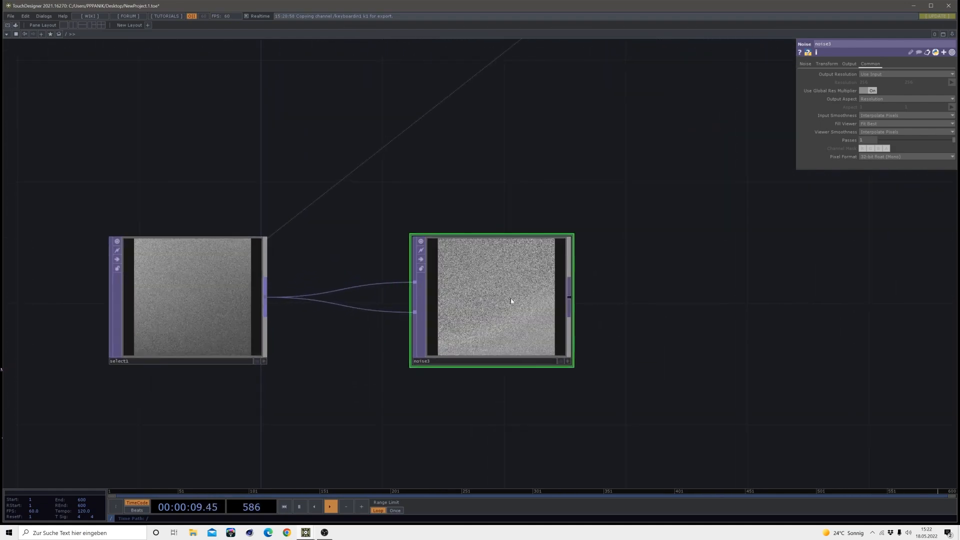
left_click_drag(636, 318, 505, 306)
scroll(505, 306, "down", 3)
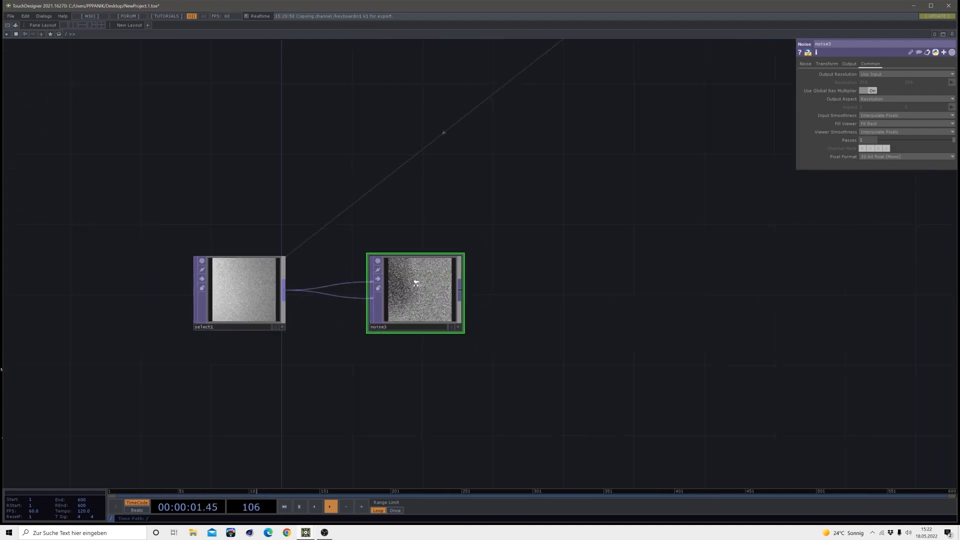
scroll(416, 283, "up", 3)
scroll(416, 315, "down", 3)
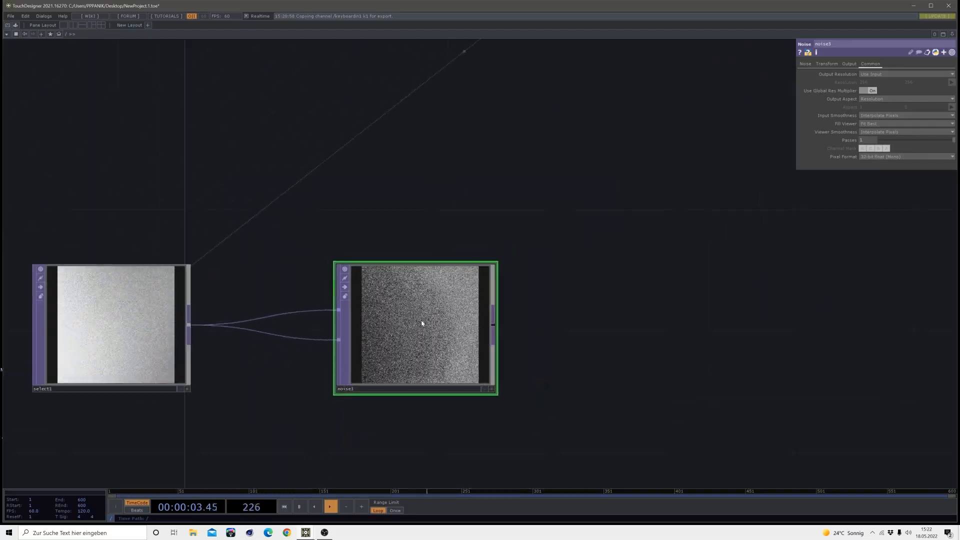
scroll(419, 305, "up", 4)
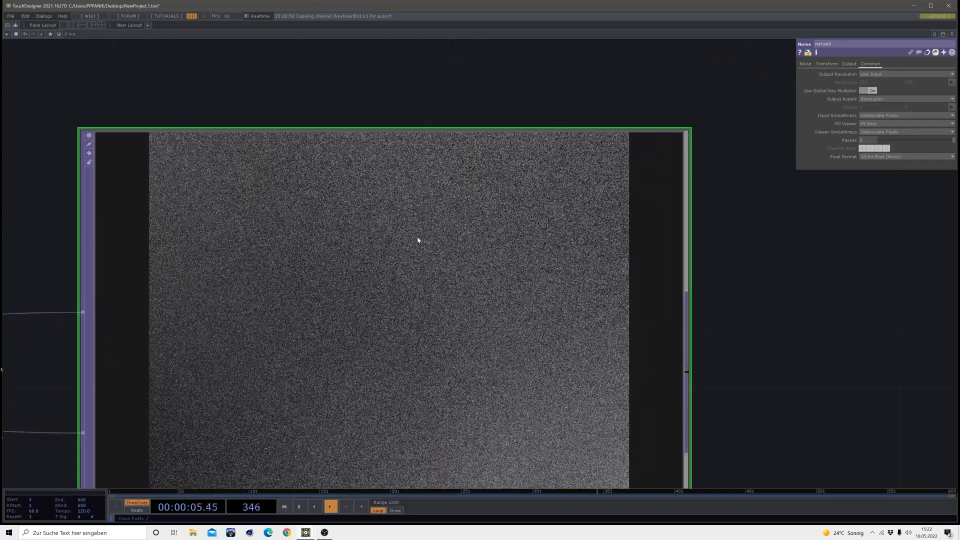
scroll(417, 238, "down", 4)
scroll(448, 283, "up", 4)
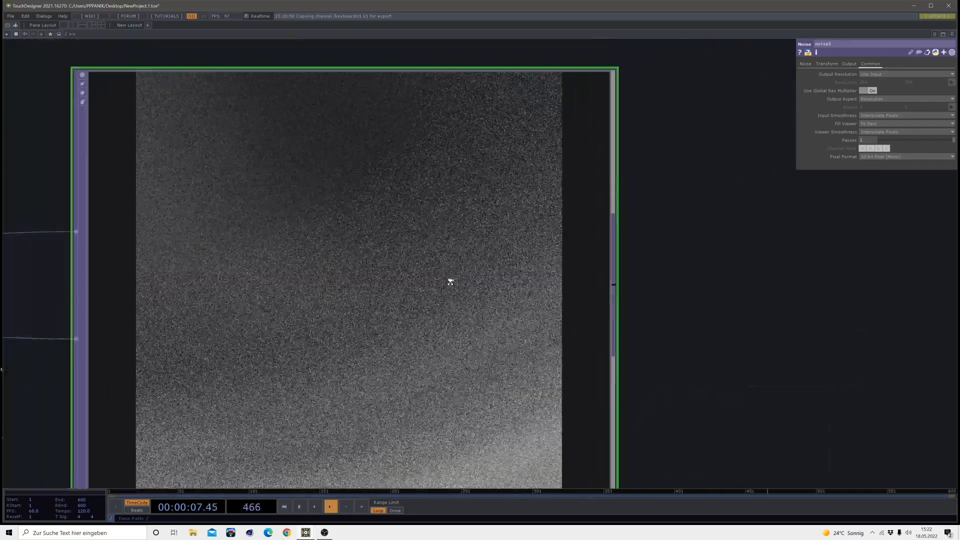
Add a Composite TOP on noise3's output, placed further along the same row
scroll(450, 281, "down", 5)
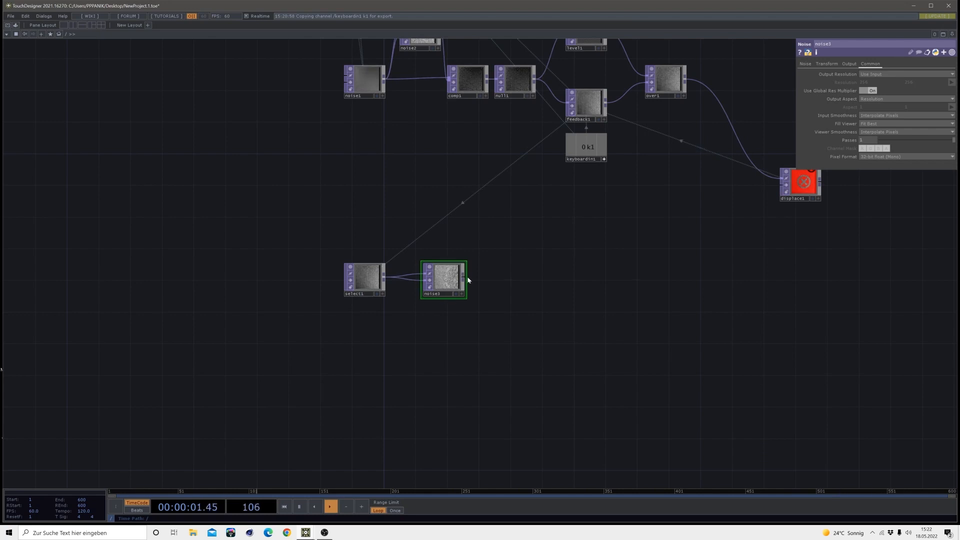
left_click(493, 278)
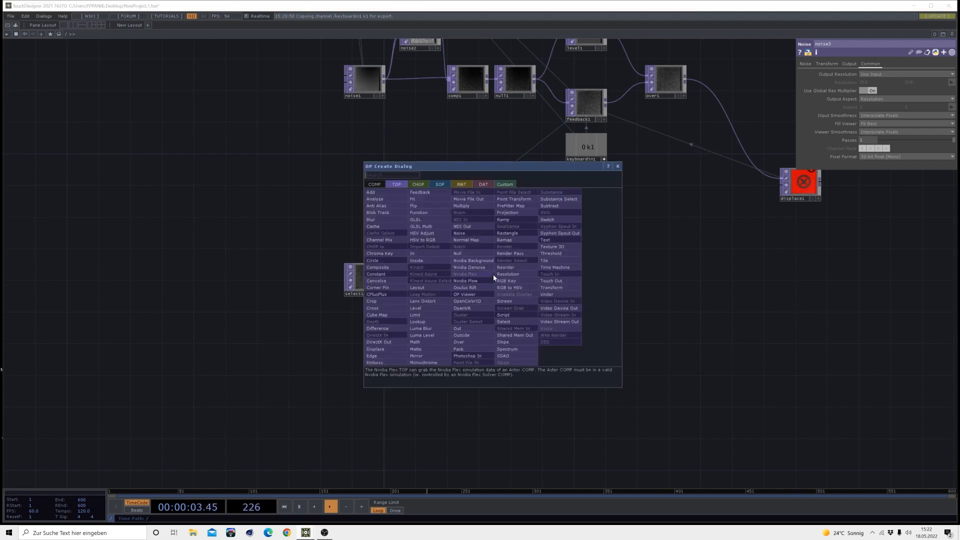
left_click(385, 268)
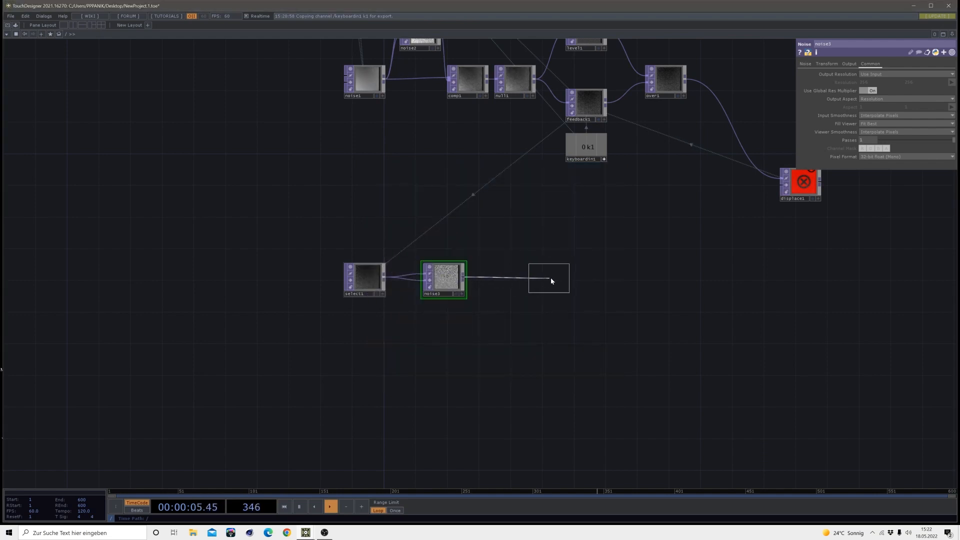
left_click(550, 278)
scroll(557, 275, "up", 5)
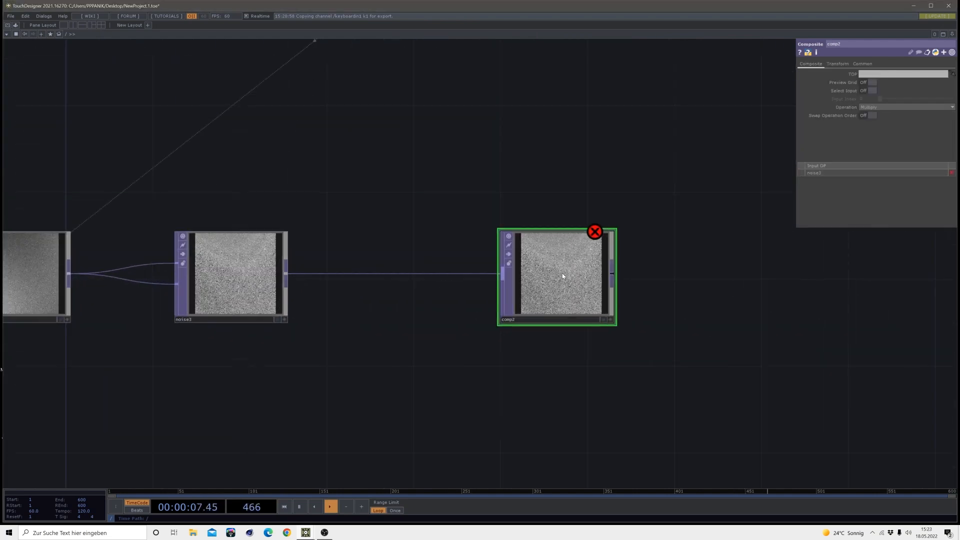
Add a Level TOP below the wire between noise3 and comp2 and feed it from noise3
left_click(286, 274)
left_click(337, 334)
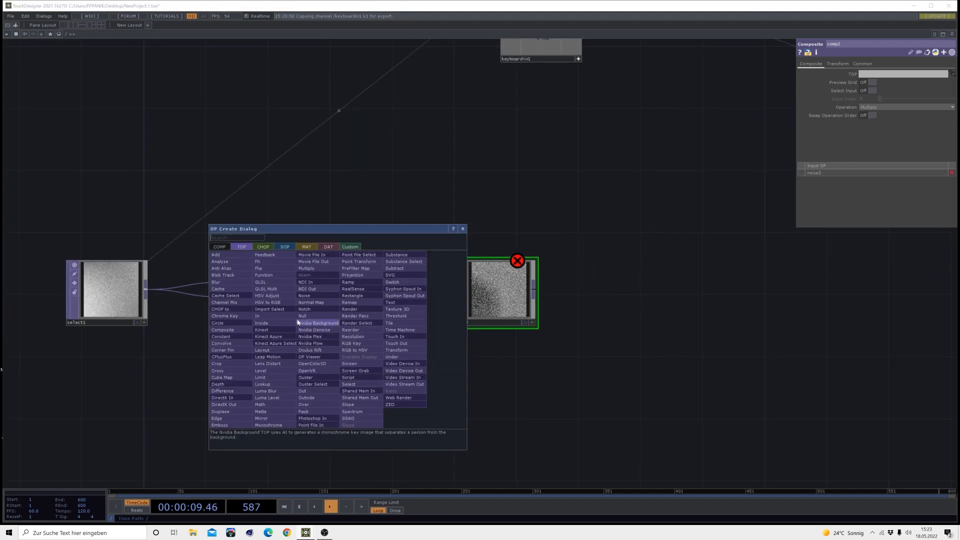
left_click(270, 371)
left_click(378, 375)
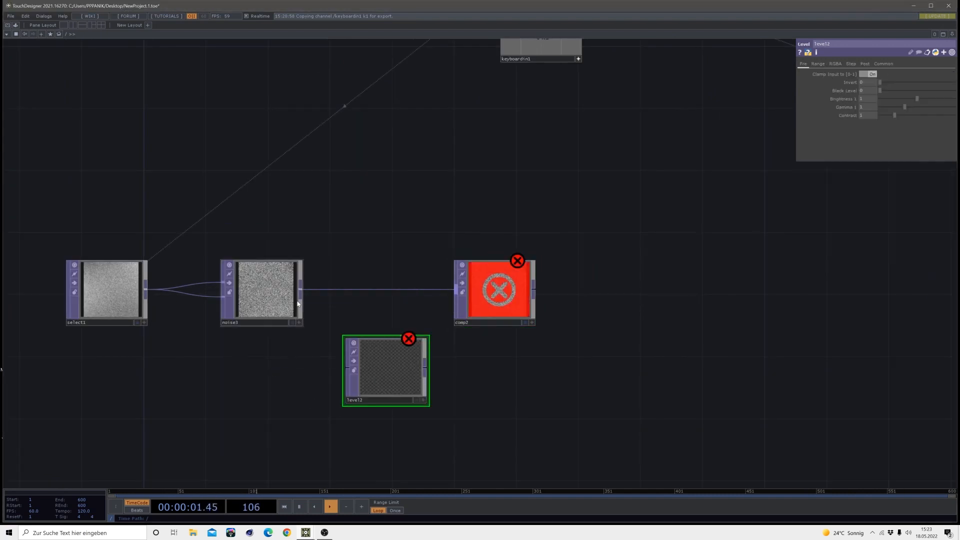
left_click(300, 283)
left_click(348, 368)
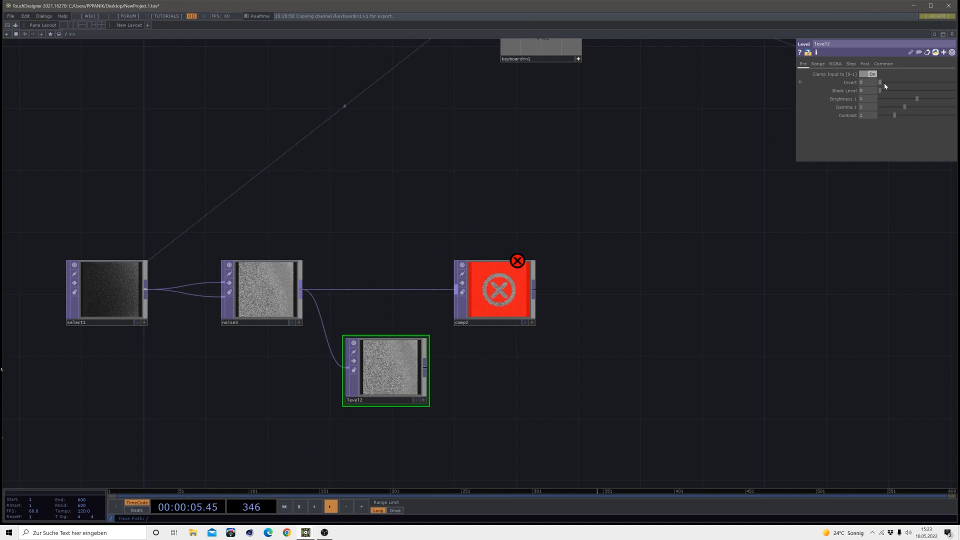
Set level2's Invert to 1 and wire its output into comp2
left_click_drag(880, 82, 957, 84)
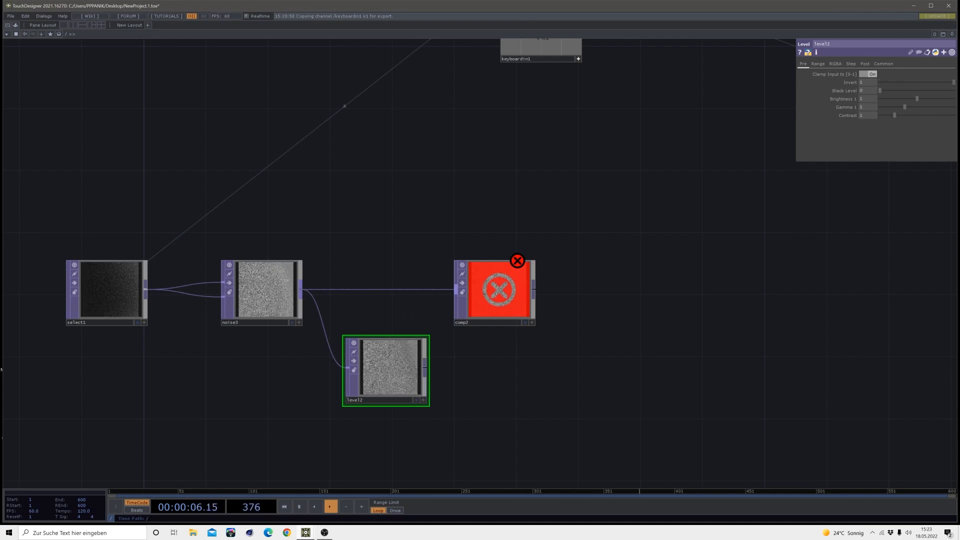
left_click(425, 372)
left_click(455, 293)
Set comp2's operation to Difference
left_click(485, 296)
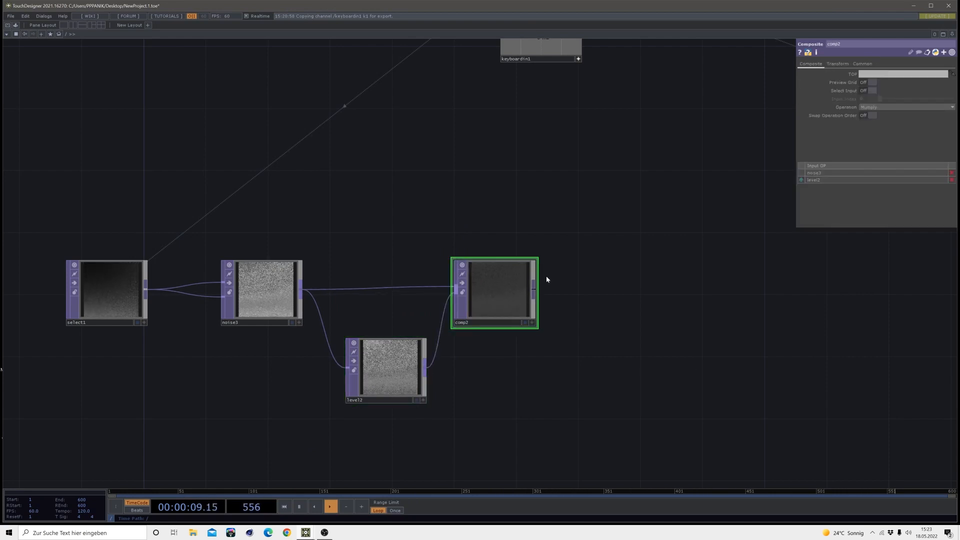
left_click(866, 108)
left_click(872, 172)
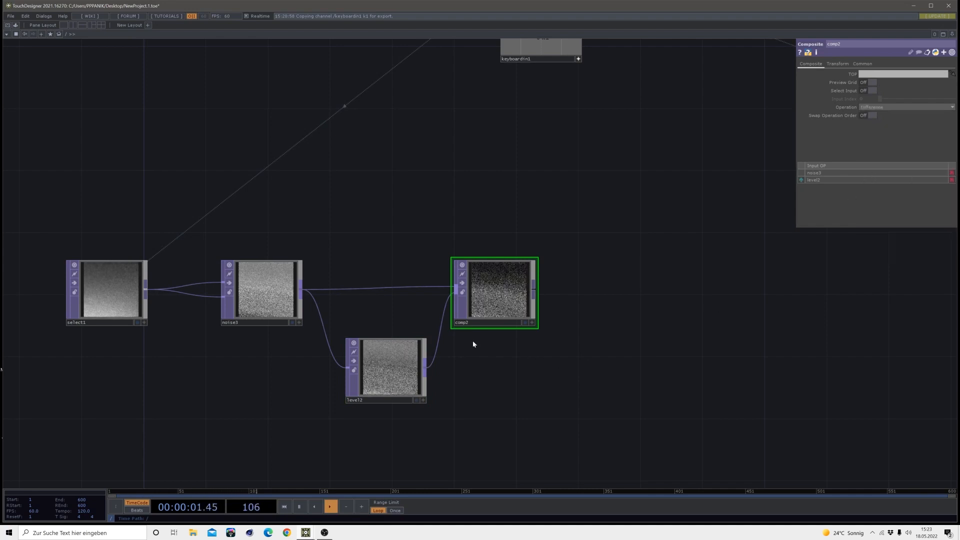
Examine comp2's image up close to check the grain and contrast of the composited noise
scroll(504, 281, "up", 8)
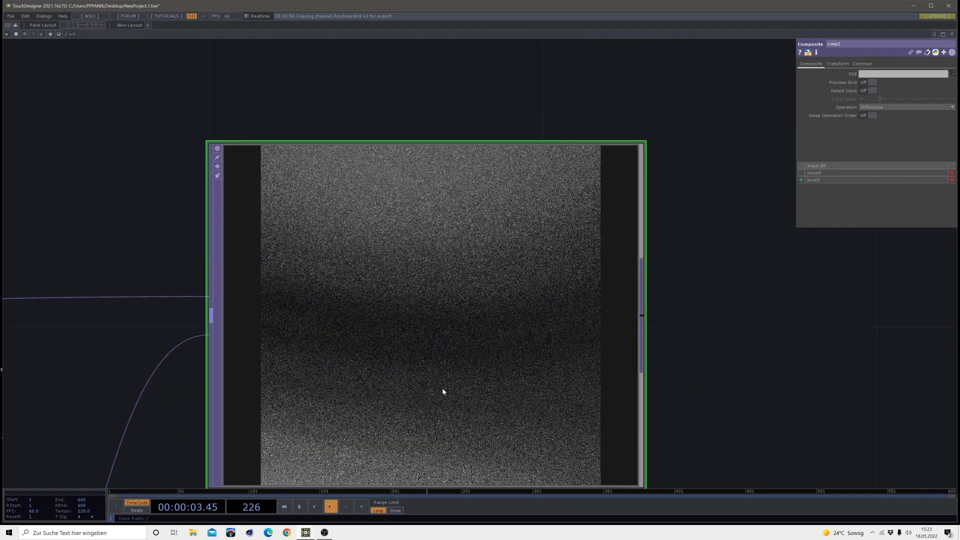
scroll(405, 282, "up", 8)
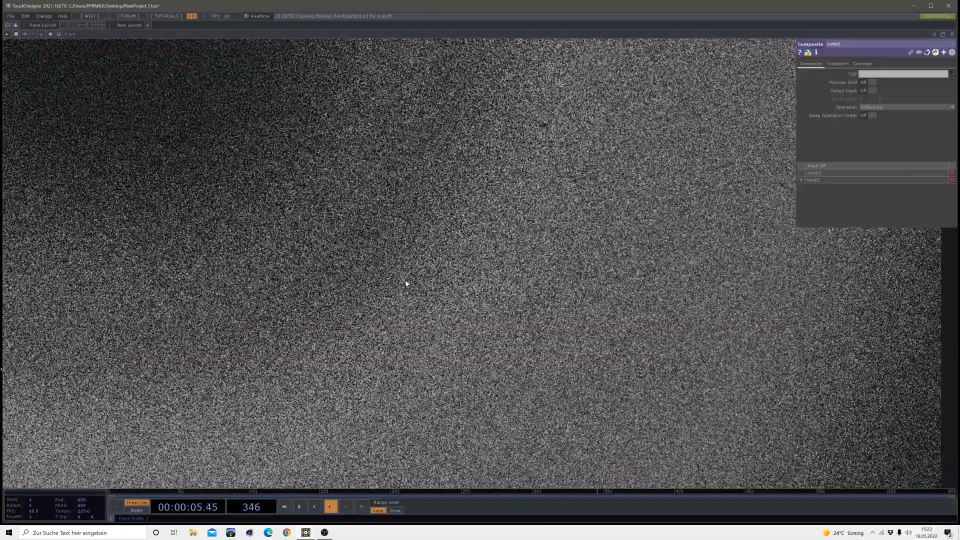
scroll(406, 283, "down", 2)
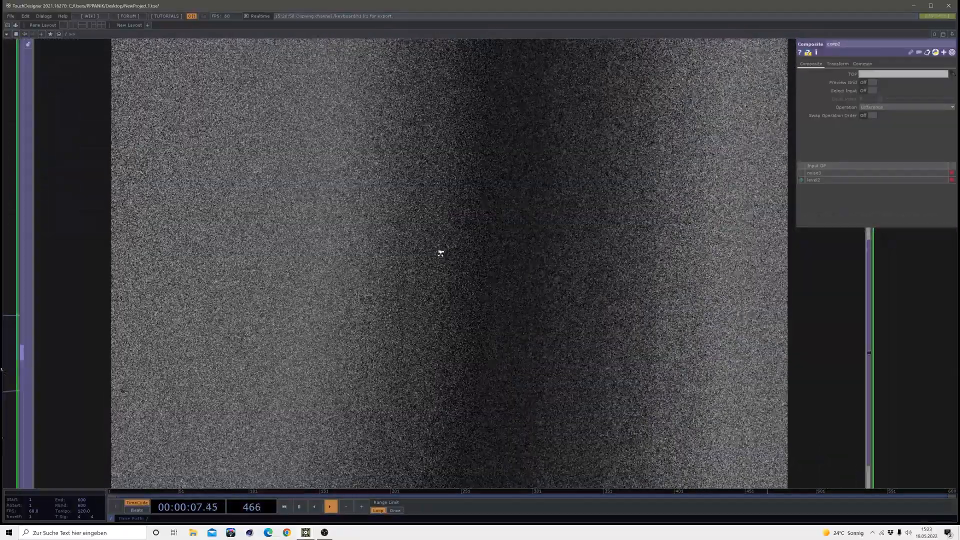
scroll(481, 283, "down", 4)
scroll(481, 282, "down", 2)
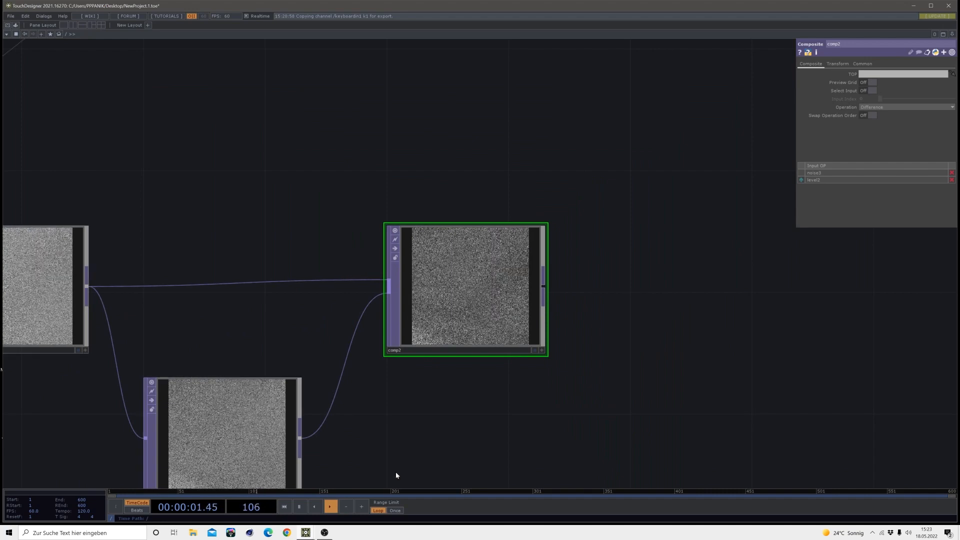
scroll(449, 417, "down", 3)
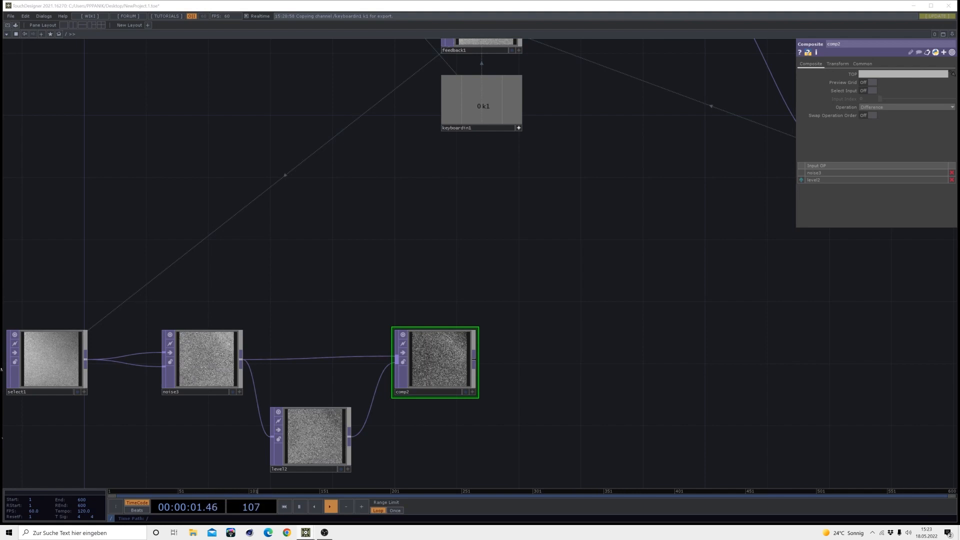
Add a Slope TOP on comp2's output, aligned in the same row
scroll(607, 402, "down", 3)
left_click_drag(601, 404, 465, 383)
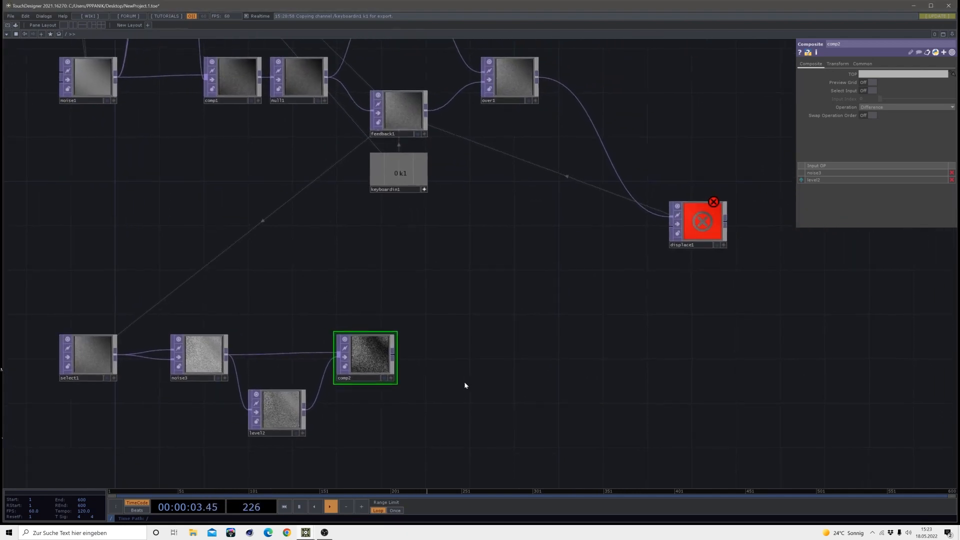
left_click(386, 354)
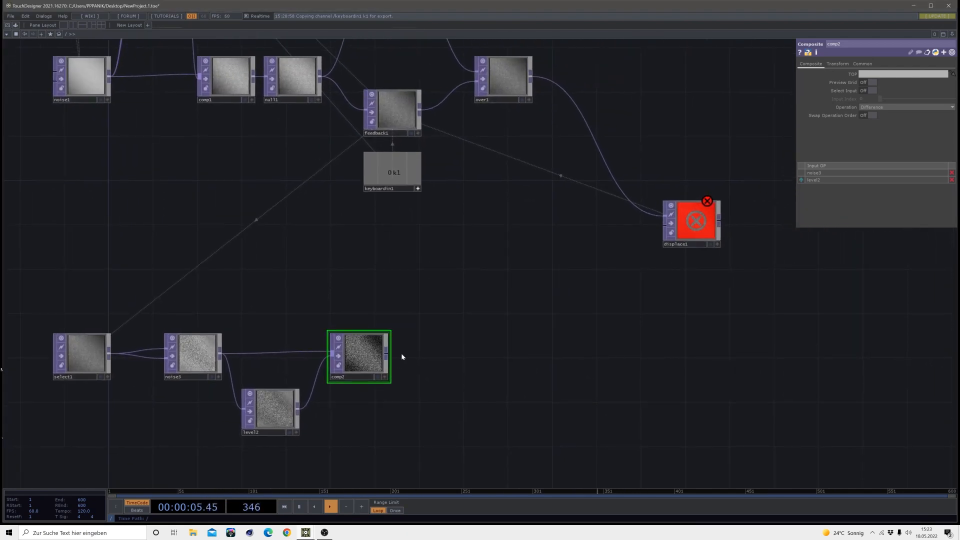
left_click(443, 354)
left_click(470, 423)
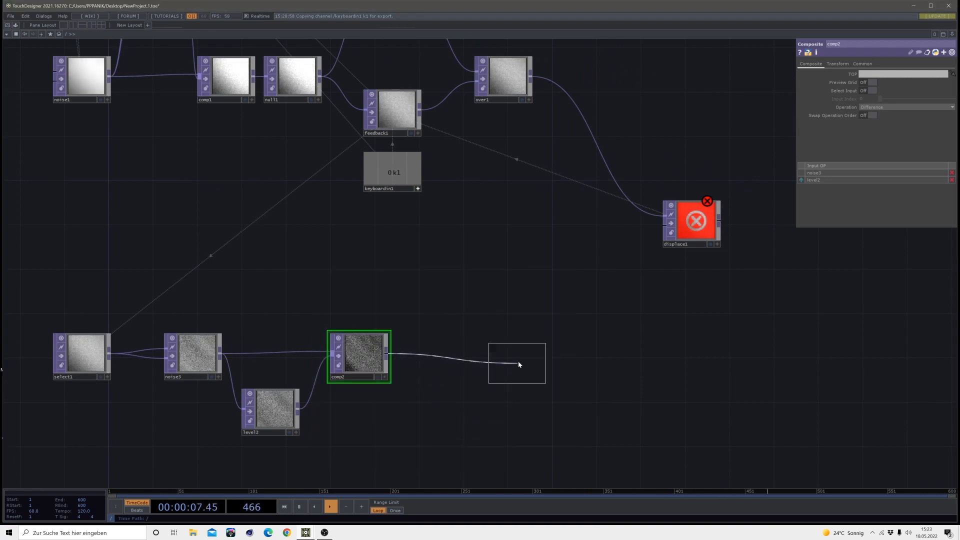
left_click(518, 361)
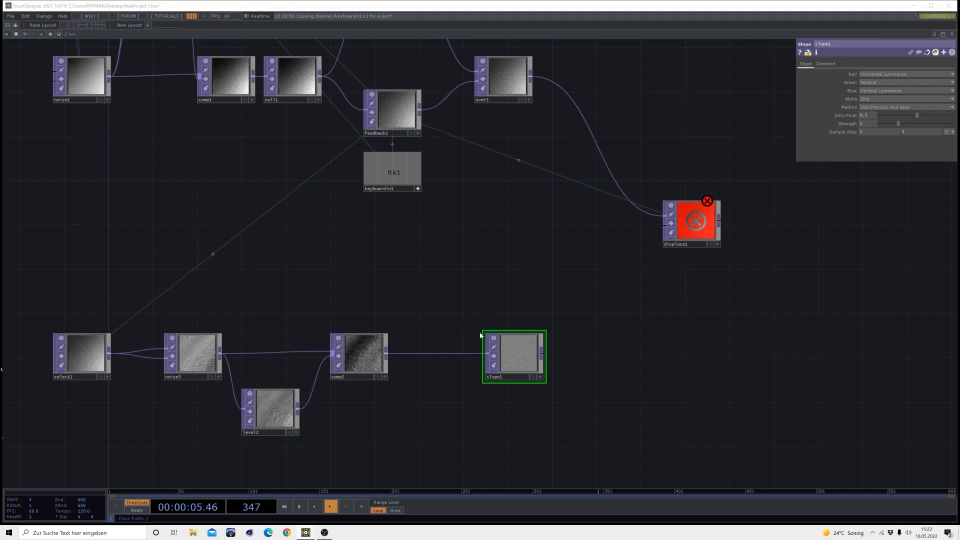
Set slope1's Green channel to Vertical Luminance and its Blue channel to Neutral
left_click(513, 354)
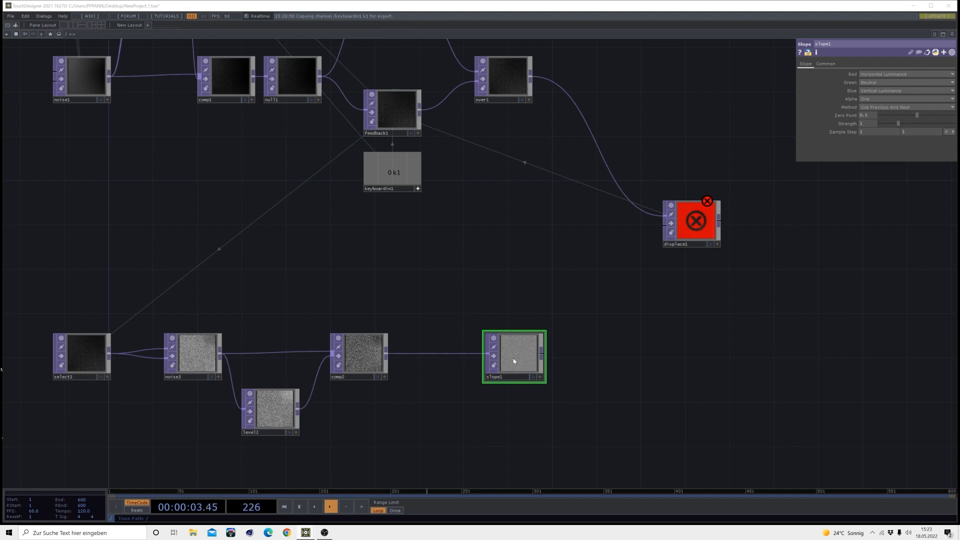
left_click(865, 84)
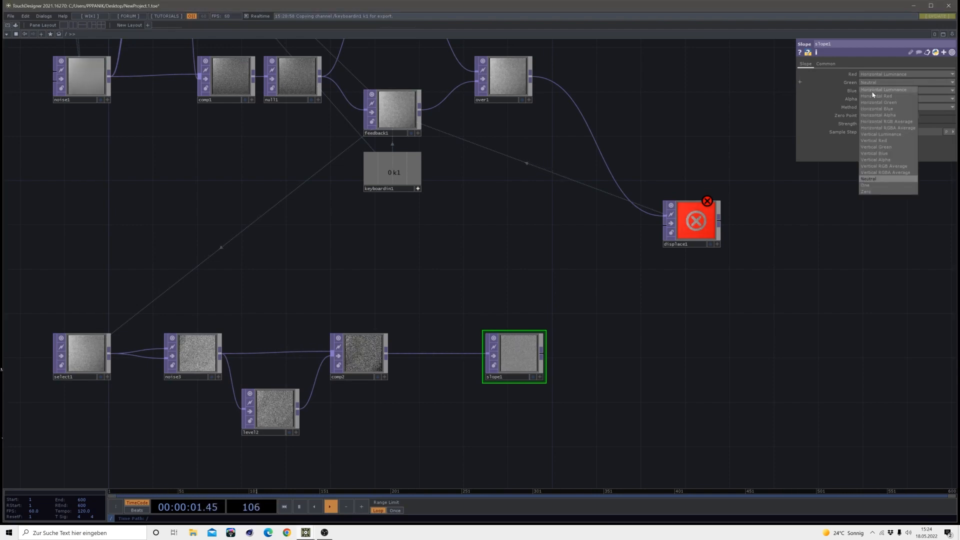
left_click(896, 136)
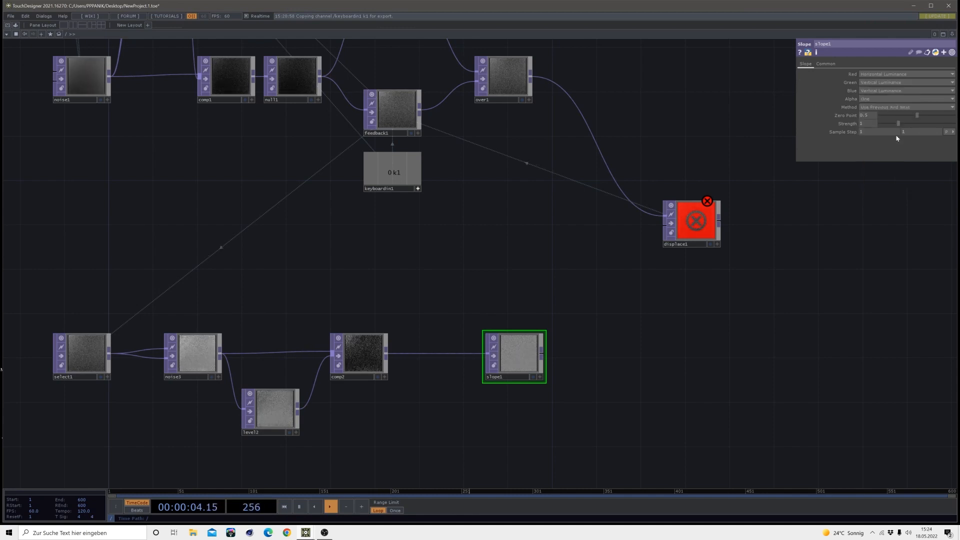
left_click(881, 91)
left_click(873, 187)
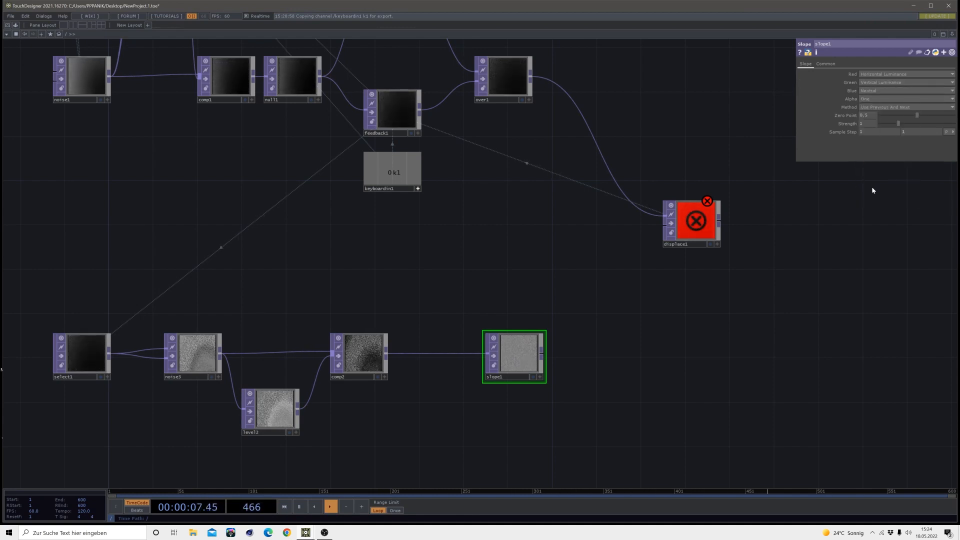
Set slope1's Strength to 5 and both Sample Step values to 5
key("Return")
left_click(861, 132)
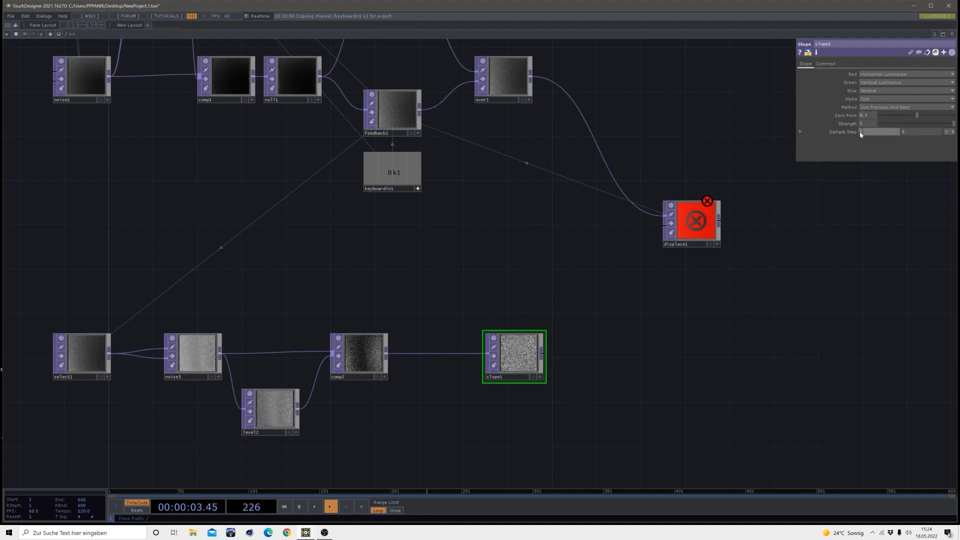
type("5")
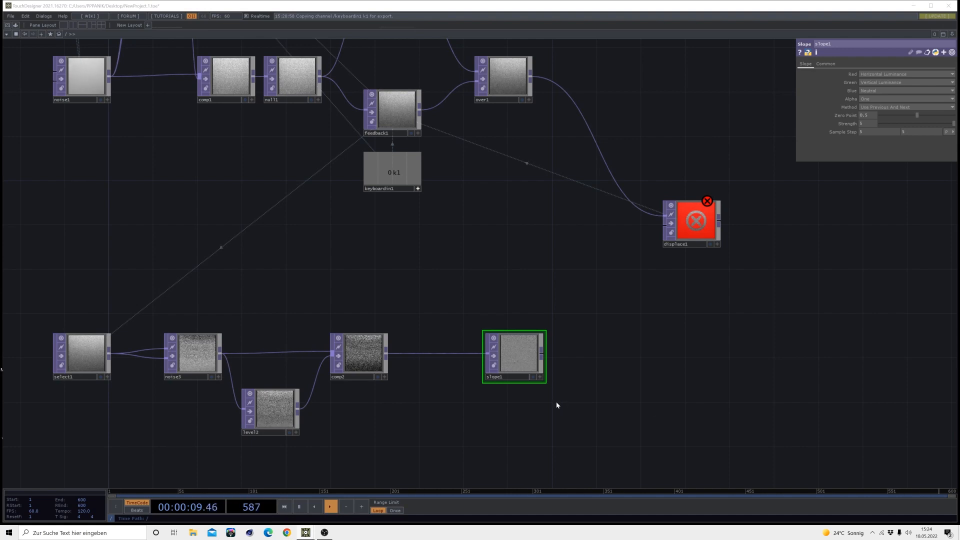
Set slope1's pixel format to 32-bit float (RG)
scroll(545, 390, "up", 5)
scroll(407, 340, "down", 5)
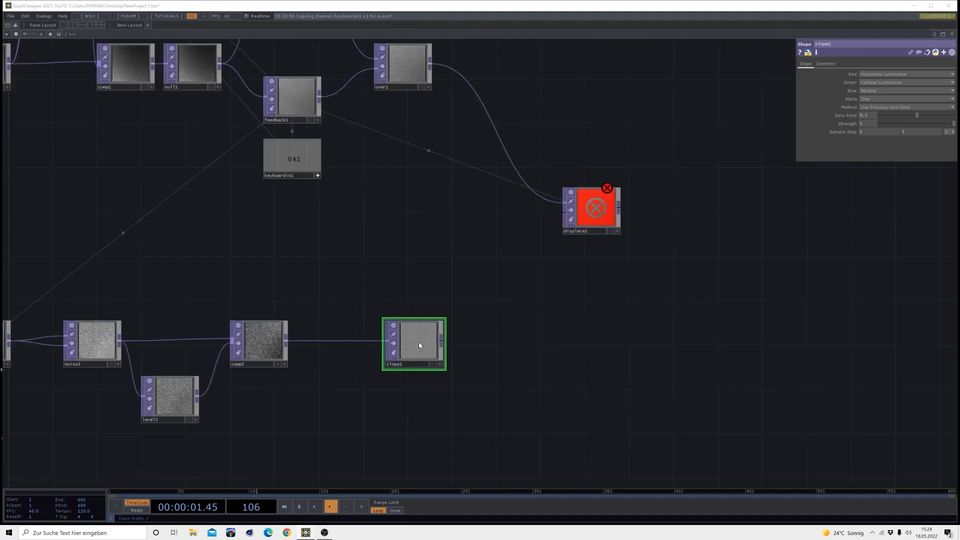
scroll(419, 345, "up", 5)
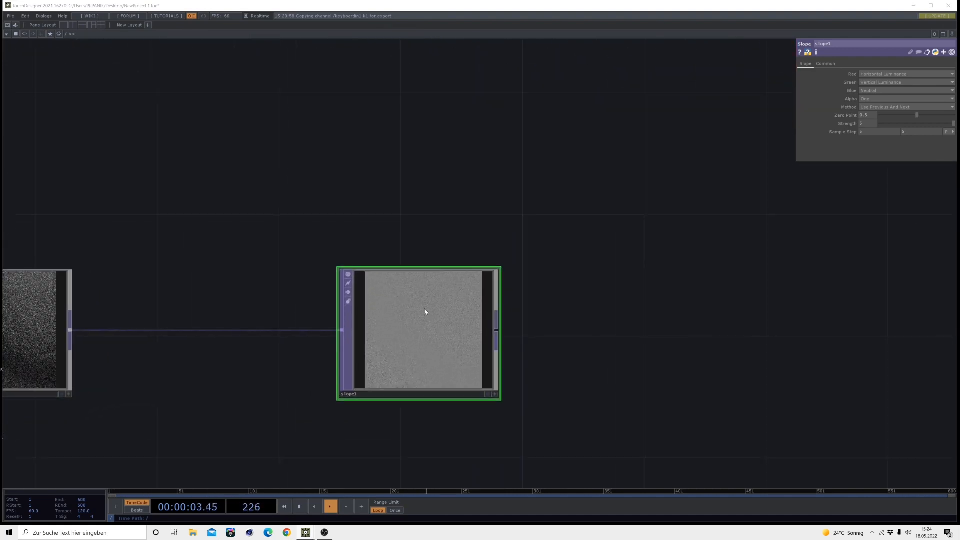
left_click(826, 64)
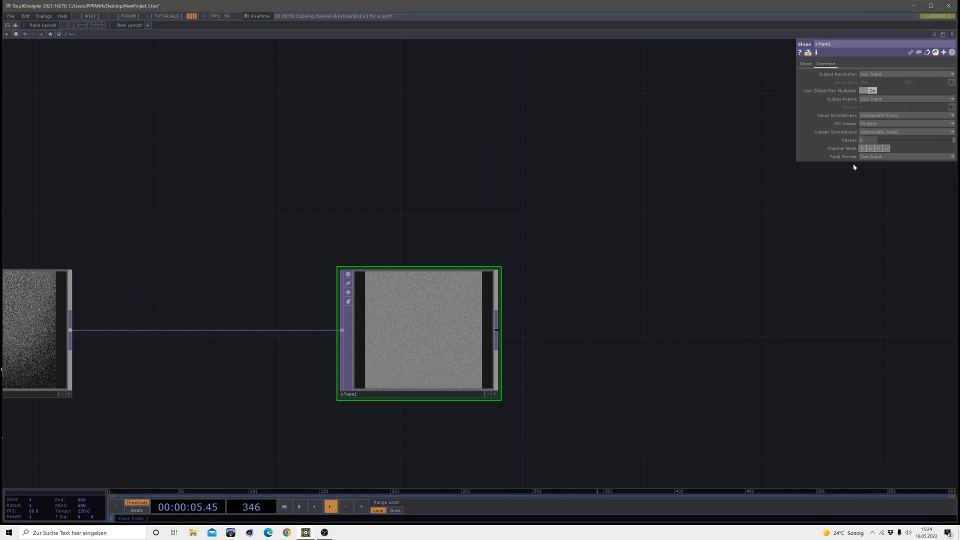
left_click(870, 157)
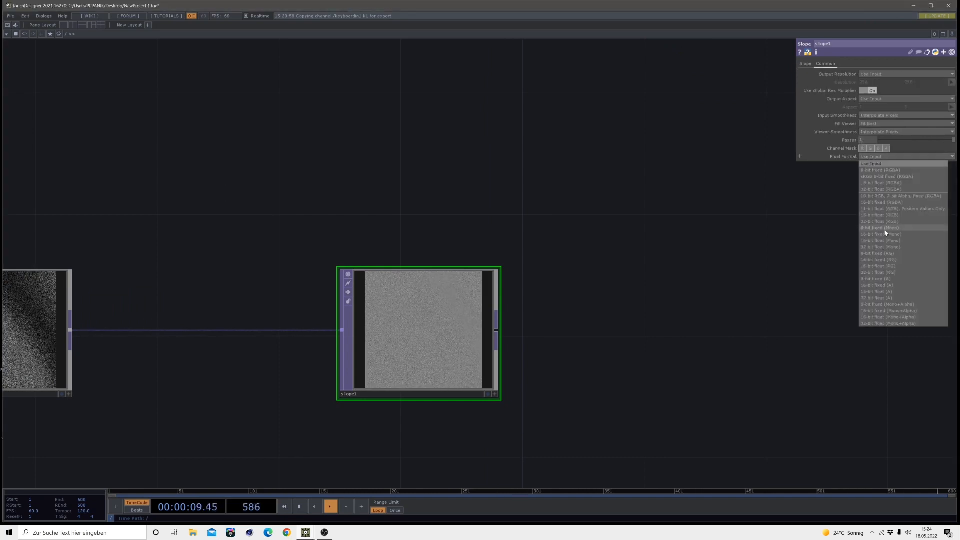
left_click(877, 273)
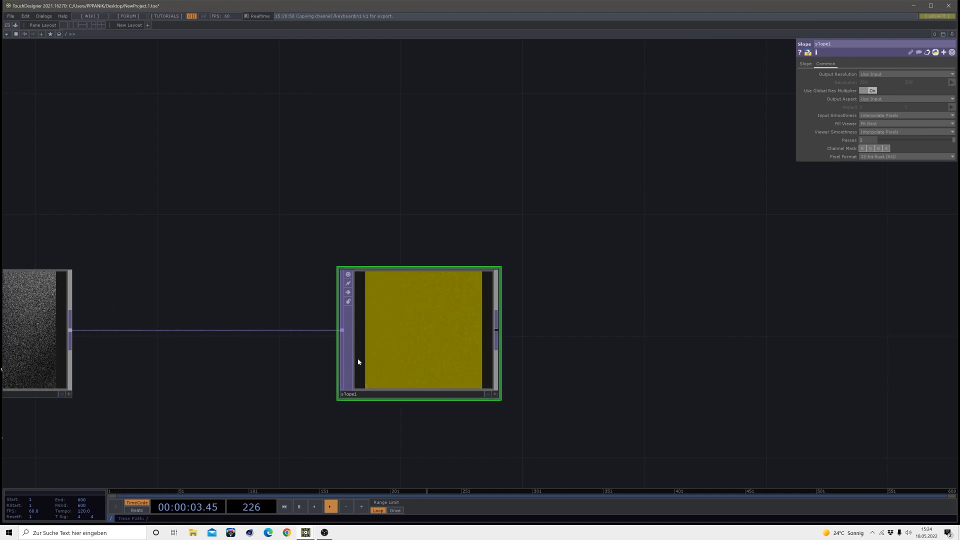
Add a Blur TOP on slope1's output, placed right beside it in the row
scroll(447, 272, "up", 6)
scroll(446, 292, "down", 6)
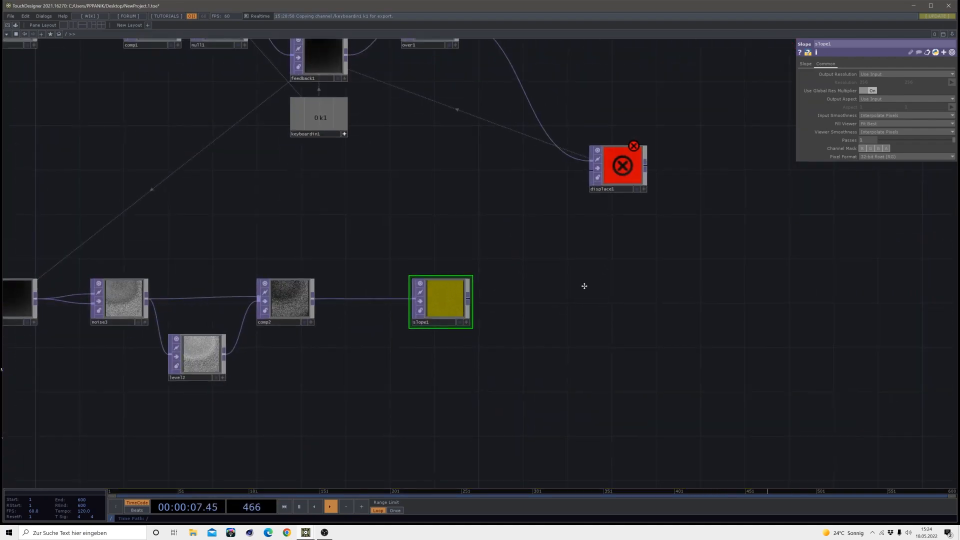
left_click_drag(583, 285, 502, 336)
left_click_drag(357, 343, 335, 343)
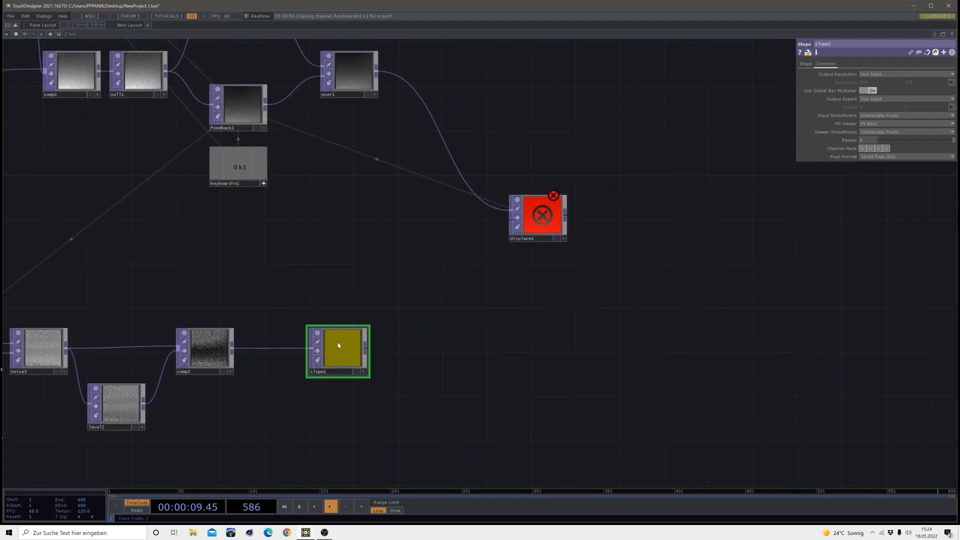
left_click(365, 348)
left_click(394, 350)
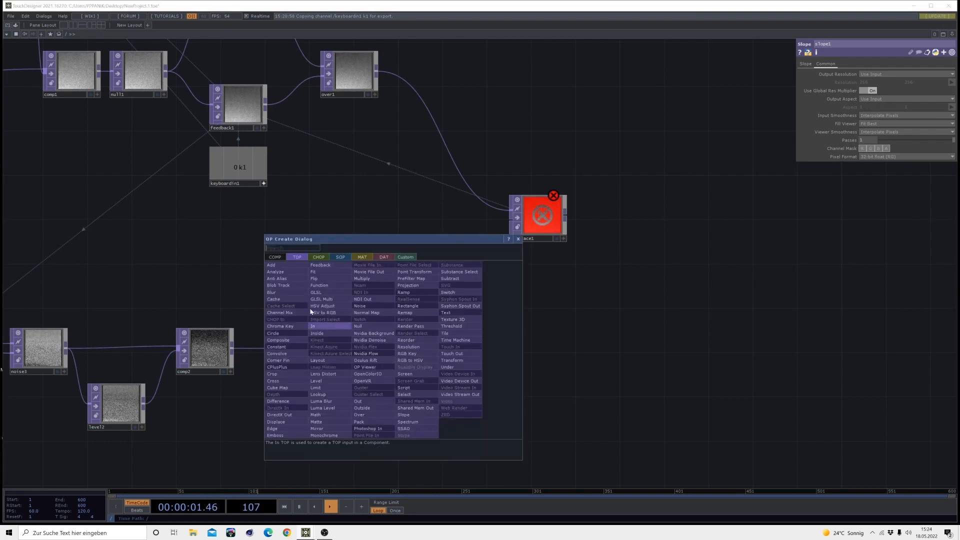
left_click(423, 352)
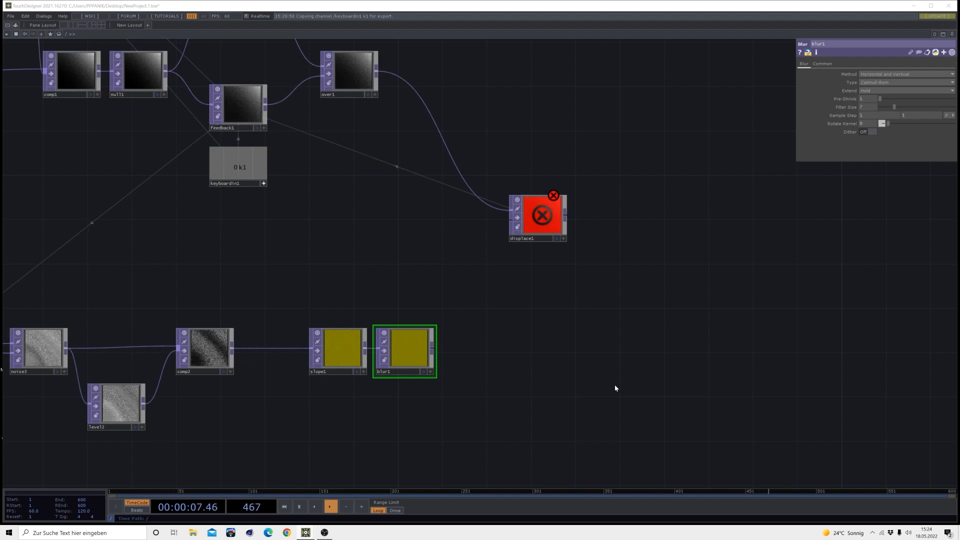
Add a second Blur TOP after blur1, with Pre-Shrink 8 and Filter Size 32
left_click(419, 354)
left_click(450, 355)
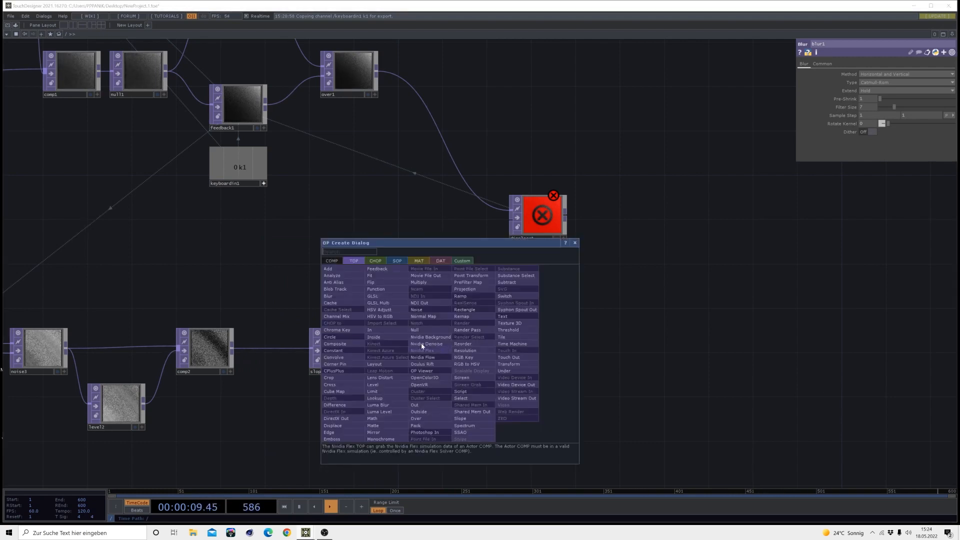
left_click(327, 296)
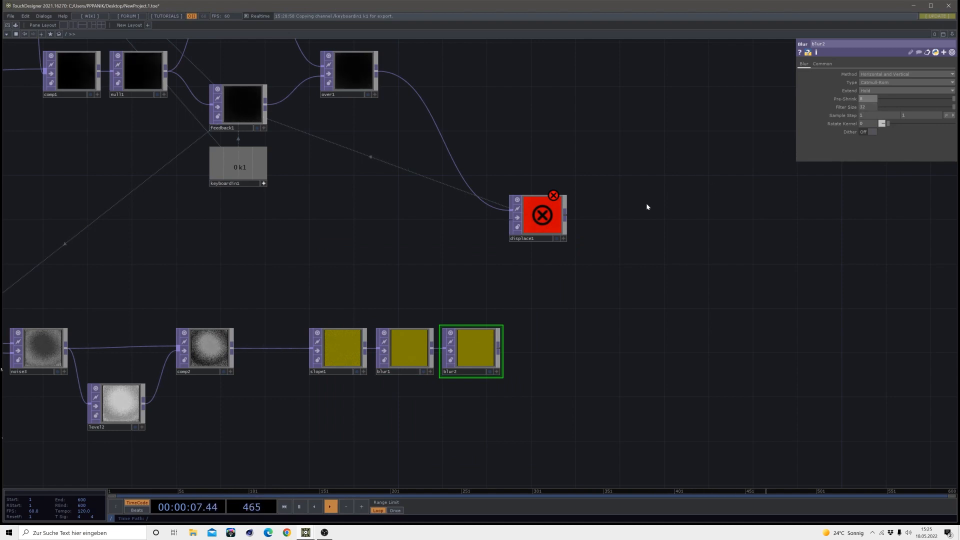
Move displace1 farther right and wire blur2's output into its second input
left_click_drag(531, 227, 596, 226)
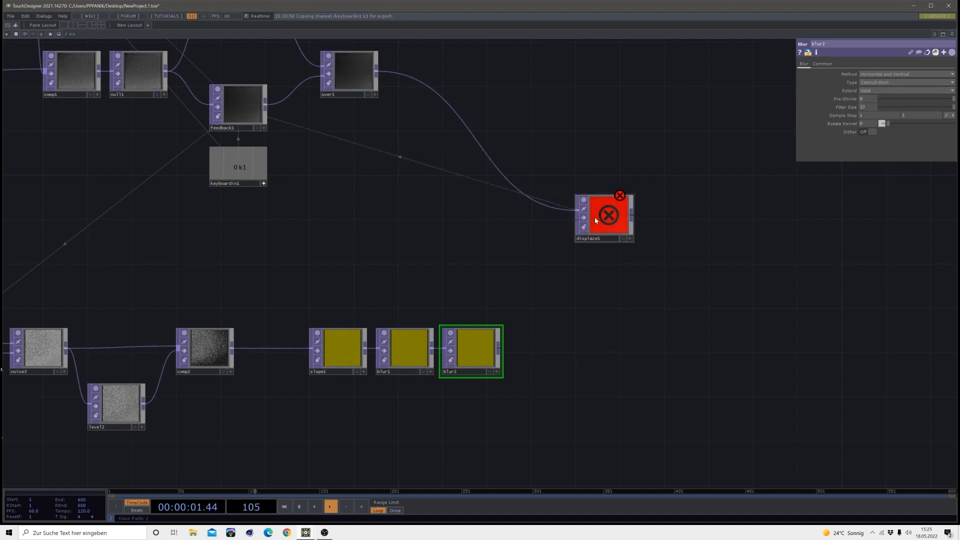
left_click_drag(584, 233, 583, 226)
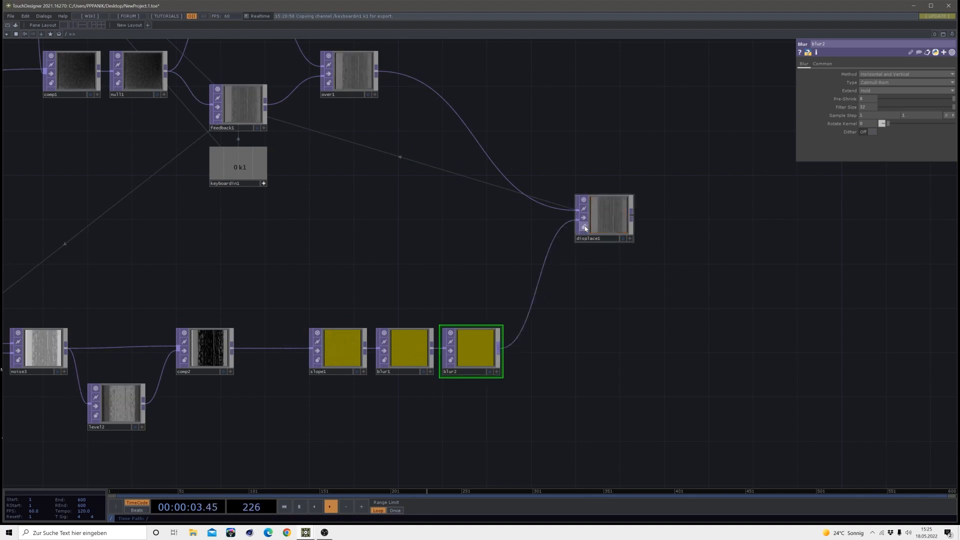
Add a Null TOP on displace1's output, well to its right, and display it as the network background
left_click_drag(645, 208, 464, 298)
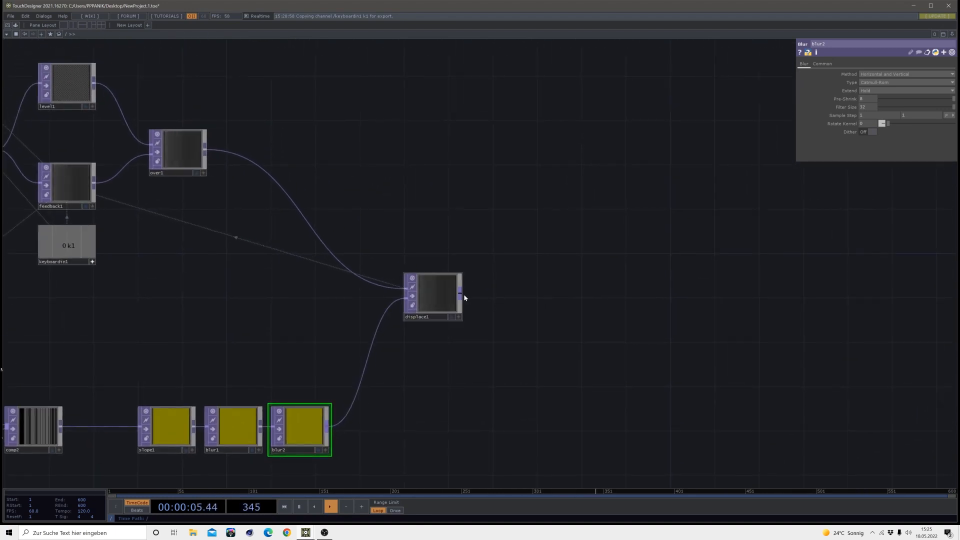
left_click(751, 291)
left_click(716, 267)
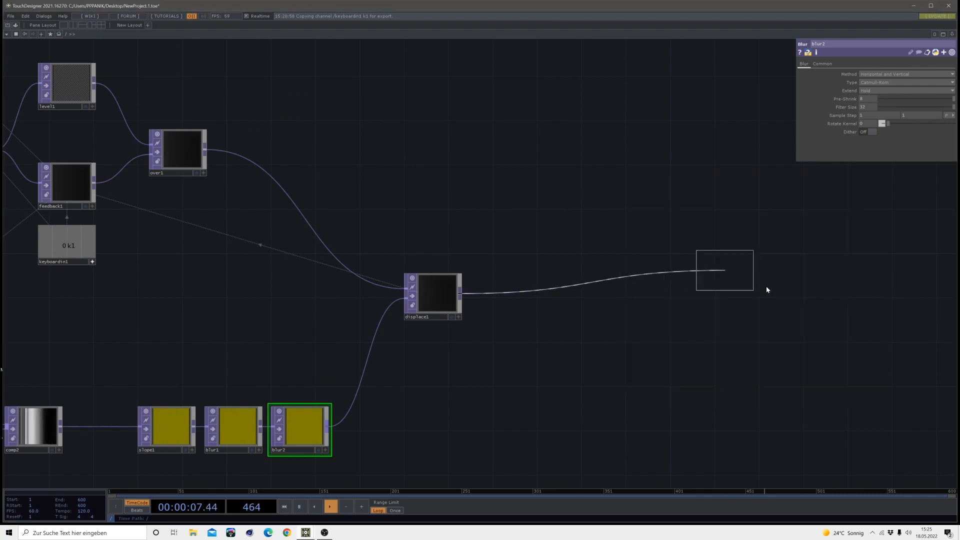
left_click(818, 308)
left_click(806, 307)
left_click_drag(797, 295, 818, 305)
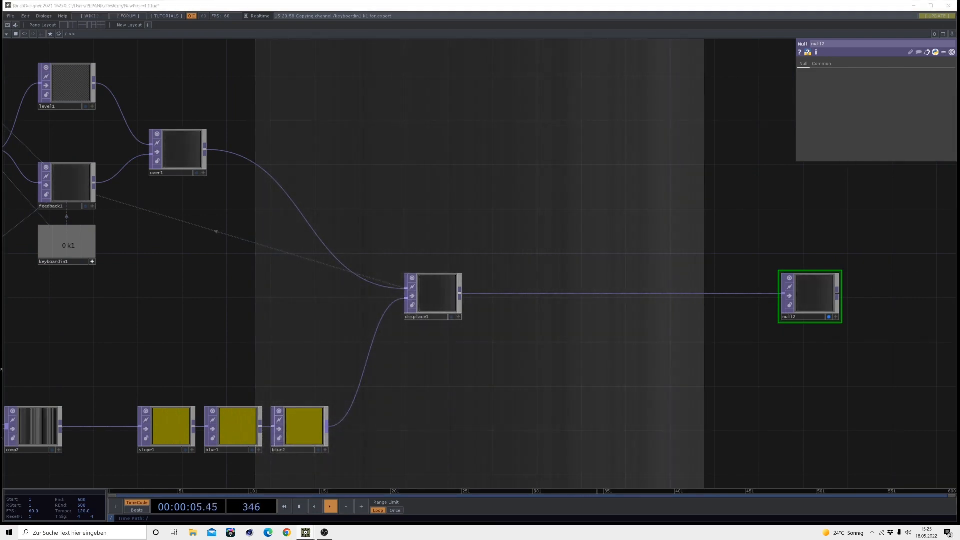
Set displace1's Vertical Source to Green
left_click(437, 287)
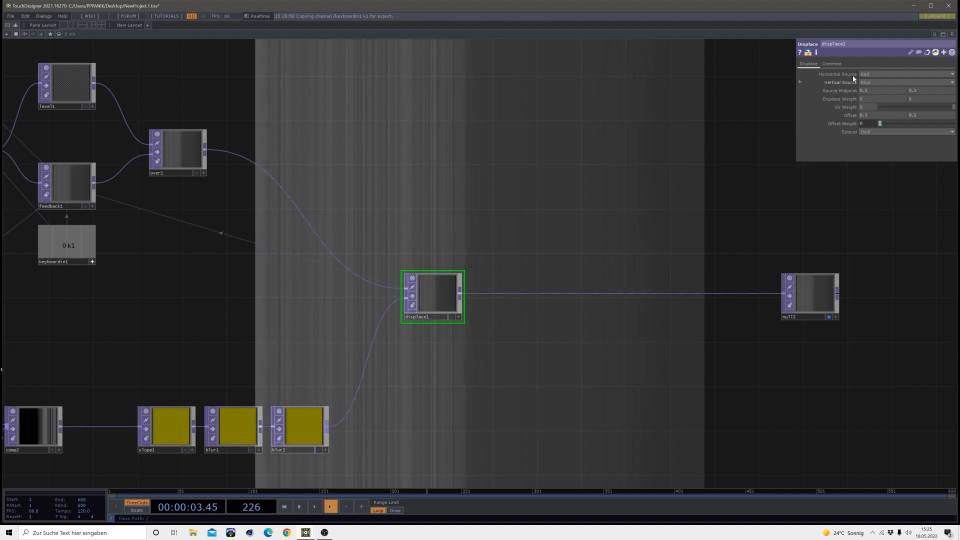
left_click(864, 83)
left_click(869, 99)
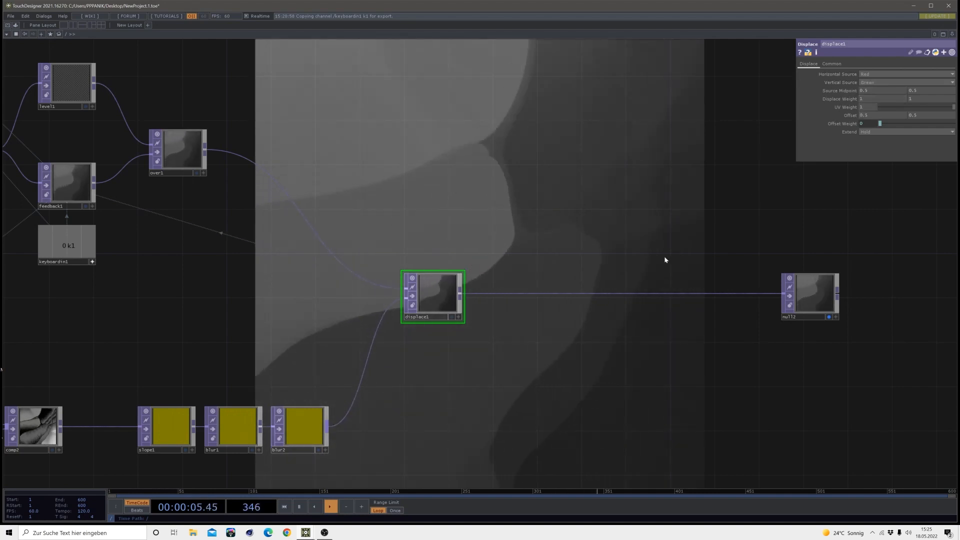
Pause the timeline playback to hold the current frame of the displacement network
left_click_drag(421, 401, 496, 350)
scroll(402, 381, "up", 3)
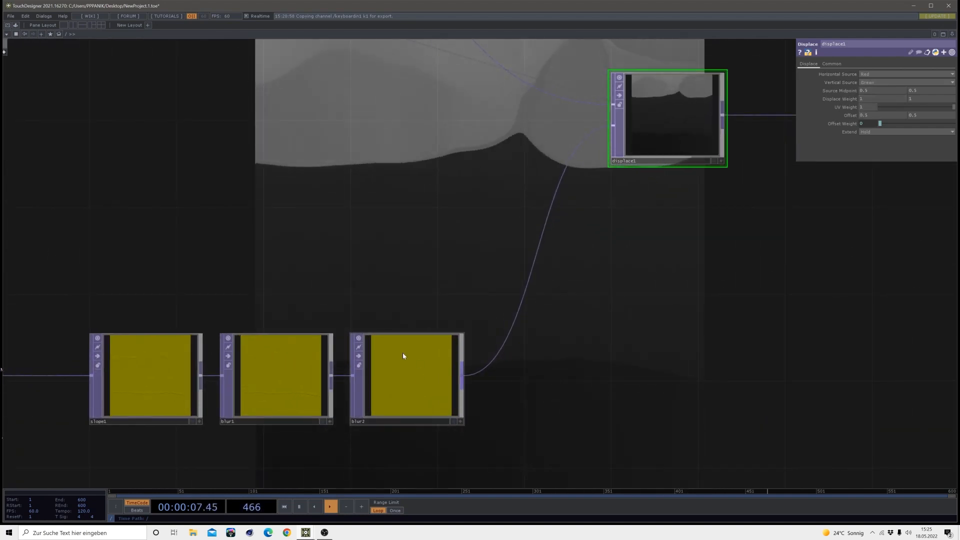
scroll(619, 320, "down", 3)
scroll(577, 362, "down", 5)
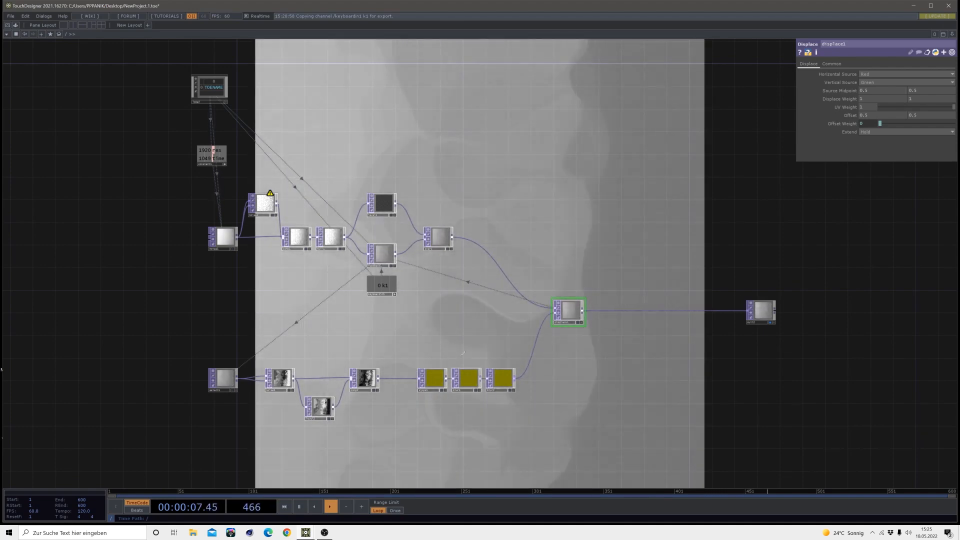
left_click_drag(361, 412, 467, 309)
scroll(467, 310, "up", 3)
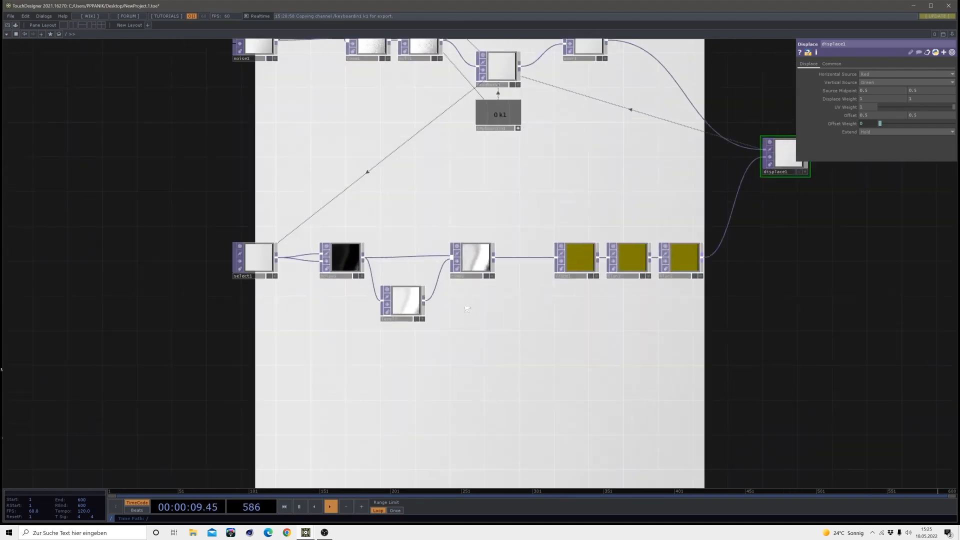
scroll(465, 280, "up", 5)
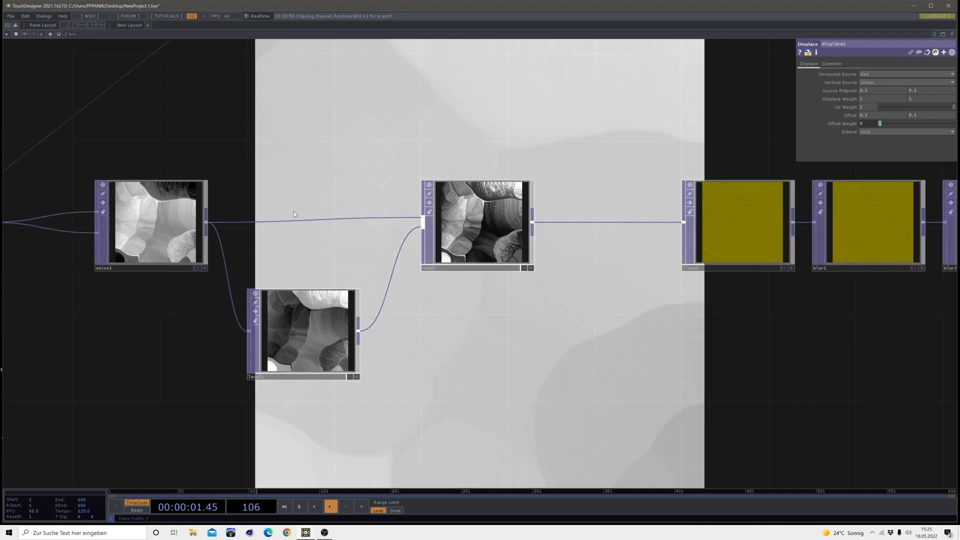
key("space")
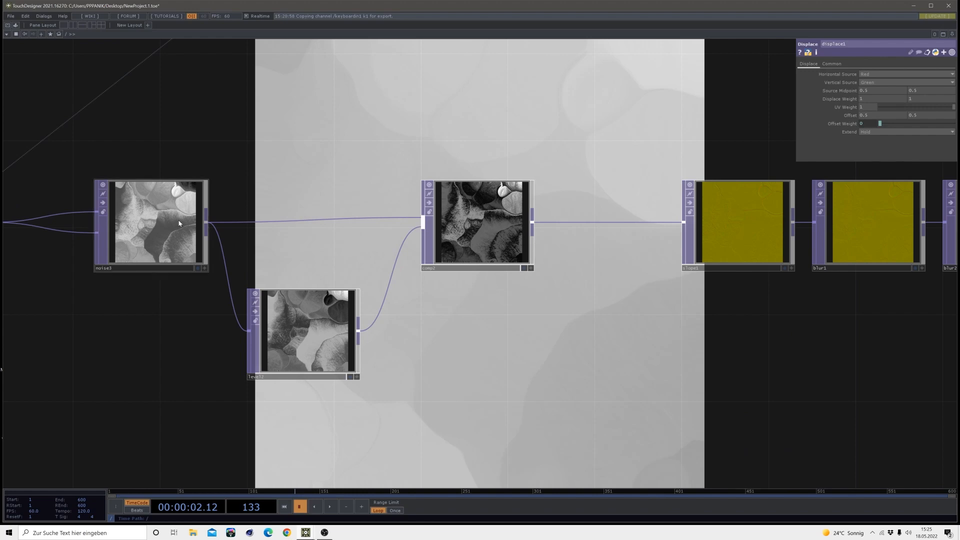
Examine the paused images in noise3, level2 and comp2, and compare them with the upper noise chain
scroll(457, 220, "up", 2)
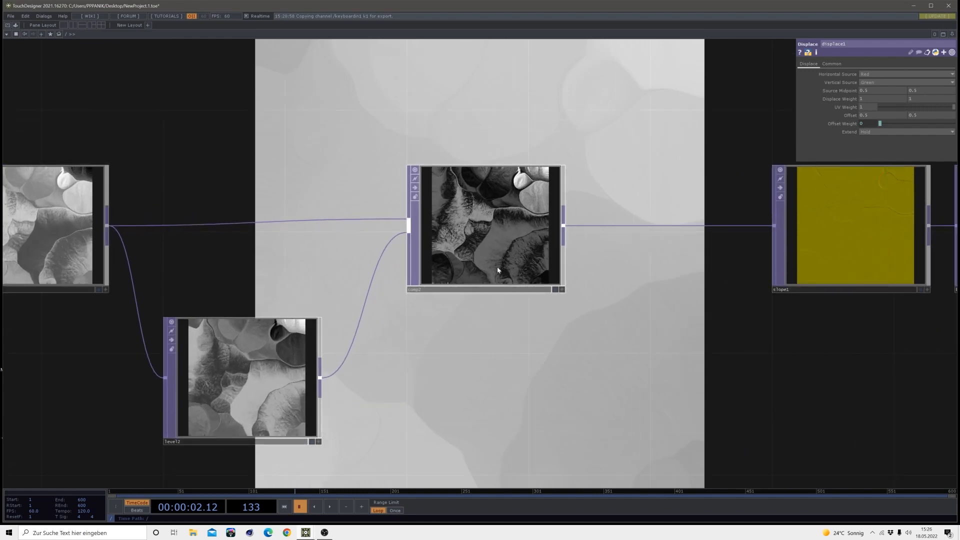
left_click_drag(157, 353, 217, 334)
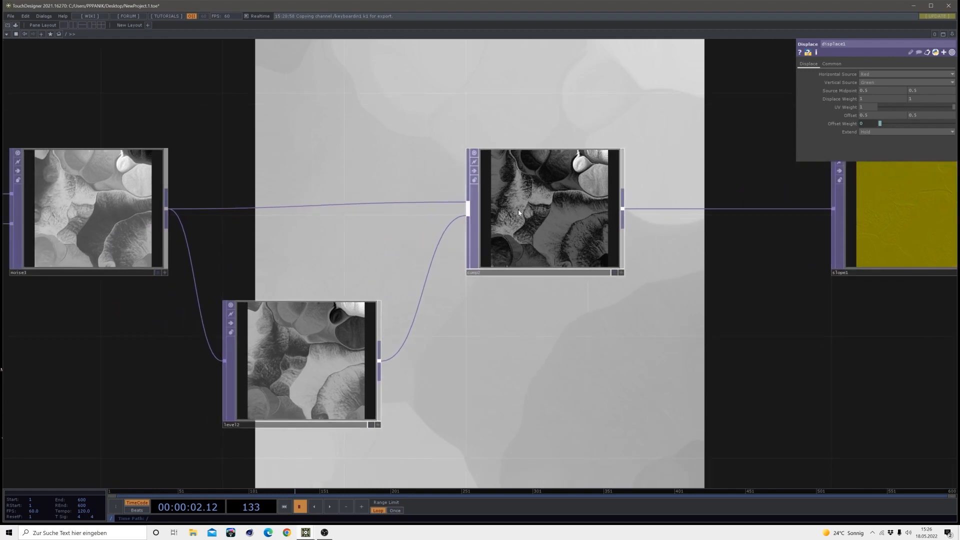
scroll(518, 209, "up", 4)
left_click_drag(435, 373, 698, 211)
left_click_drag(454, 287, 602, 208)
scroll(544, 251, "up", 2)
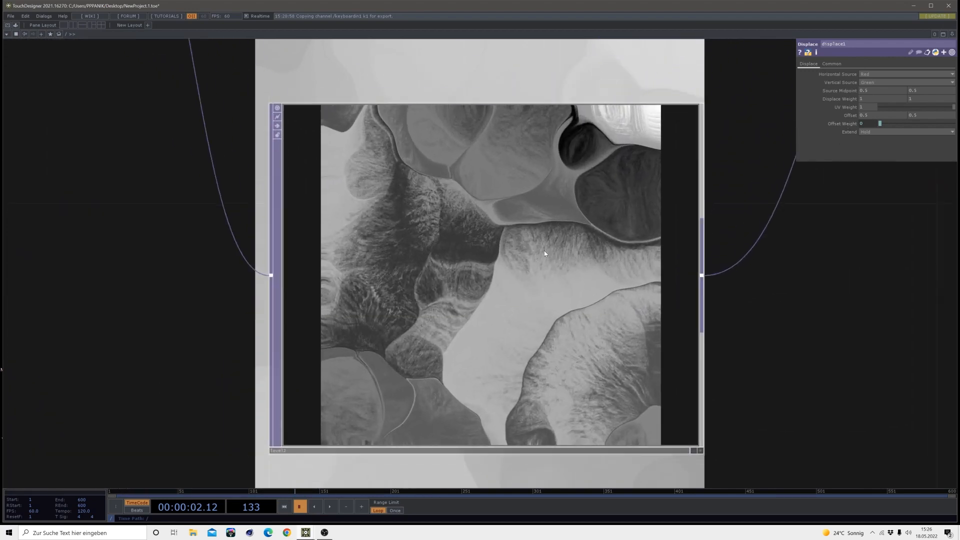
scroll(544, 250, "down", 2)
left_click_drag(277, 263, 467, 446)
left_click_drag(601, 266, 289, 234)
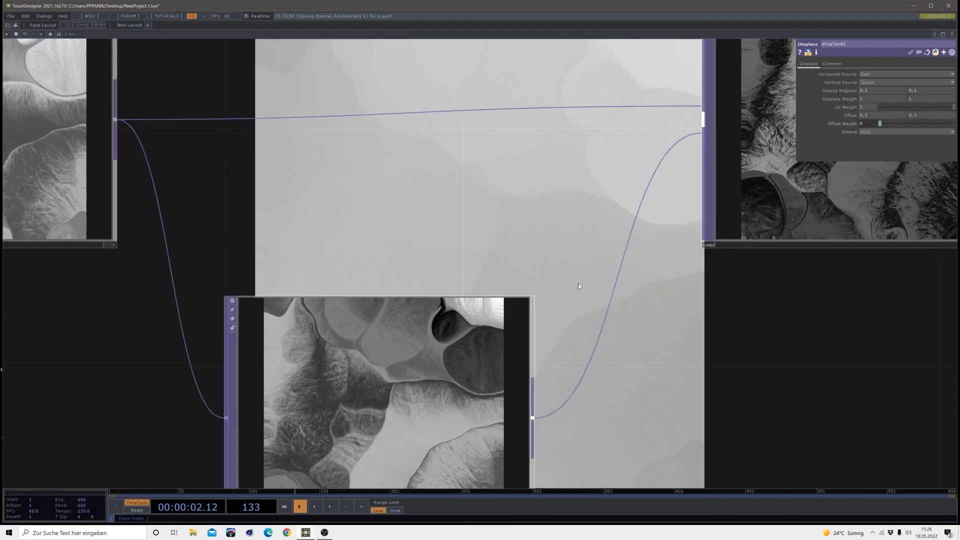
left_click_drag(575, 310, 234, 373)
scroll(526, 244, "down", 9)
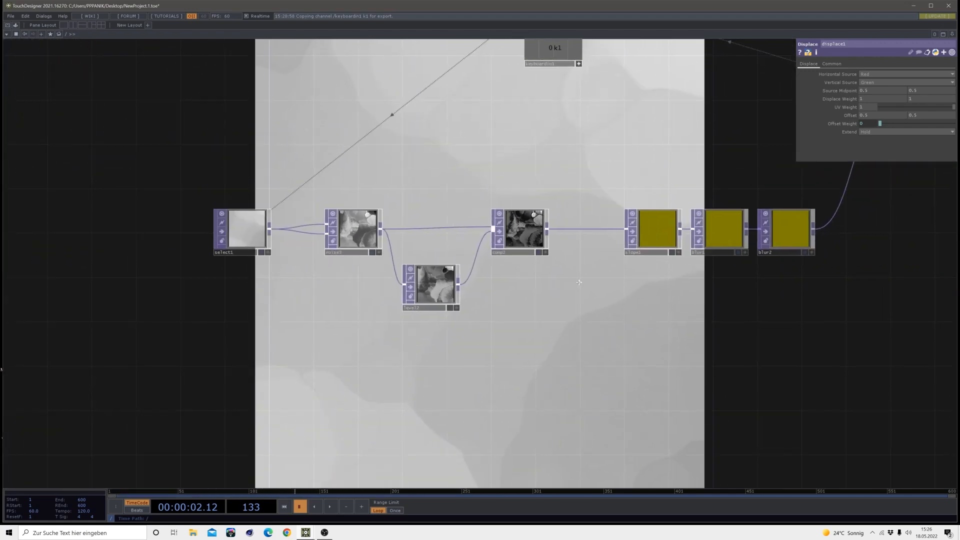
left_click_drag(542, 95, 362, 130)
left_click_drag(548, 262, 765, 423)
left_click_drag(431, 225, 472, 318)
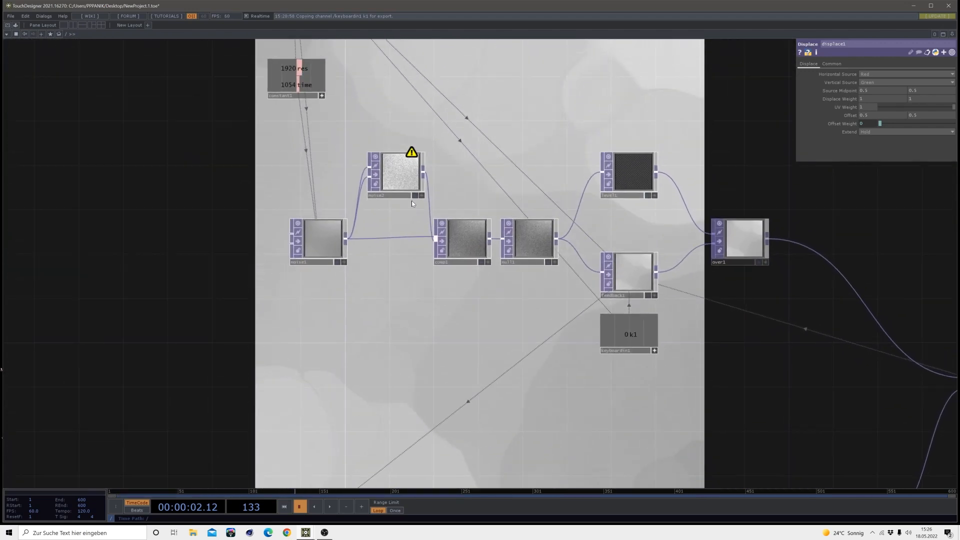
left_click_drag(523, 375, 431, 259)
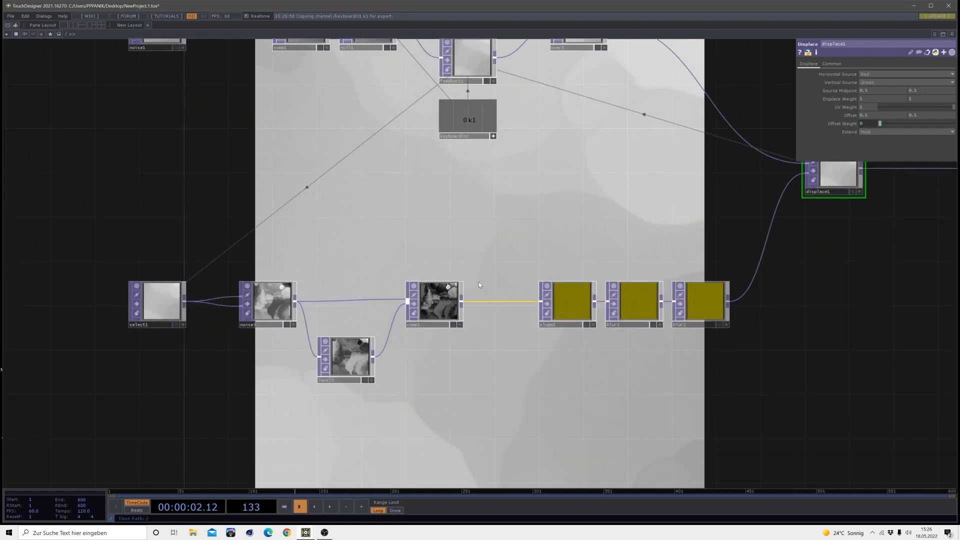
scroll(459, 304, "up", 2)
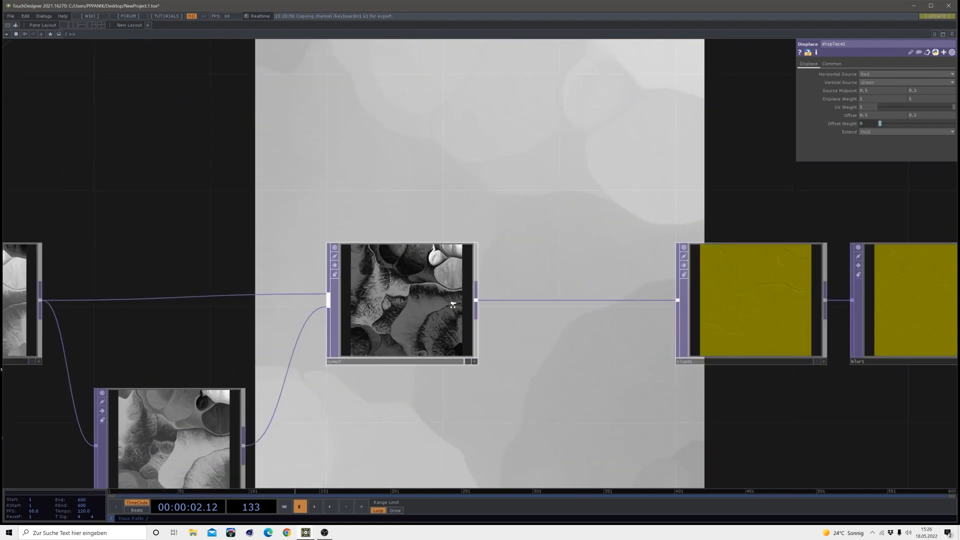
Move slope1, blur1 and blur2 together to the right to widen the gap after comp2
left_click_drag(839, 399, 628, 376)
right_click_drag(387, 289, 386, 289)
left_click_drag(387, 289, 530, 288)
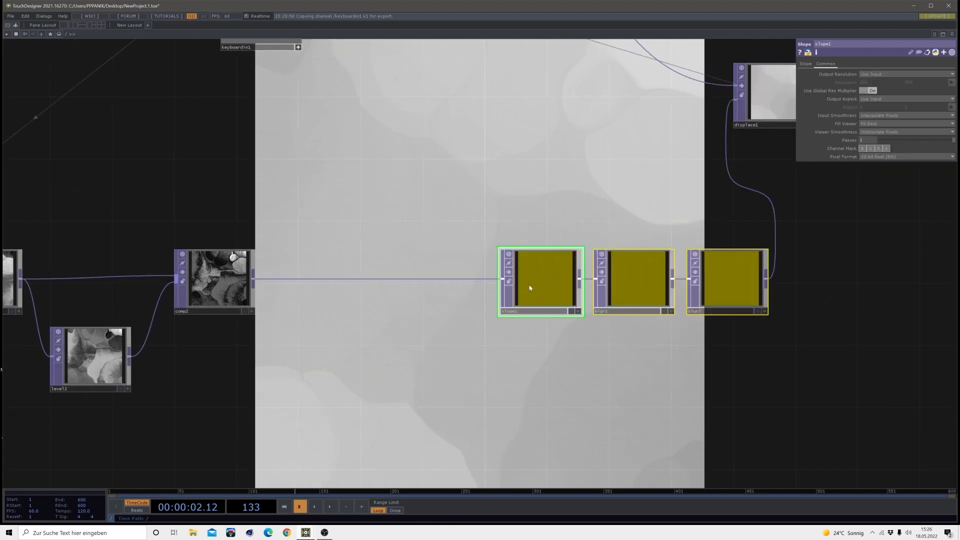
left_click_drag(451, 335, 519, 335)
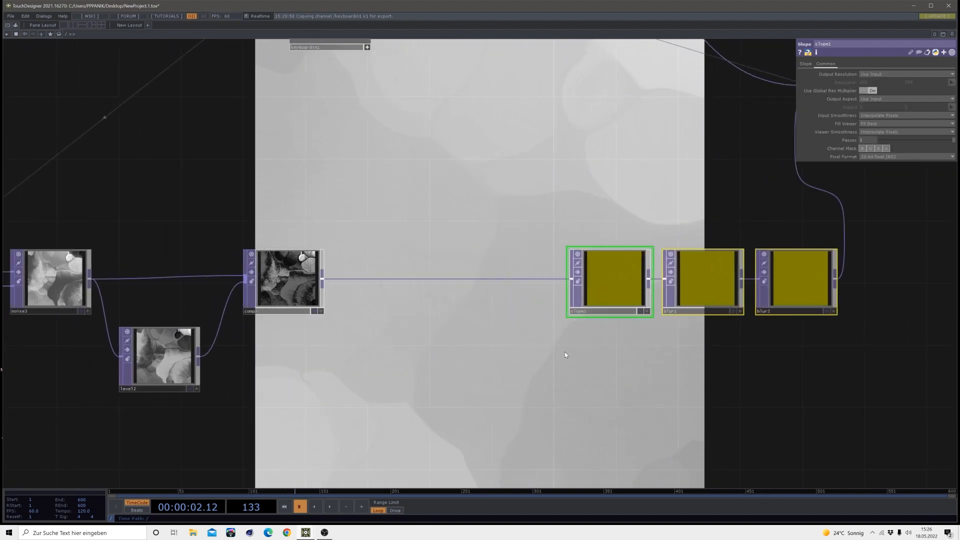
Insert a Composite TOP into the wire between comp2 and slope1
right_click(430, 278)
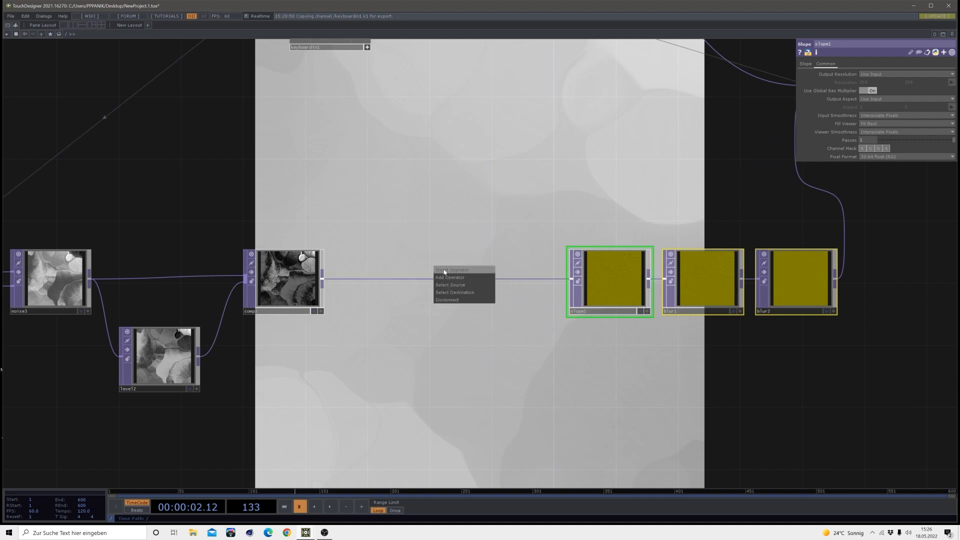
left_click(448, 271)
left_click(329, 262)
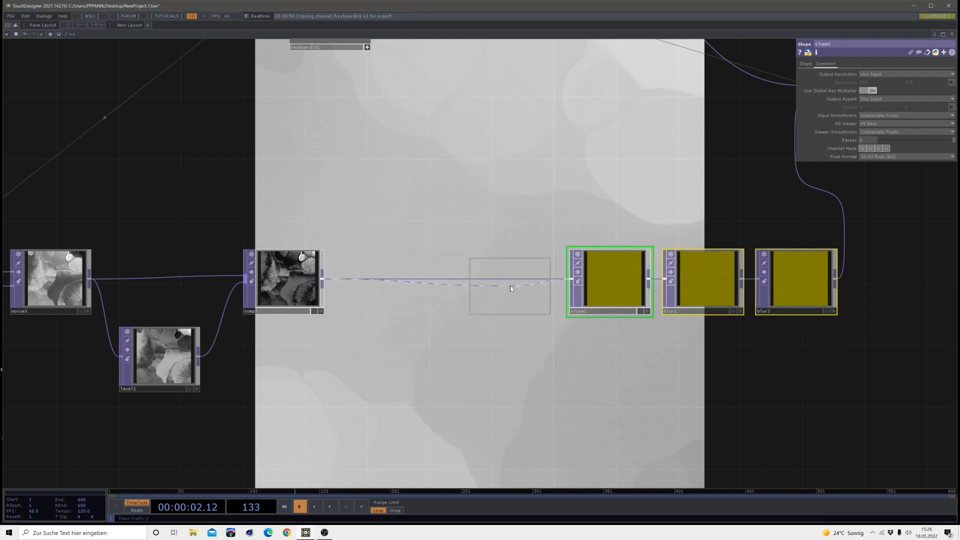
left_click(509, 282)
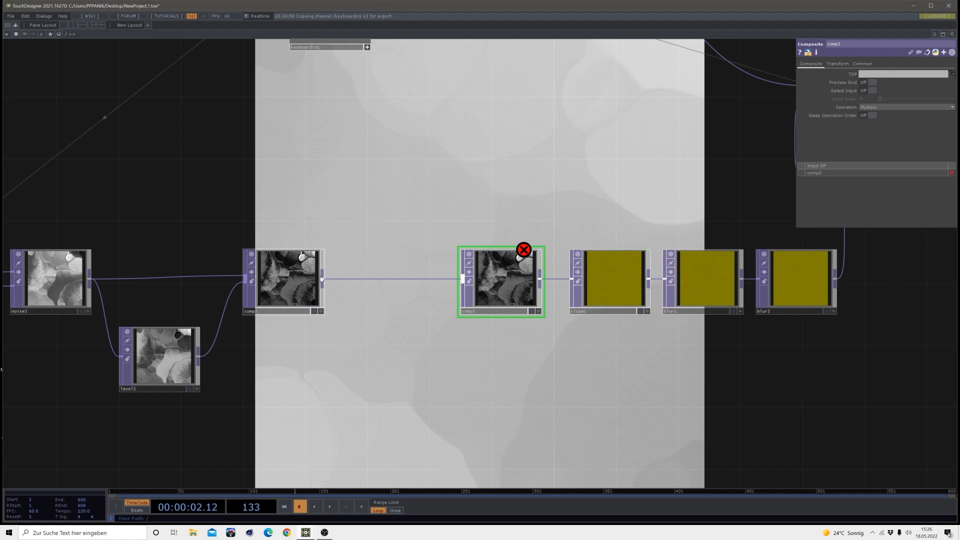
Add a Noise TOP above the wire after comp2 and connect comp2's output to both of its inputs
key("Tab")
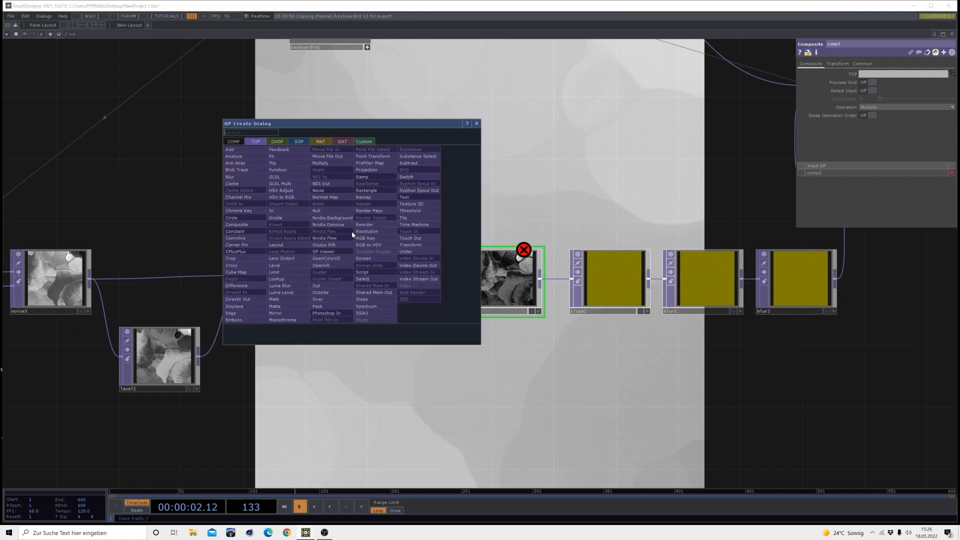
left_click(327, 191)
left_click(365, 185)
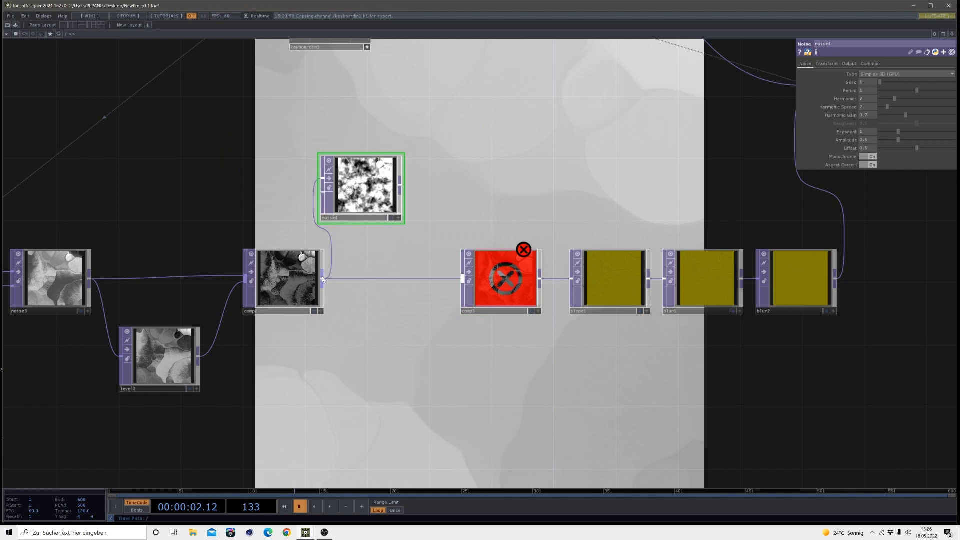
left_click_drag(326, 211, 358, 193)
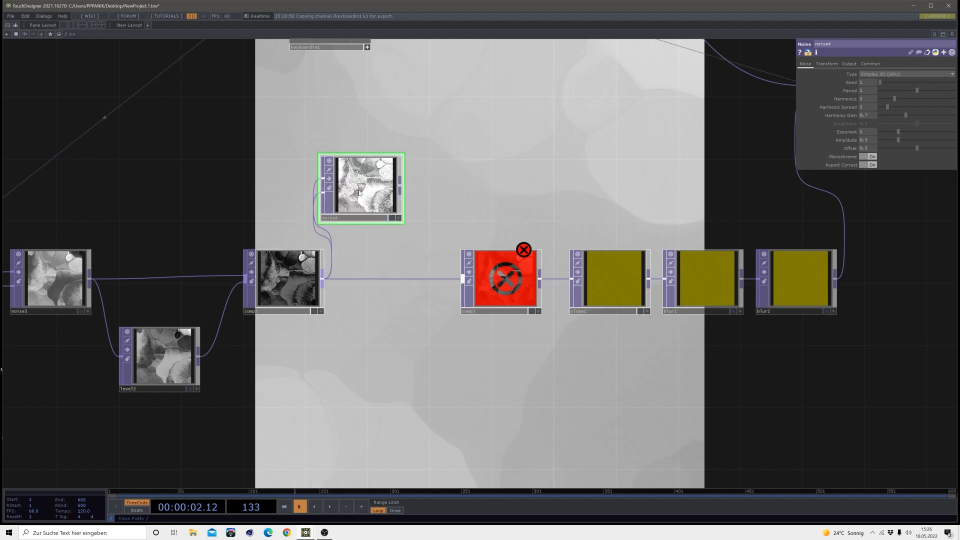
Set noise4's Type to Random (GPU), its Amplitude to 0.28 and its Offset to 0.188
left_click(880, 75)
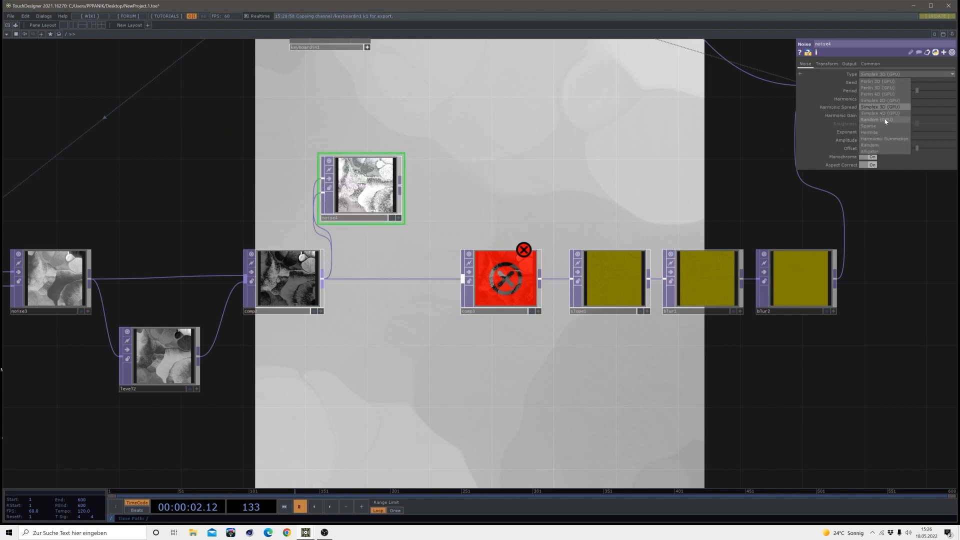
left_click(885, 120)
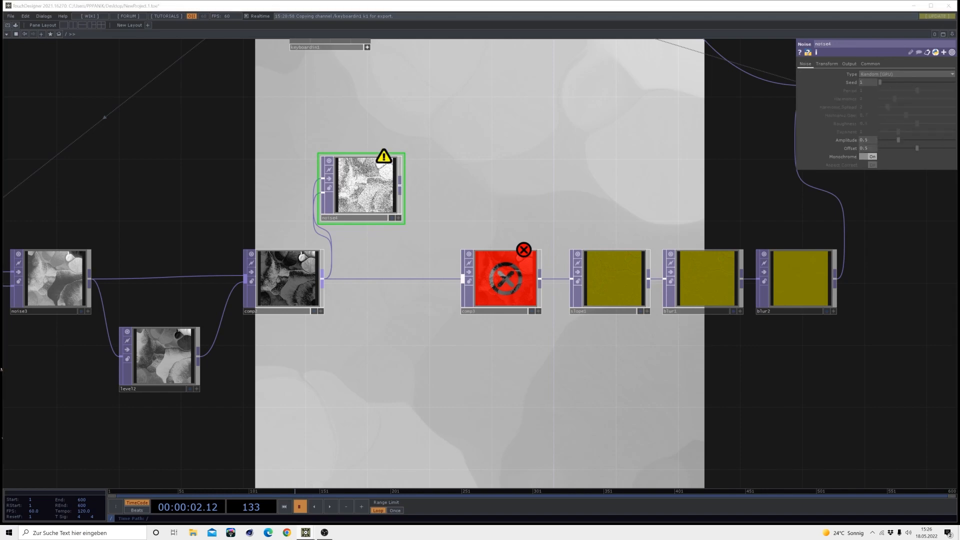
left_click(866, 140)
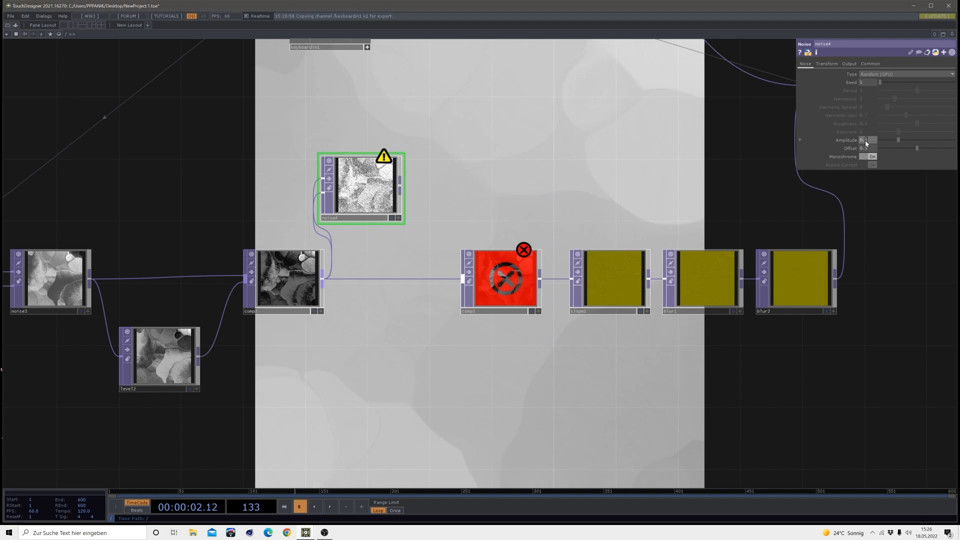
type("0.28")
left_click(872, 149)
type("0.188")
key("Return")
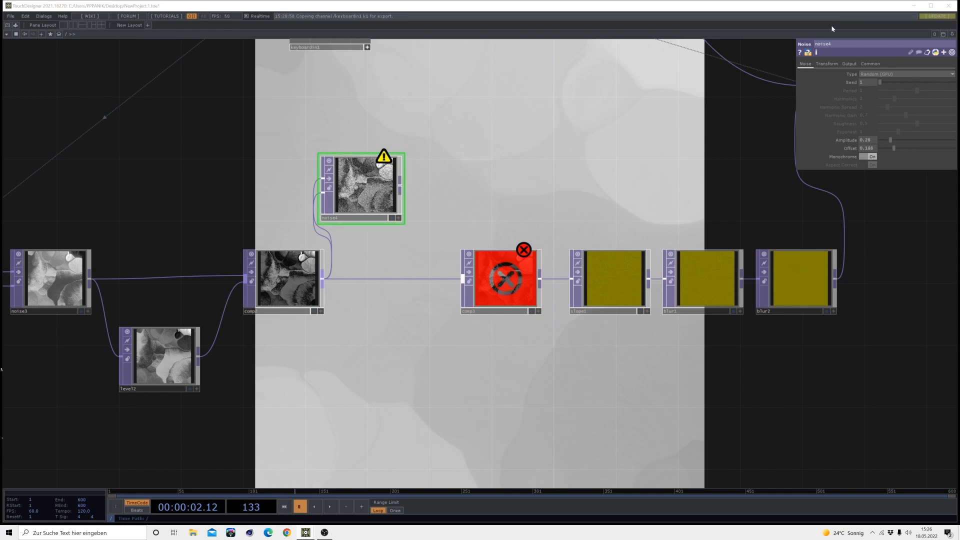
Set noise4's pixel format to 32-bit float (RGBA)
left_click(870, 63)
left_click(872, 156)
left_click(871, 188)
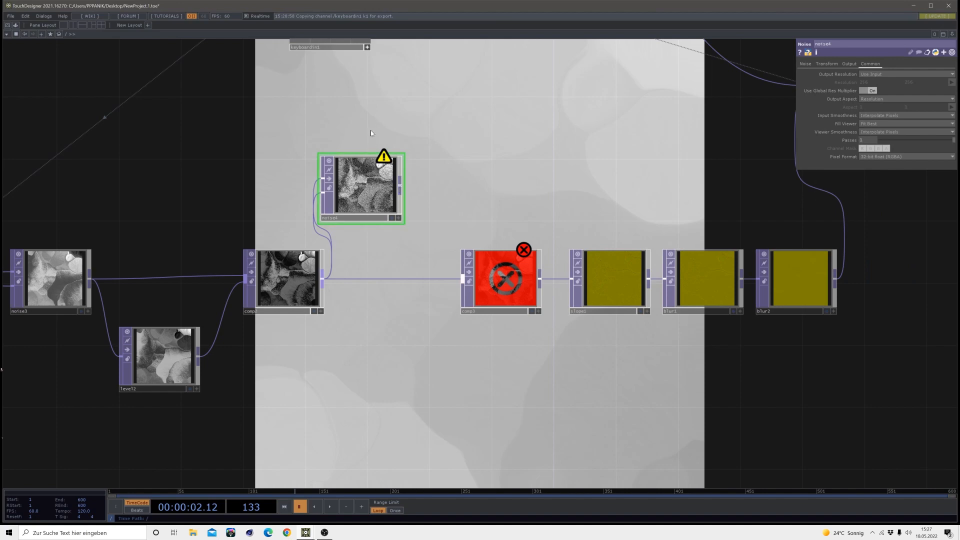
Connect noise4's output to comp3 as its second input and check the chain leading into the displacement
left_click(449, 279)
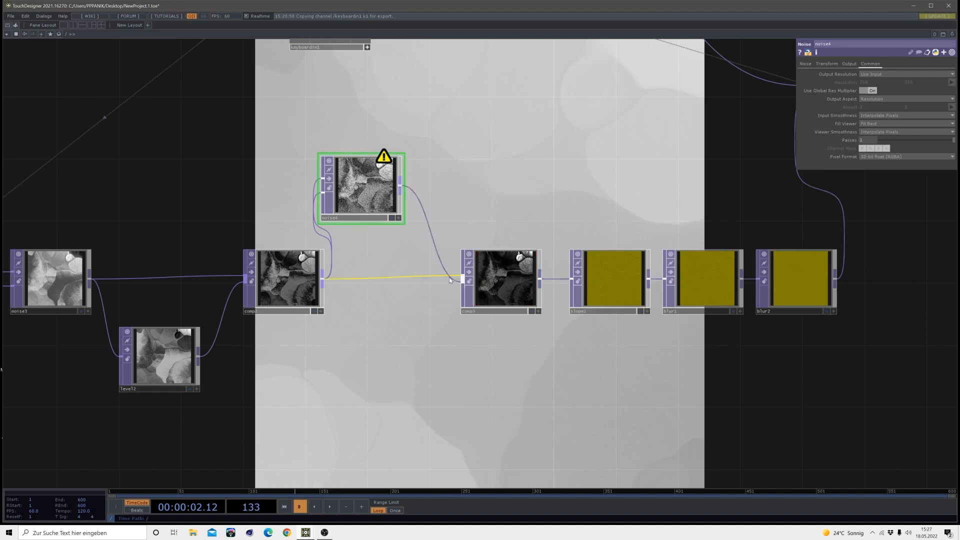
left_click(513, 288)
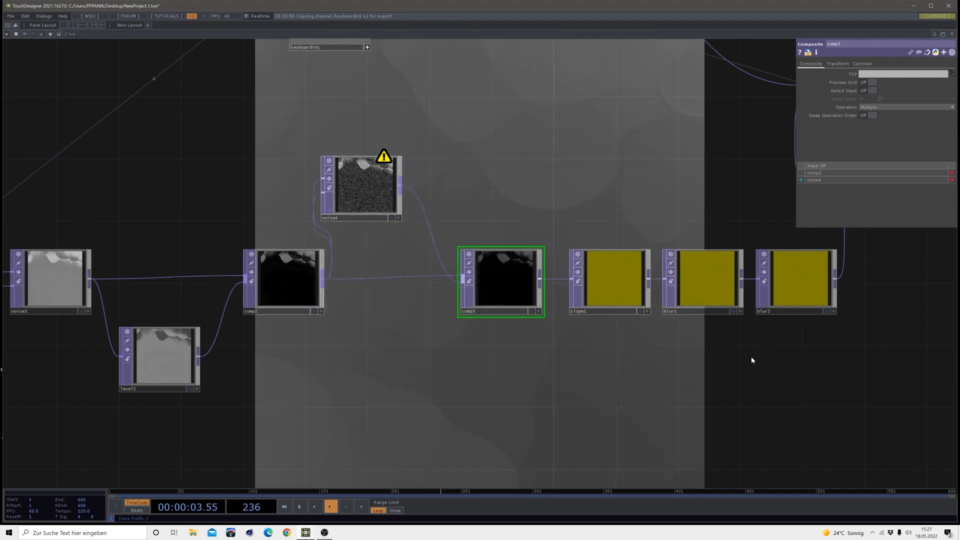
left_click_drag(751, 356, 556, 334)
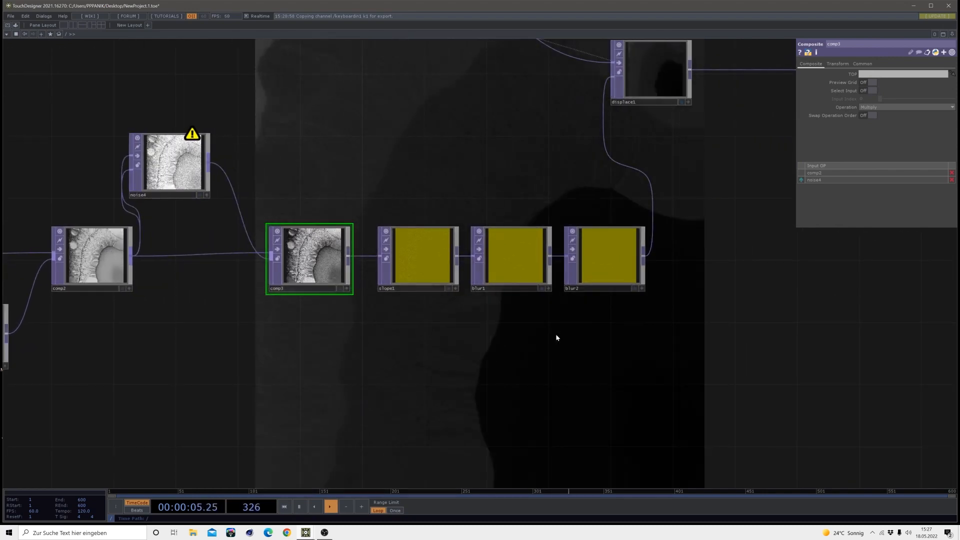
scroll(557, 331, "down", 5)
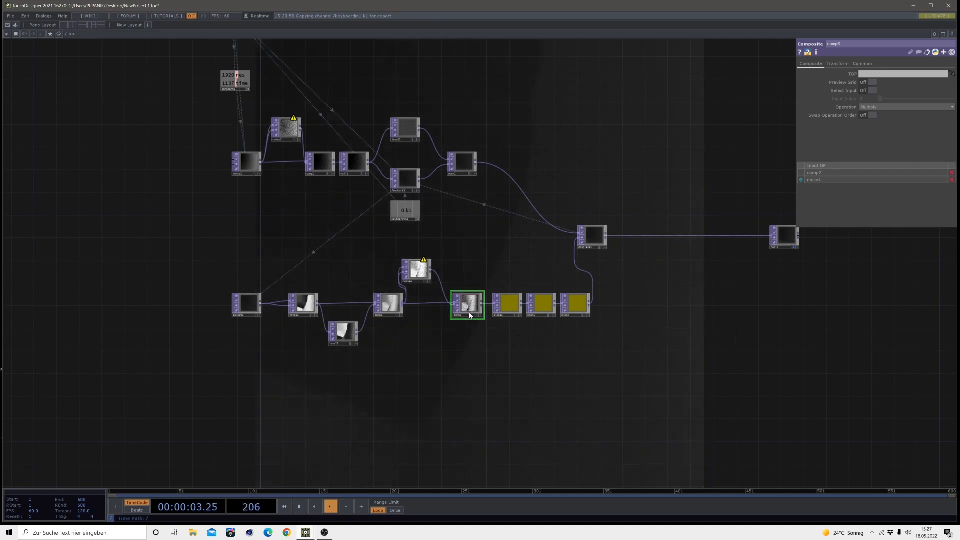
scroll(469, 305, "up", 5)
scroll(471, 306, "up", 2)
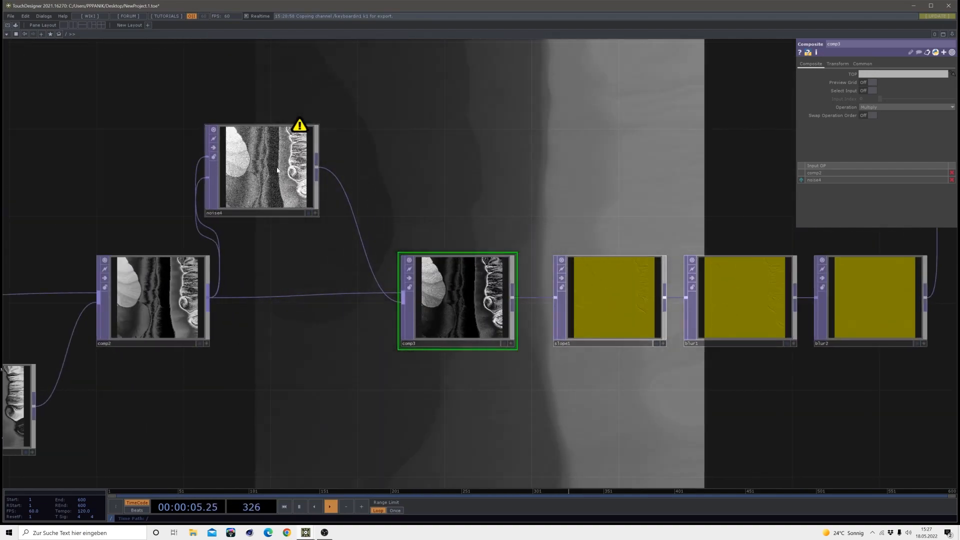
left_click_drag(493, 221, 380, 305)
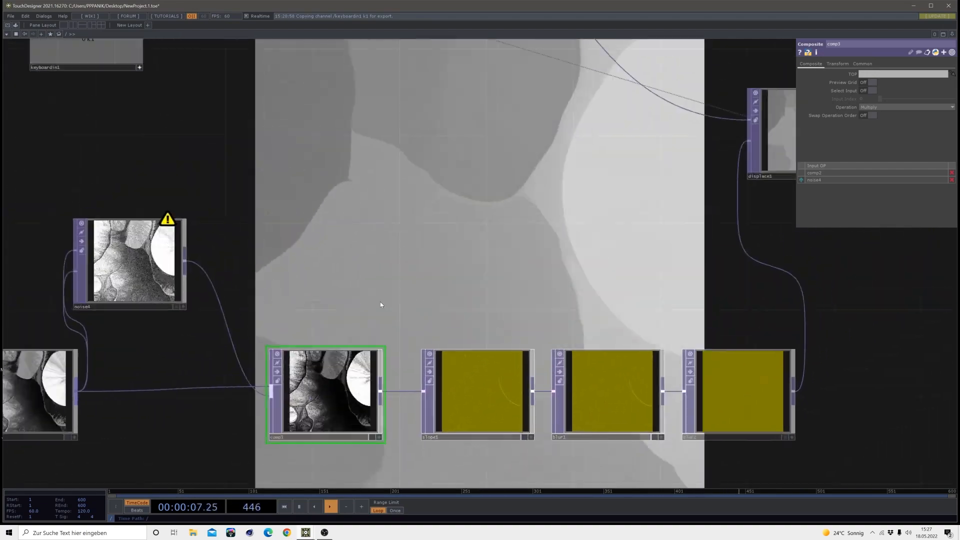
scroll(410, 295, "down", 3)
scroll(410, 295, "down", 2)
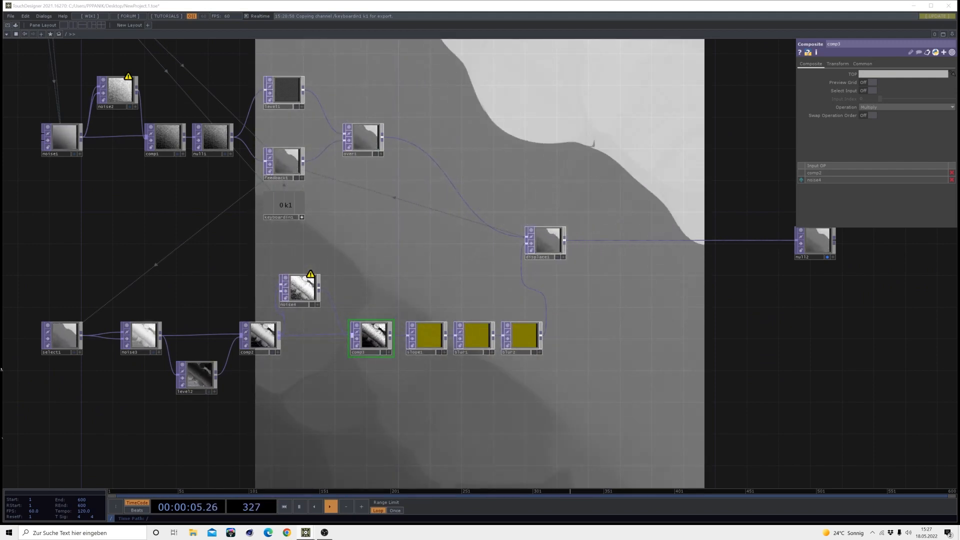
Move displace1 and null2 apart and insert a Composite TOP into the wire between them
left_click_drag(694, 299, 506, 329)
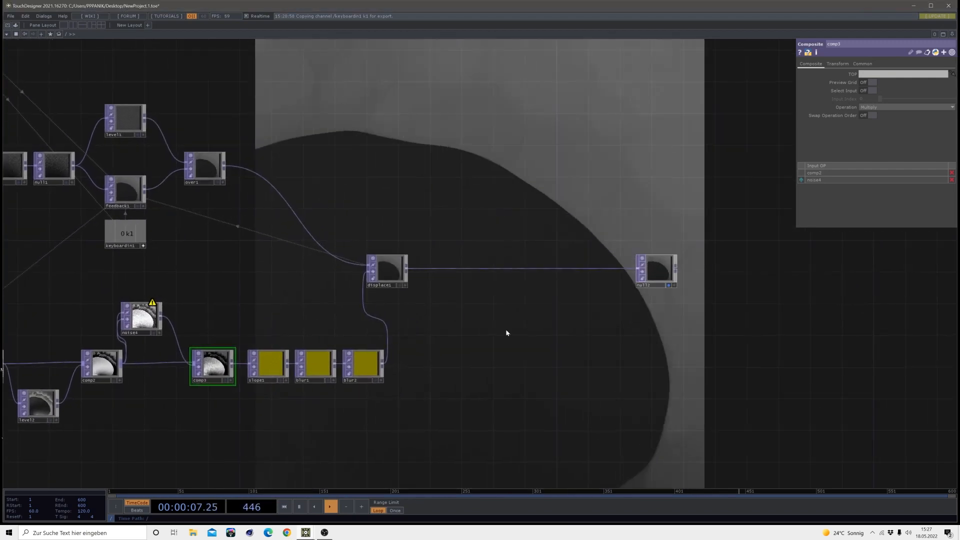
left_click_drag(368, 268, 421, 278)
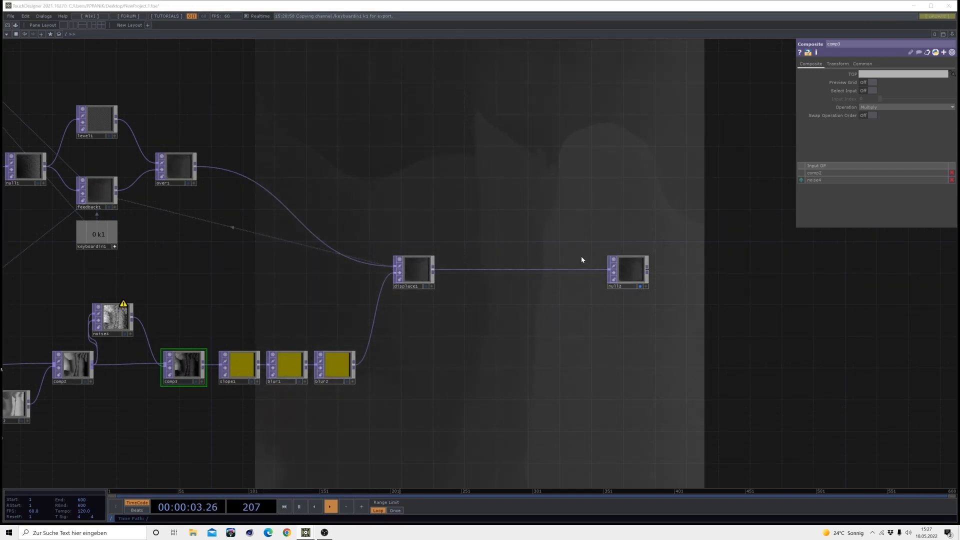
left_click_drag(620, 268, 754, 270)
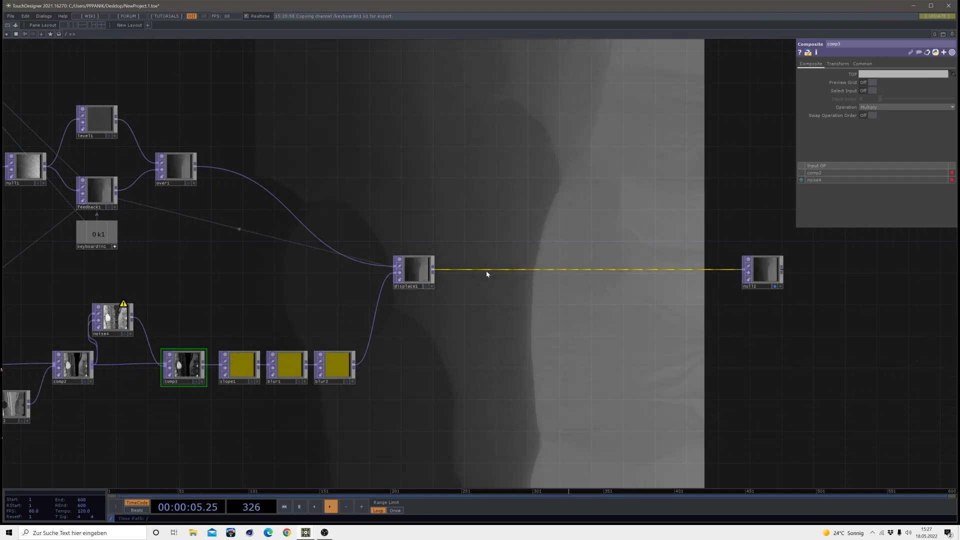
right_click(488, 271)
left_click(500, 274)
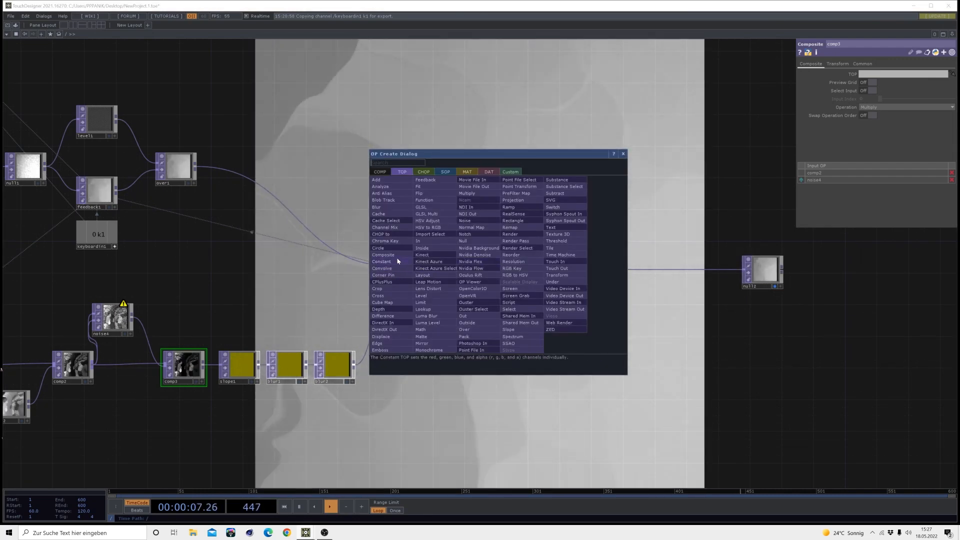
left_click(384, 254)
left_click(530, 271)
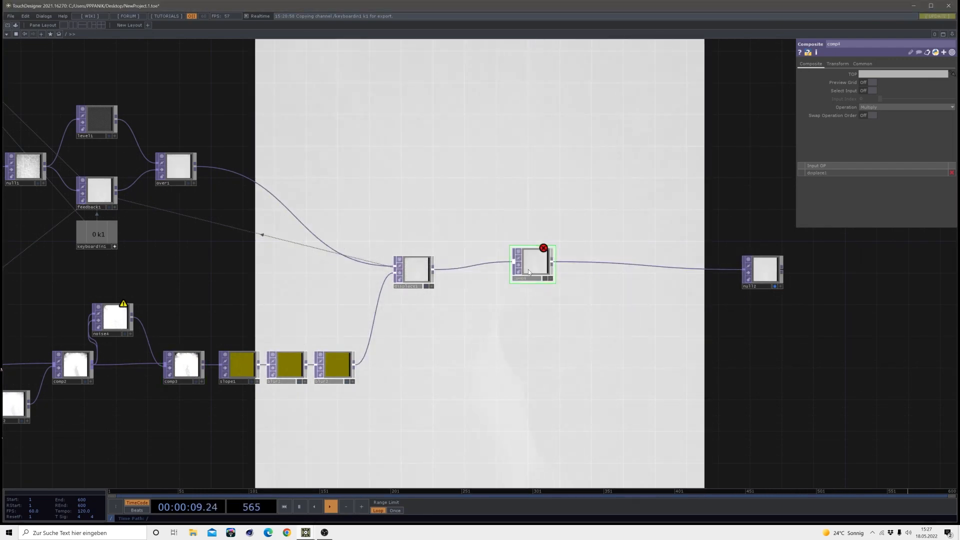
left_click_drag(528, 272, 535, 272)
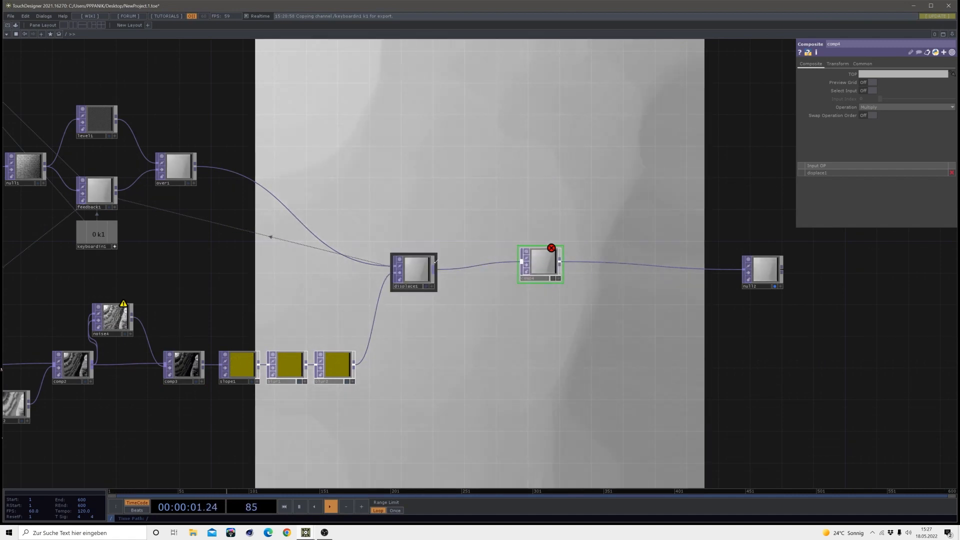
Add a Level TOP above the wire, fed by displace1's output, and set its Invert to 1
left_click(434, 266)
key("Tab")
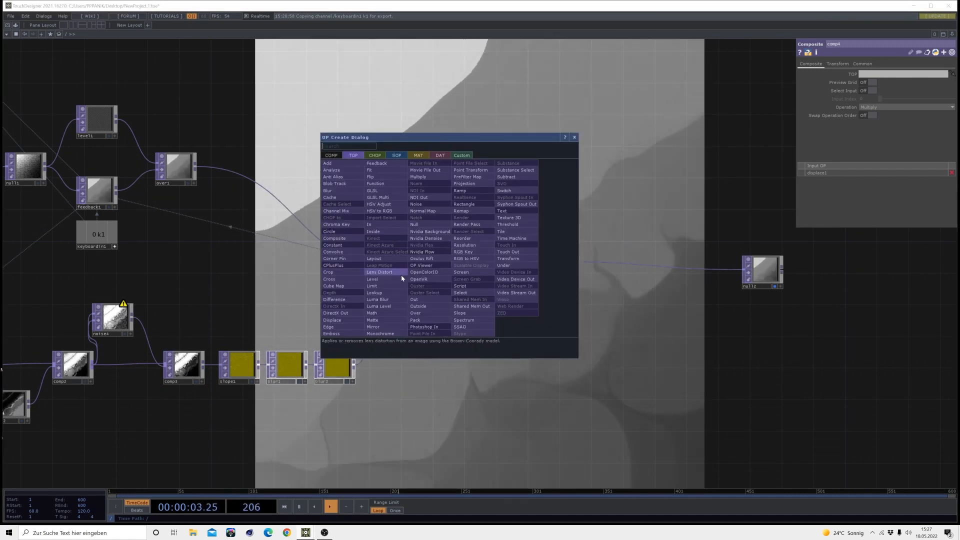
left_click(372, 279)
left_click(454, 228)
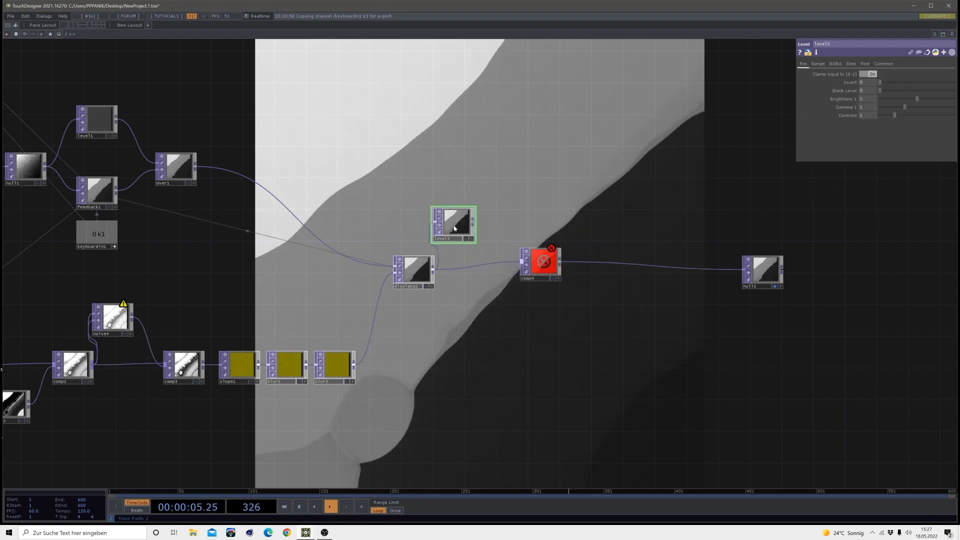
left_click_drag(881, 82, 952, 82)
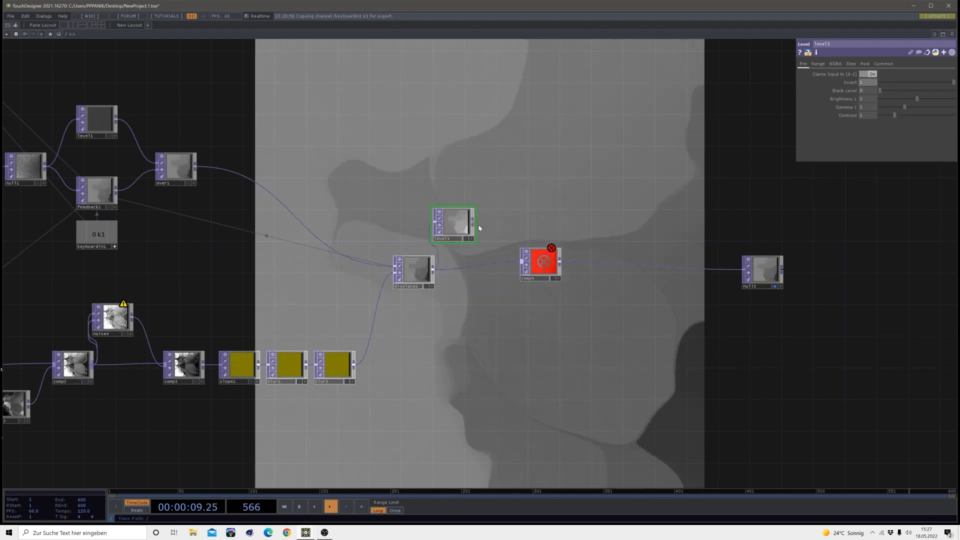
Connect level3's output to comp4 and set comp4's Operation to Difference
left_click_drag(473, 224, 520, 265)
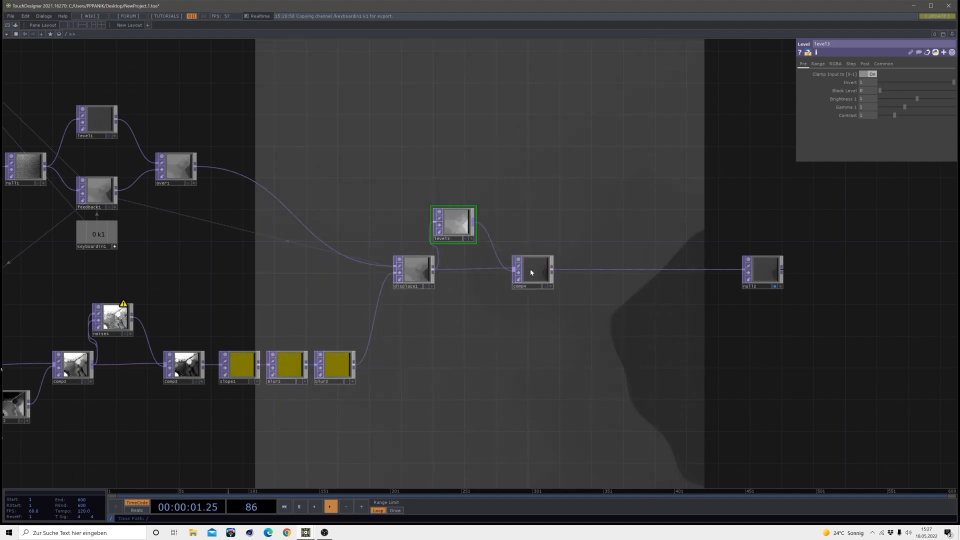
left_click(531, 271)
left_click(882, 106)
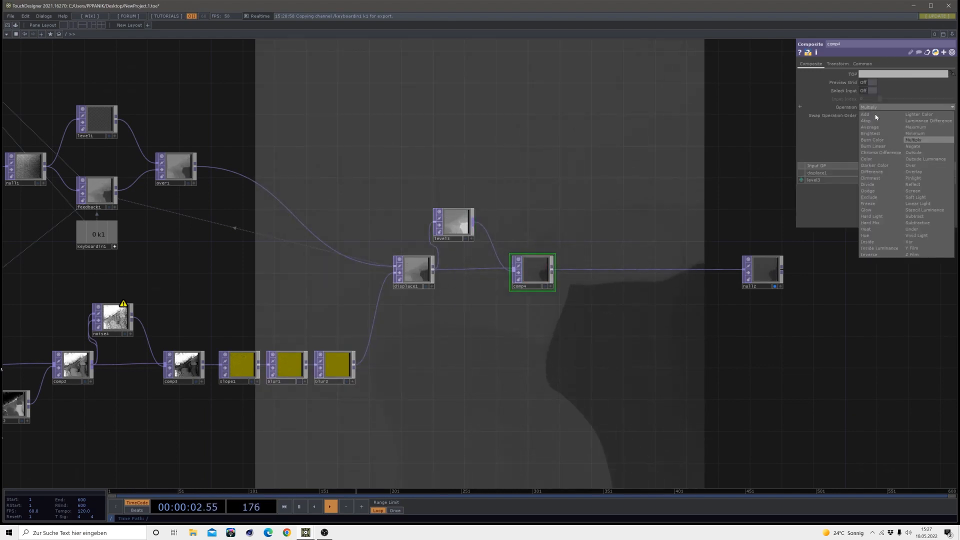
left_click(883, 172)
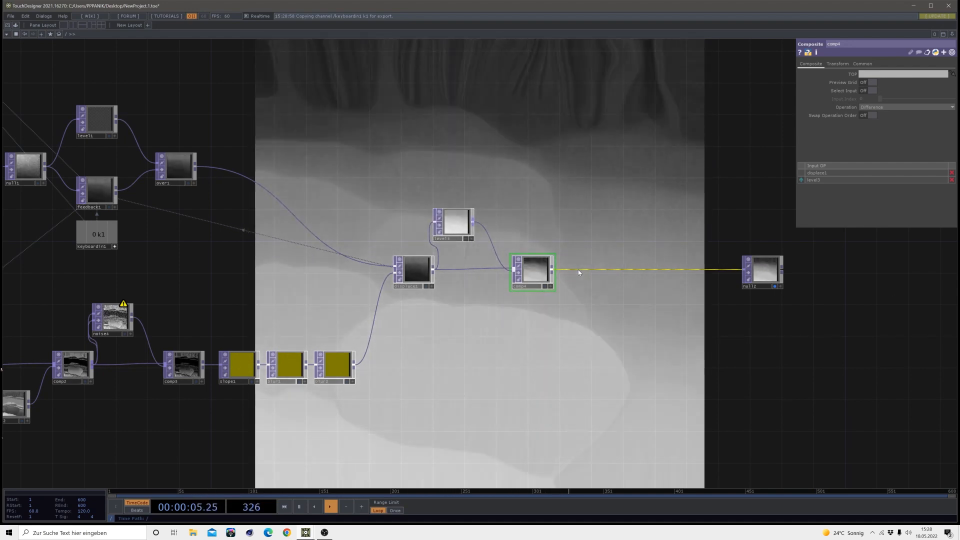
Insert a Null TOP into the wire between comp4 and null2 and space the nodes out along the chain
right_click(580, 269)
left_click(586, 267)
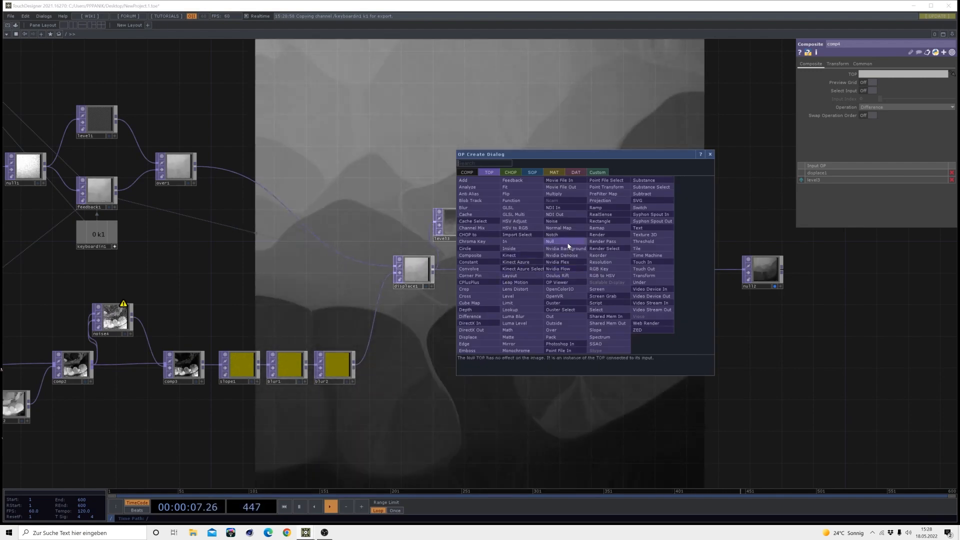
left_click(568, 246)
left_click(589, 268)
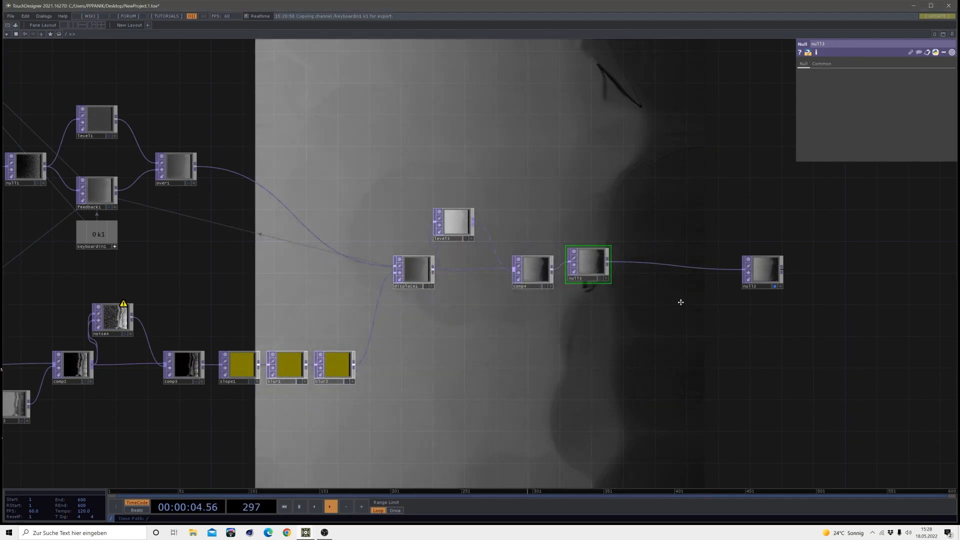
left_click_drag(679, 302, 575, 317)
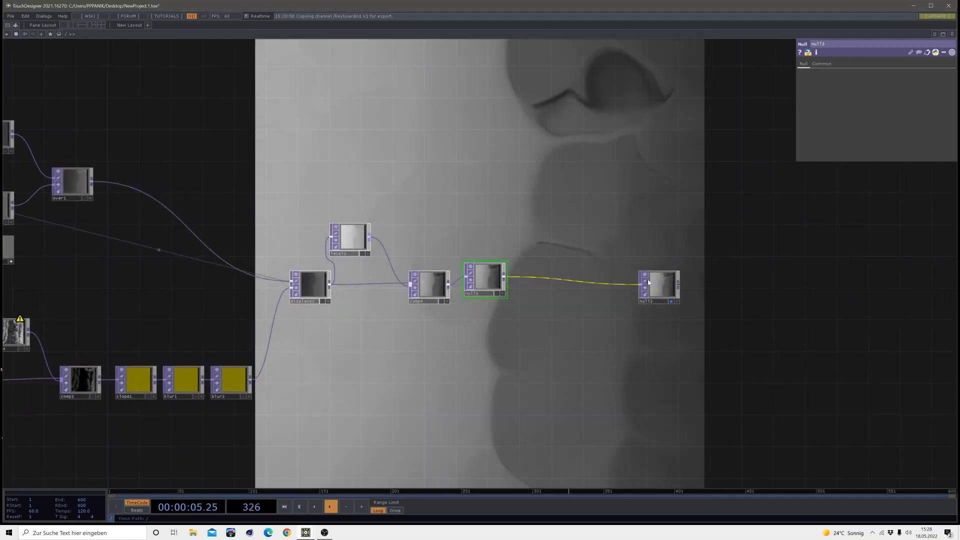
left_click_drag(660, 285, 811, 285)
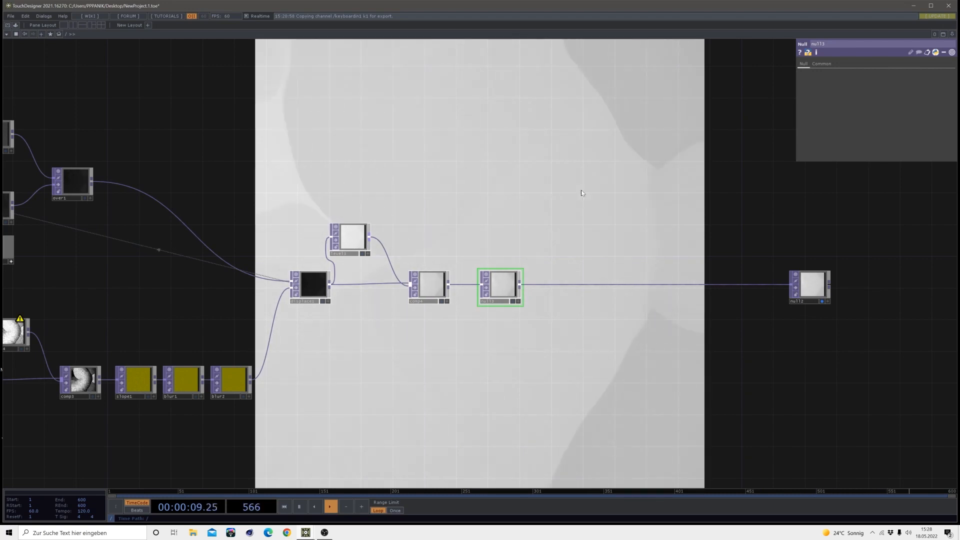
left_click_drag(519, 363, 381, 356)
left_click_drag(685, 282, 725, 281)
left_click_drag(363, 279, 386, 280)
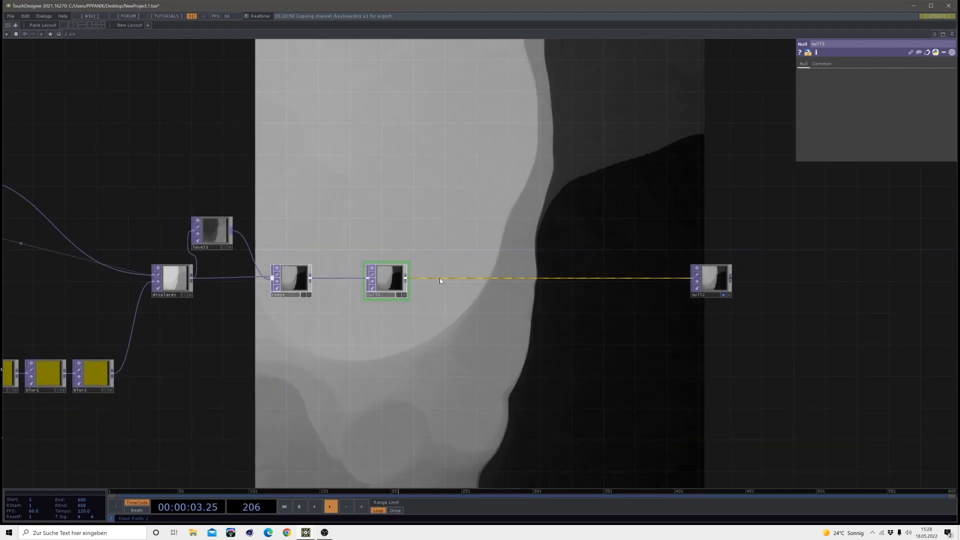
Insert a Noise TOP between null3 and null2, with null3's output feeding both of its inputs
right_click(440, 279)
left_click(454, 272)
left_click(420, 232)
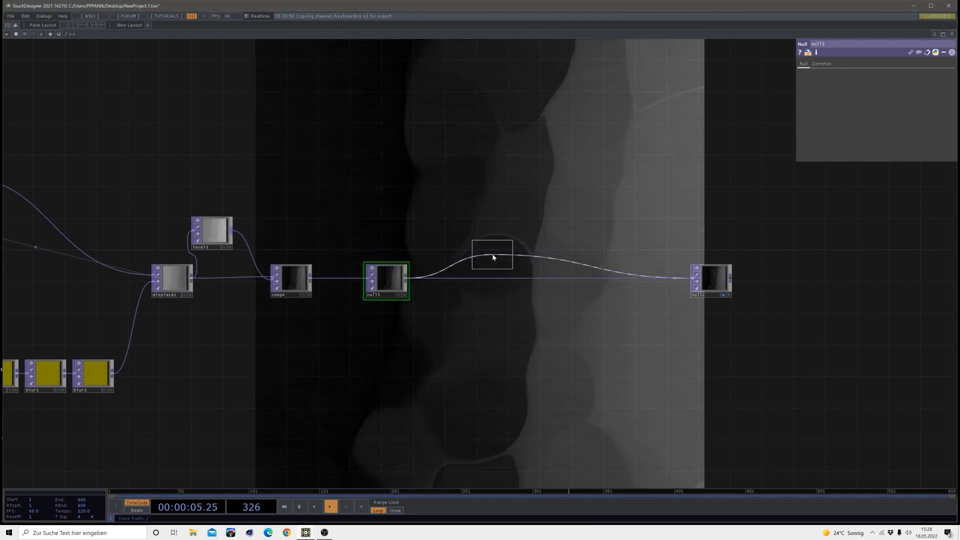
left_click(493, 257)
left_click_drag(402, 278, 332, 270)
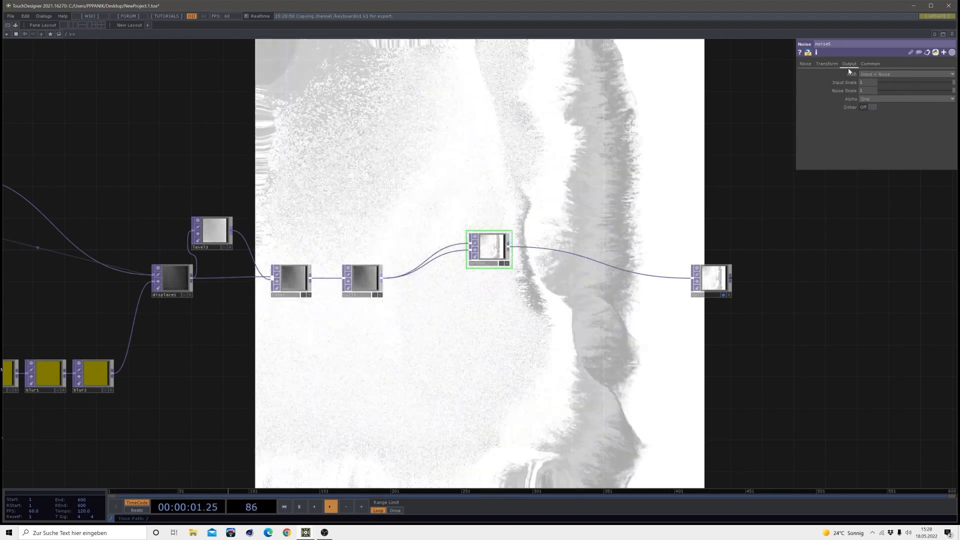
Set noise5's RGB output to Noise and its pixel format to 32-bit float (RGBA)
left_click(863, 74)
left_click(865, 80)
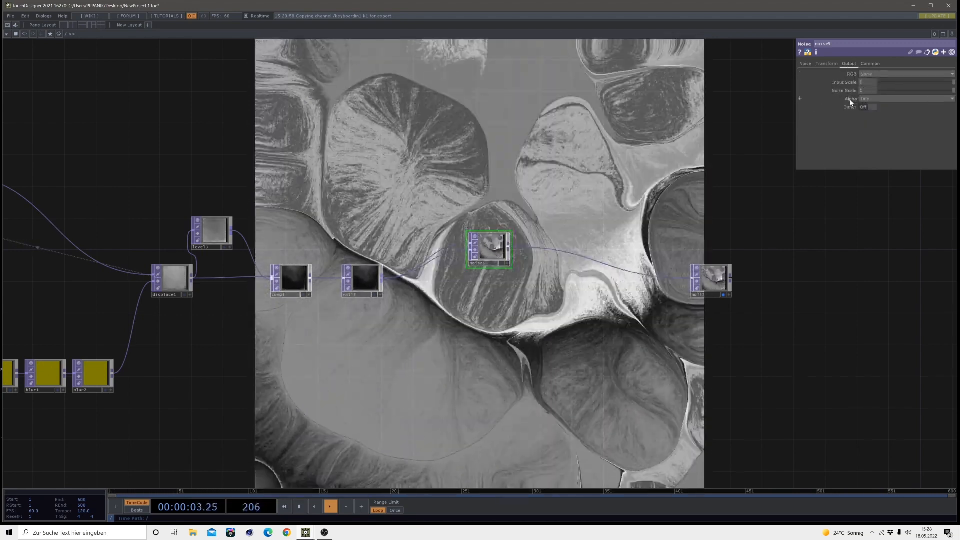
left_click(805, 64)
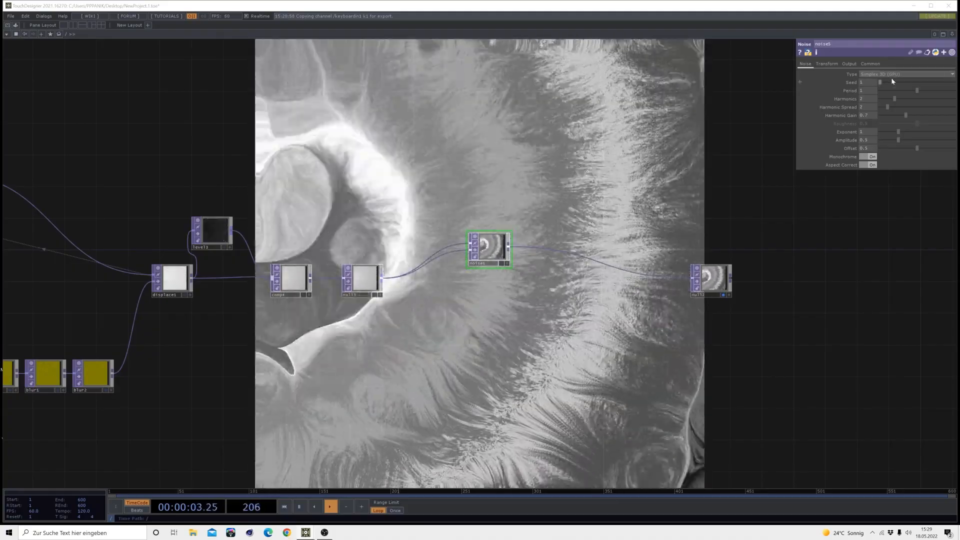
left_click(870, 63)
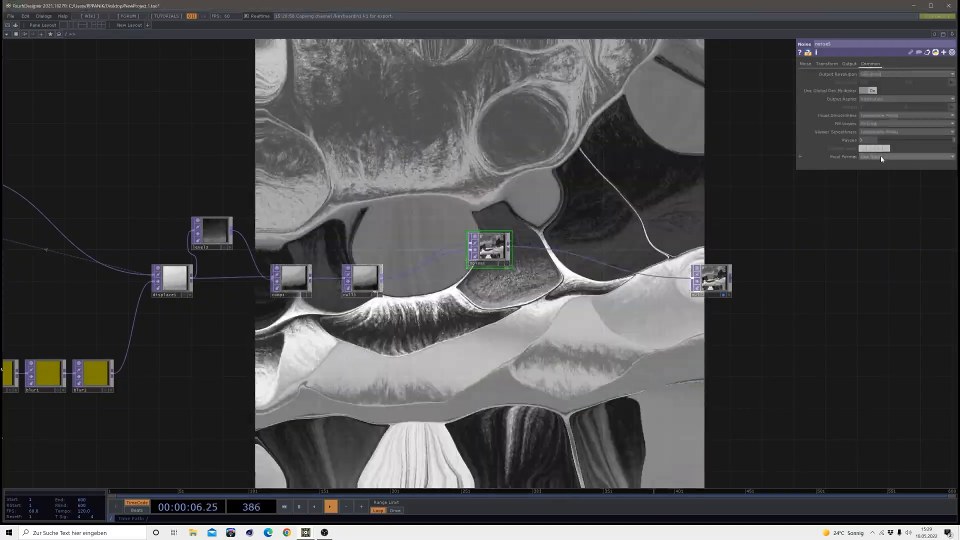
left_click(881, 157)
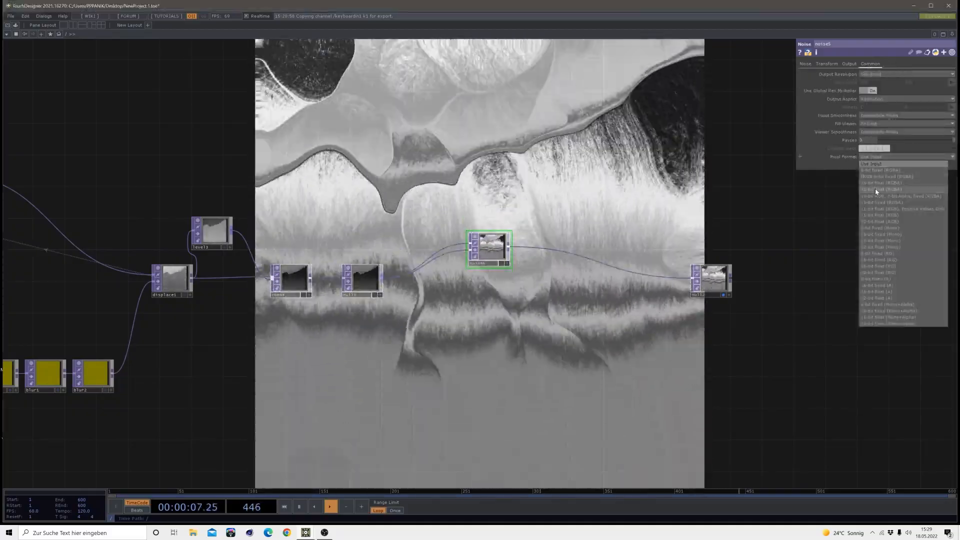
left_click(876, 190)
Try different Harmonics and Period values on noise5 and undo the Period change
left_click(804, 64)
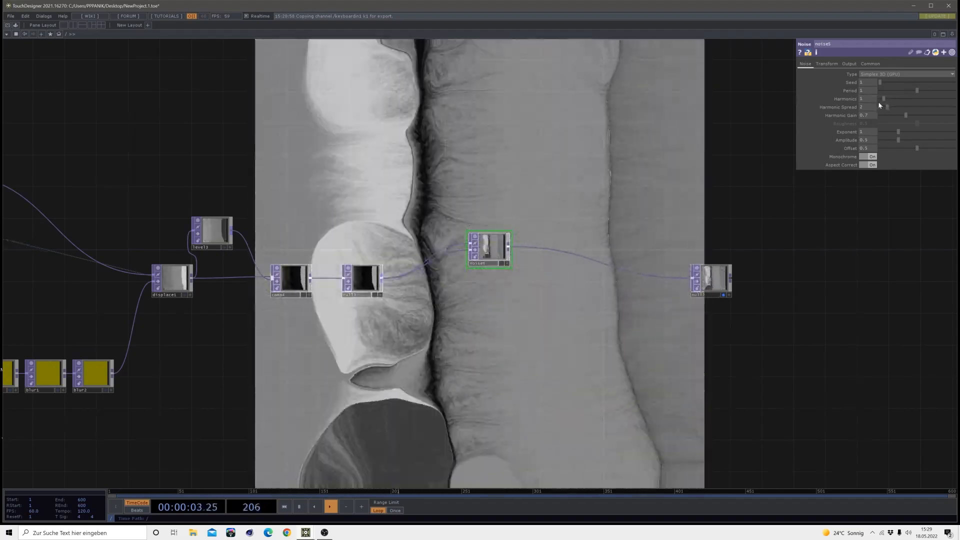
left_click_drag(879, 103, 889, 103)
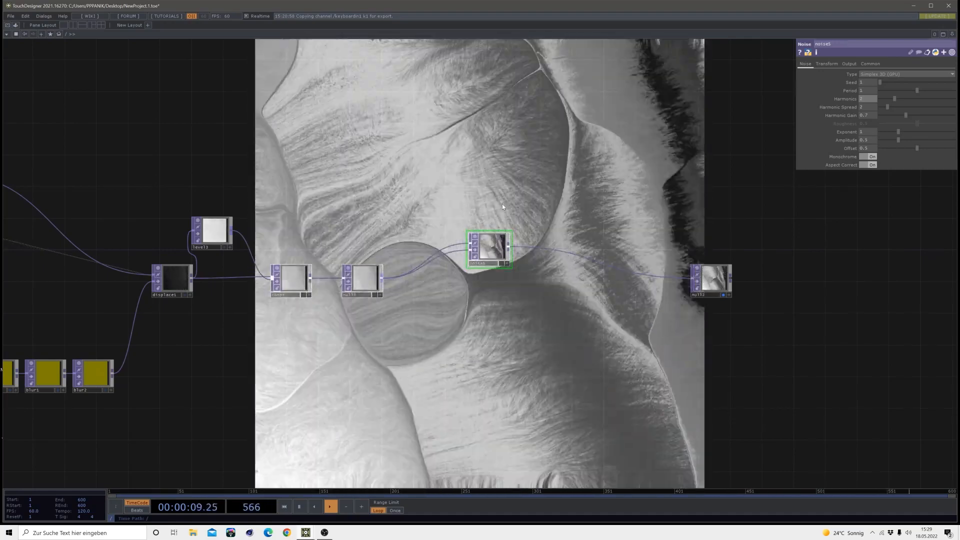
mouse_move(916, 90)
left_mouse_down()
mouse_move(954, 93)
mouse_move(920, 94)
left_mouse_up()
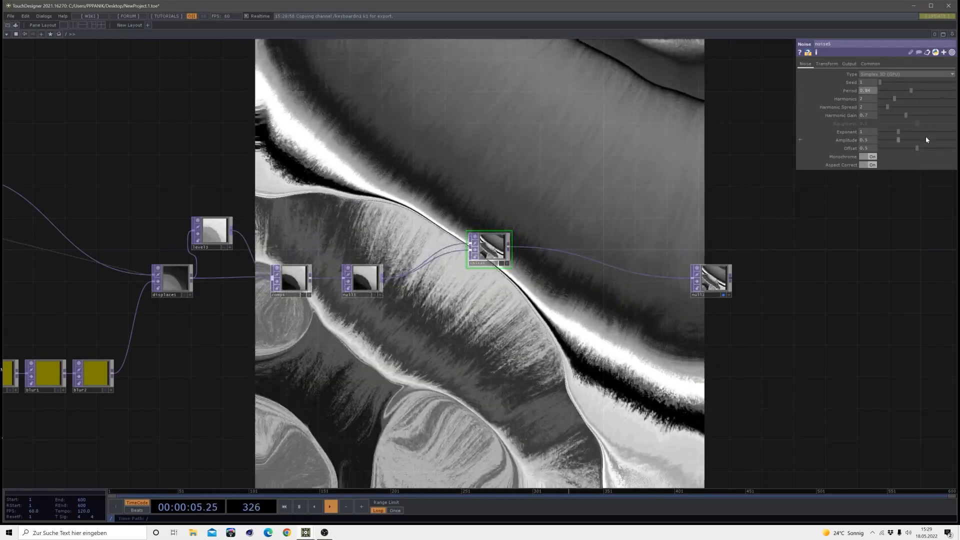
key("ctrl+z")
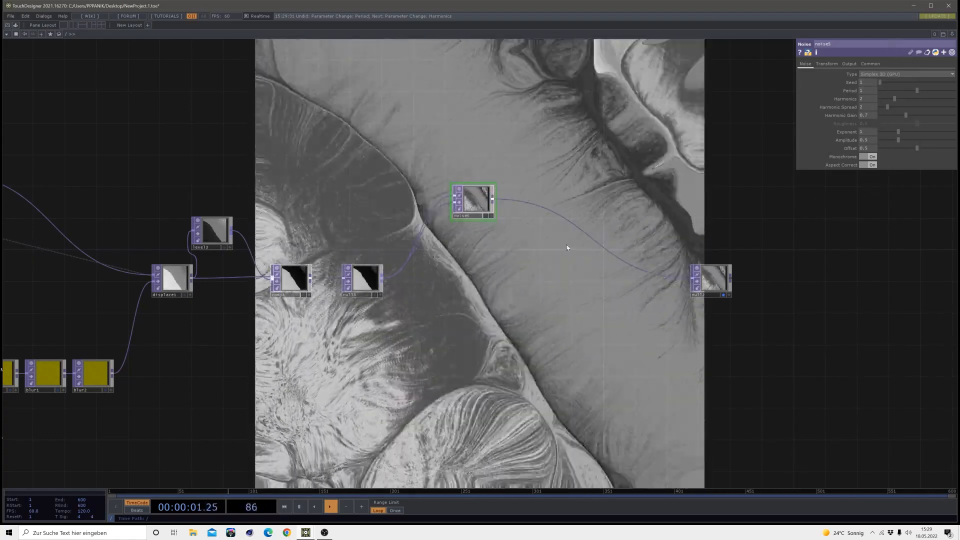
Place a copy of noise5 below the original, with null3 feeding both of the copy's inputs
key("ctrl+c")
key("ctrl+v")
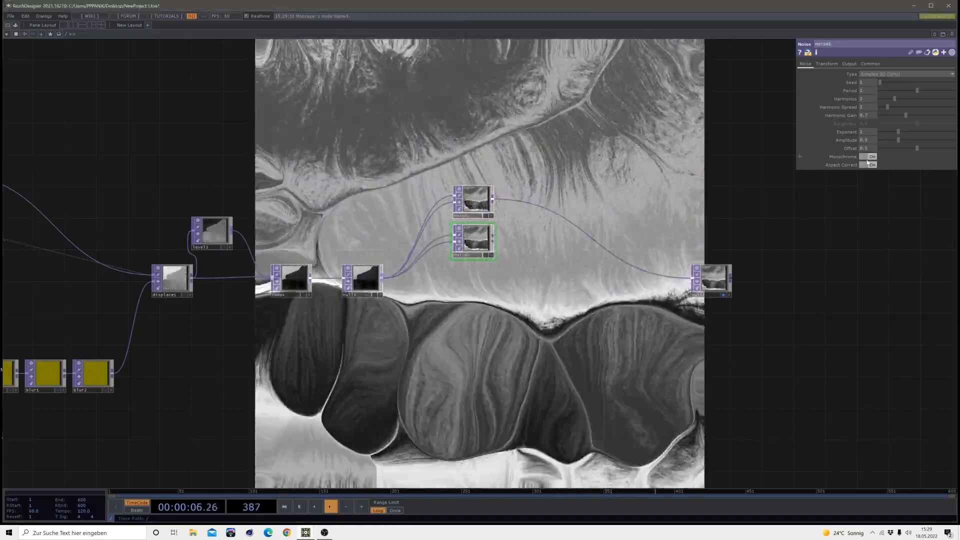
Turn off Monochrome on noise6, the lower Noise TOP fed by null3
left_click(867, 156)
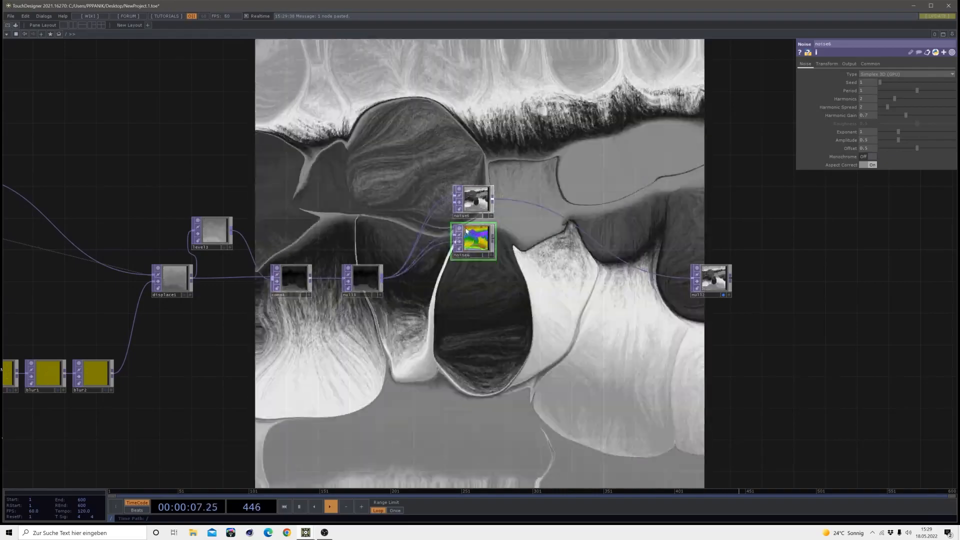
scroll(476, 148, "up", 5)
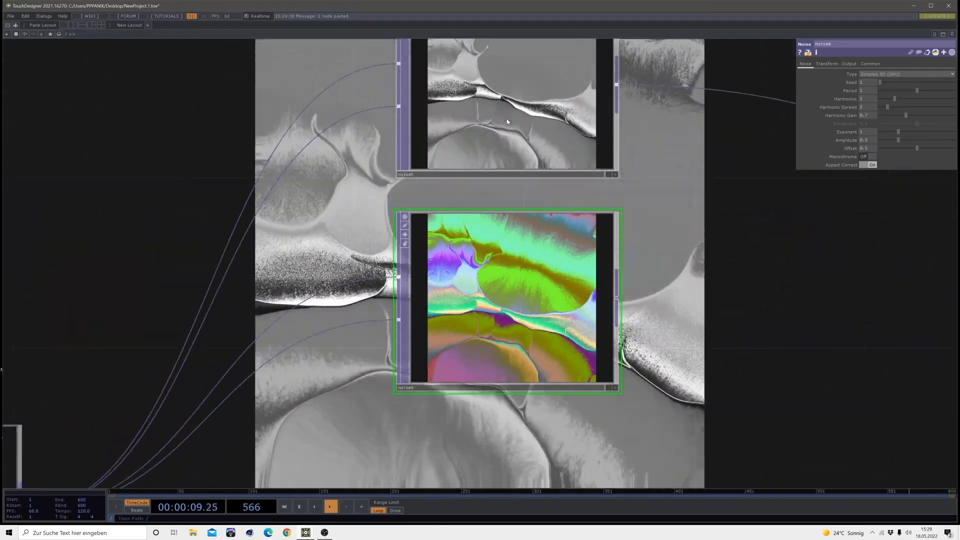
scroll(505, 315, "down", 5)
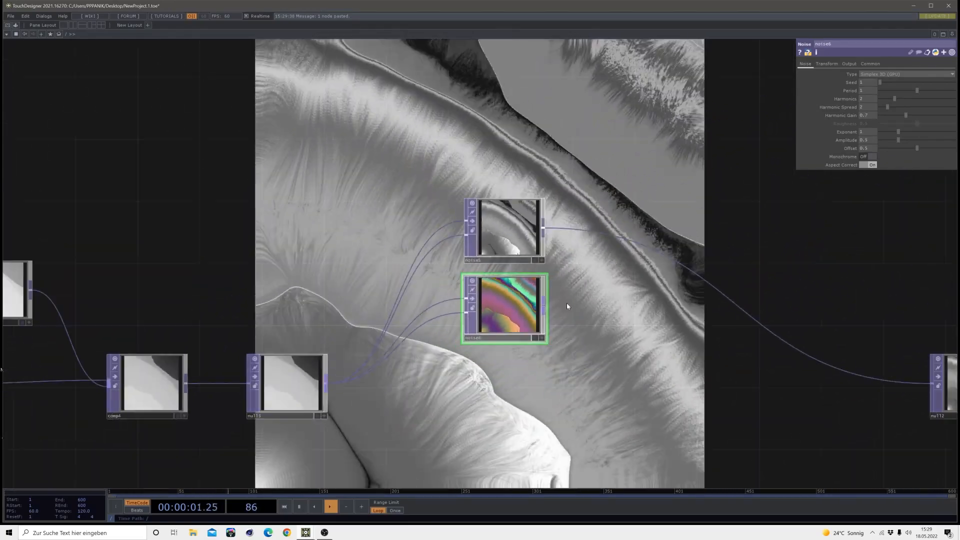
Insert a Composite TOP between noise5 and null2 and connect noise6 as its second input
right_click(590, 264)
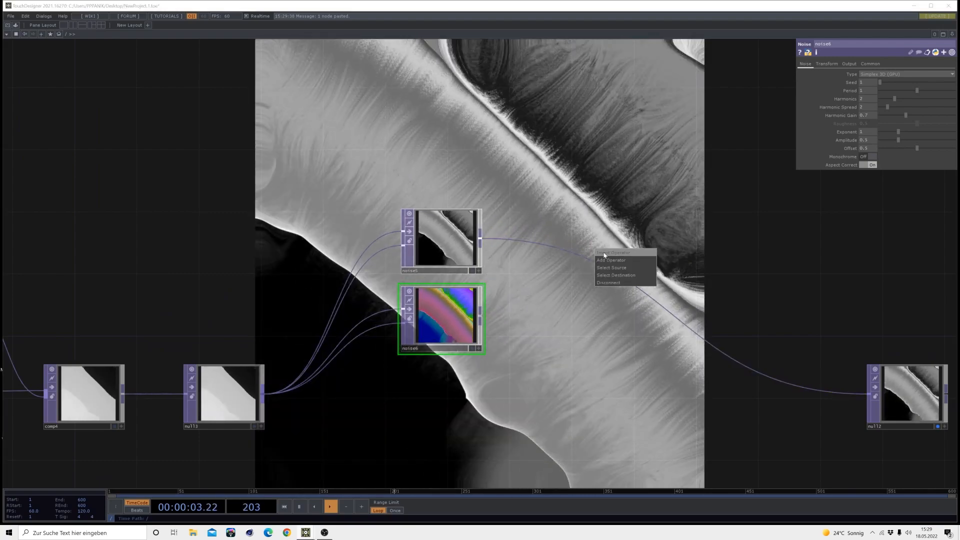
left_click(609, 258)
left_click(489, 245)
left_click(580, 288)
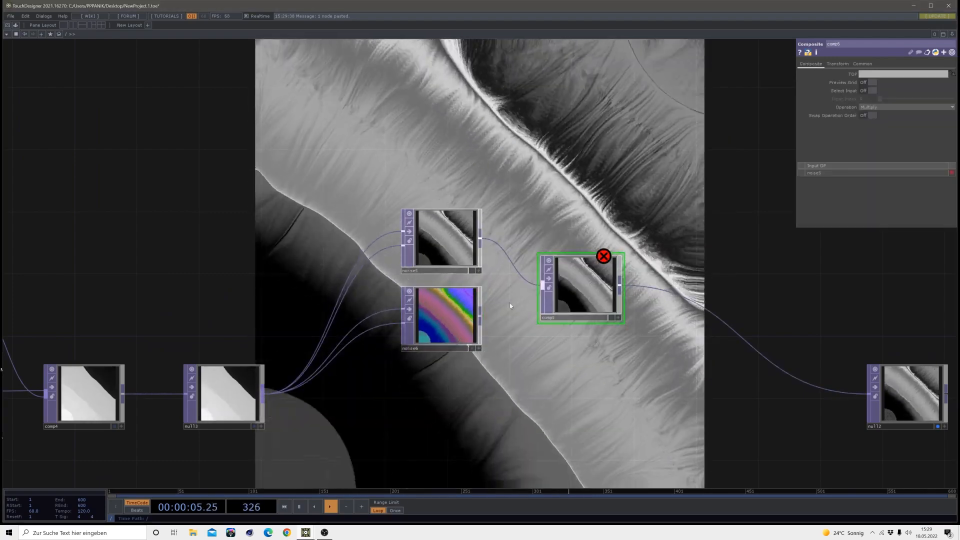
left_click(541, 287)
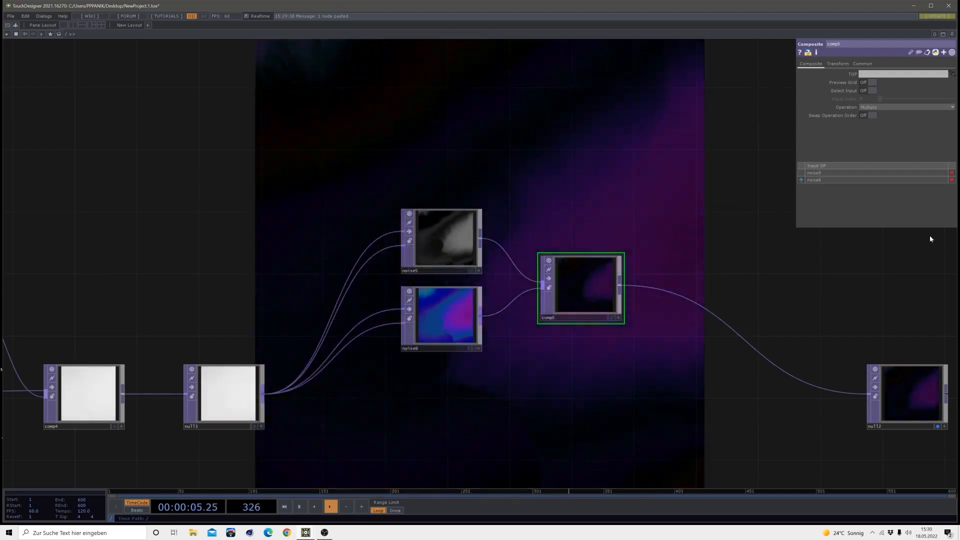
Move null2 farther from comp5 and insert an Edge TOP between them
left_click_drag(672, 356, 374, 287)
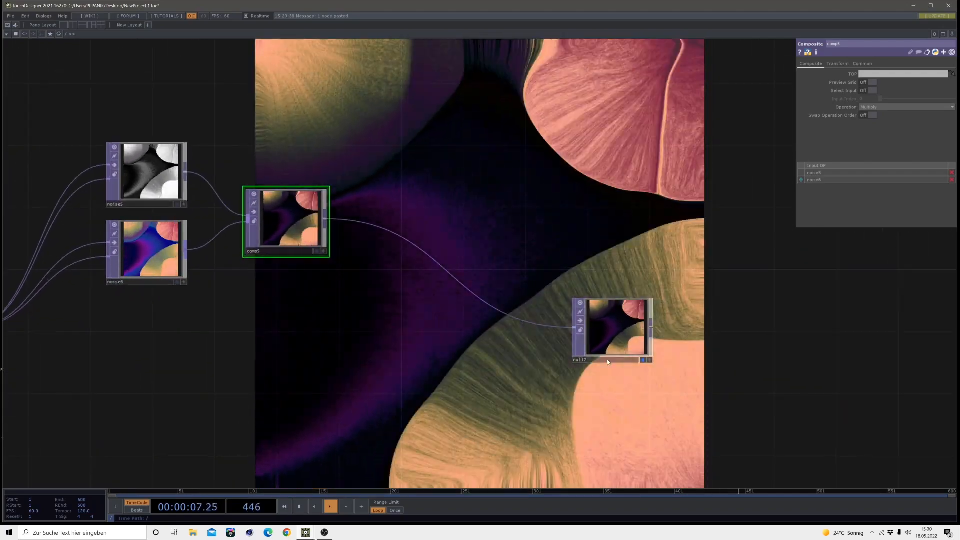
left_click_drag(611, 324, 718, 231)
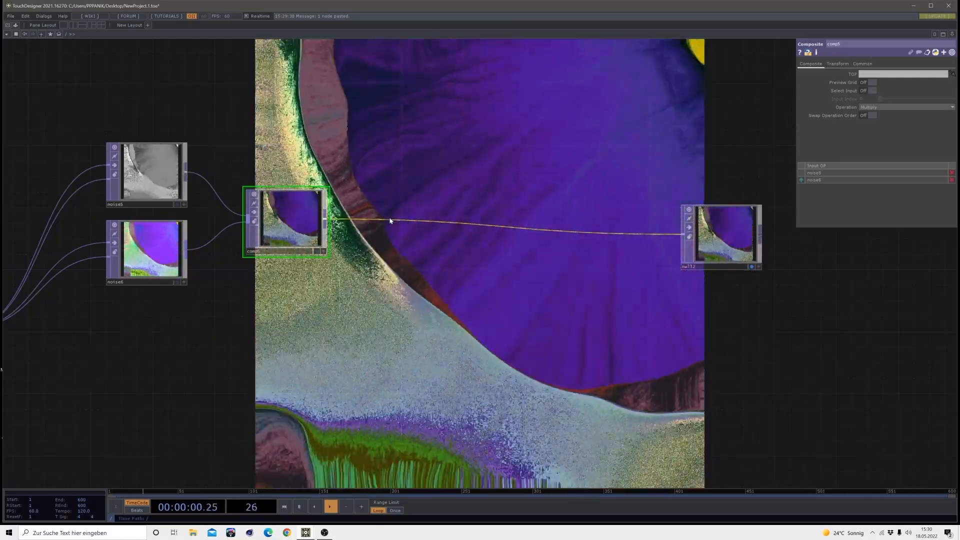
right_click(389, 221)
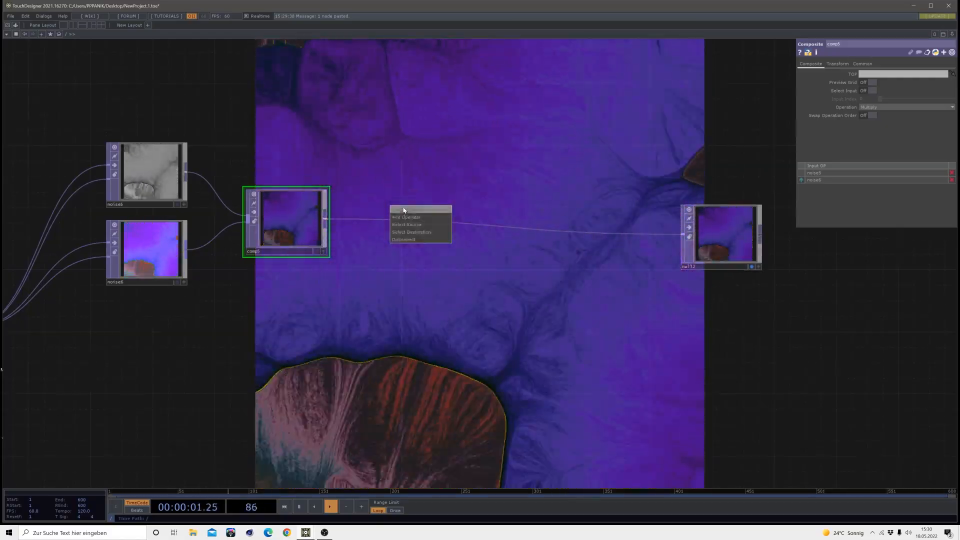
left_click(403, 210)
left_click(310, 289)
left_click(407, 235)
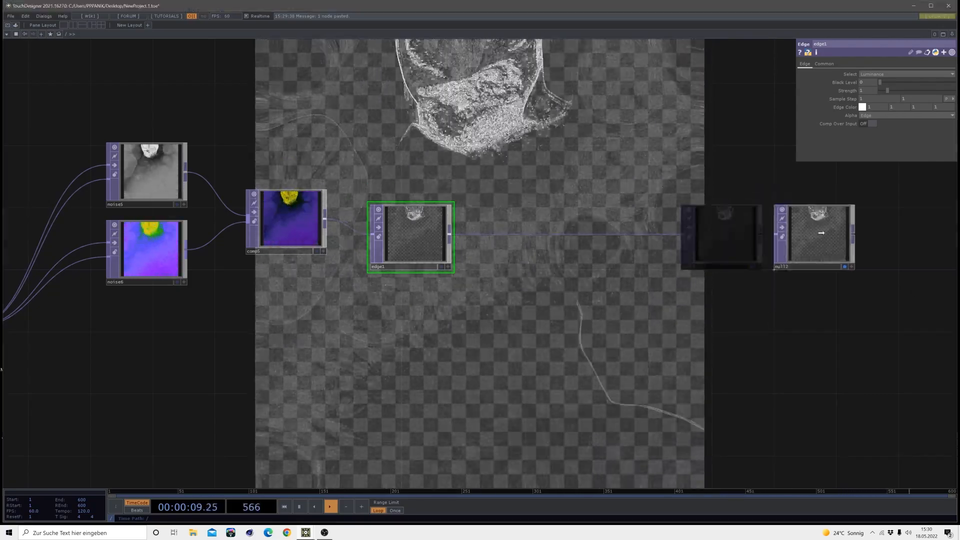
Move null2 farther along the chain and insert a Blur TOP between edge1 and null2
left_click_drag(821, 232, 868, 232)
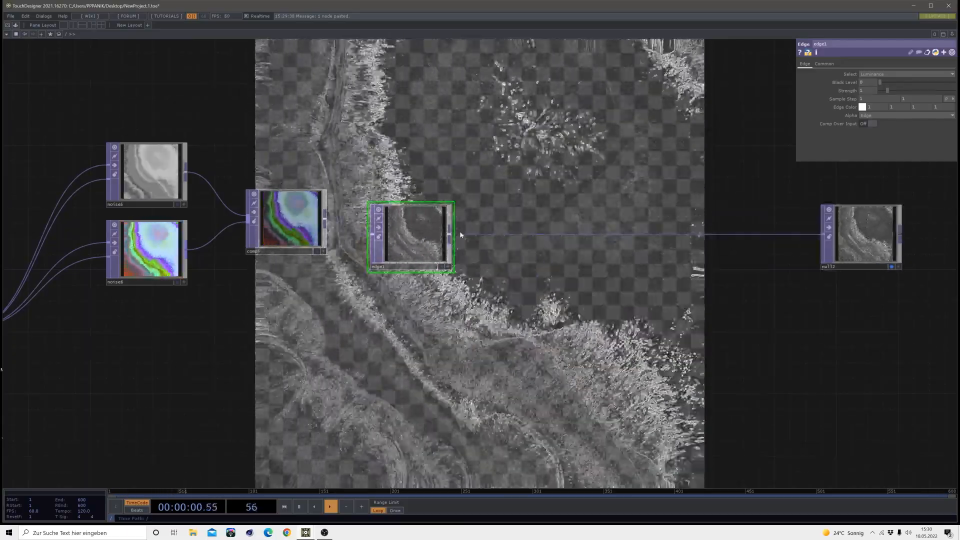
right_click(470, 226)
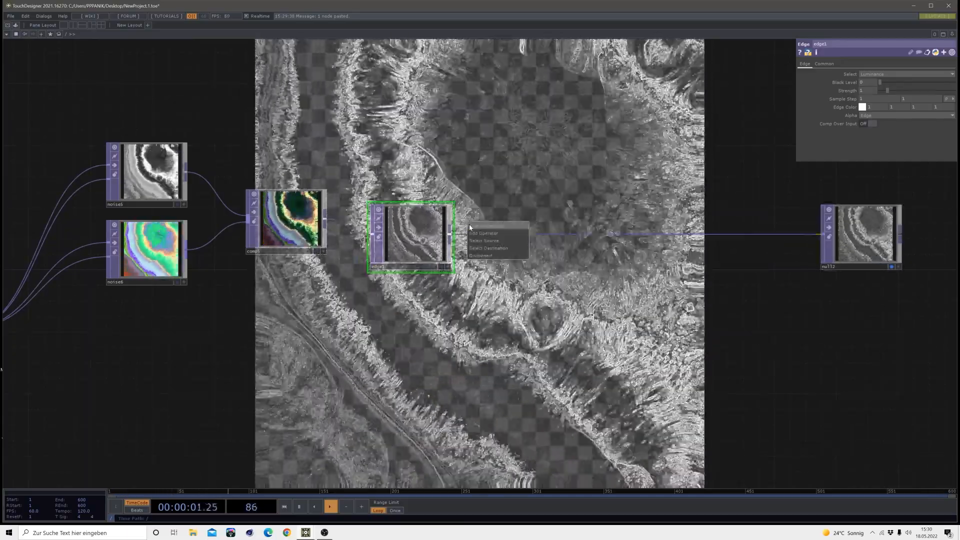
left_click(469, 227)
left_click(344, 181)
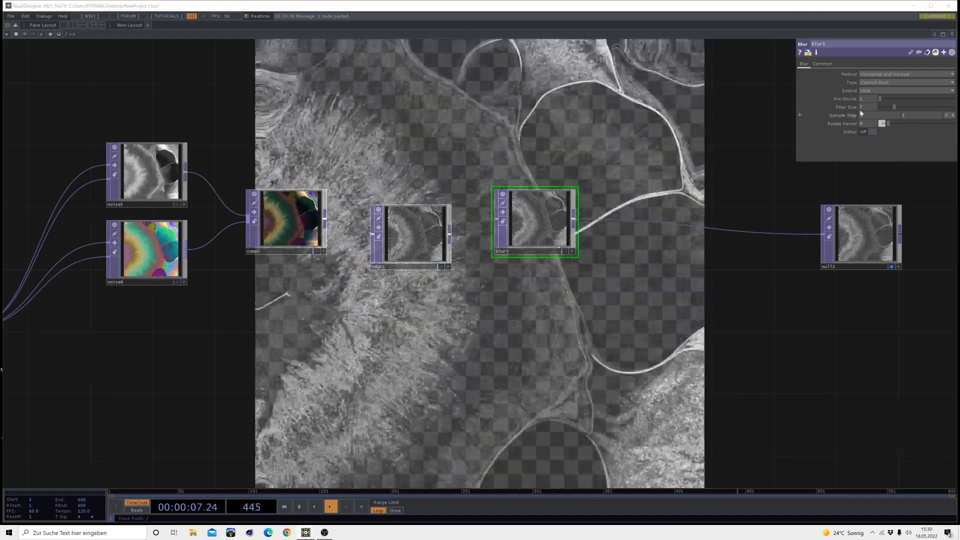
Set blur3's Filter Size to 32
left_click_drag(894, 108, 953, 107)
left_click(867, 107)
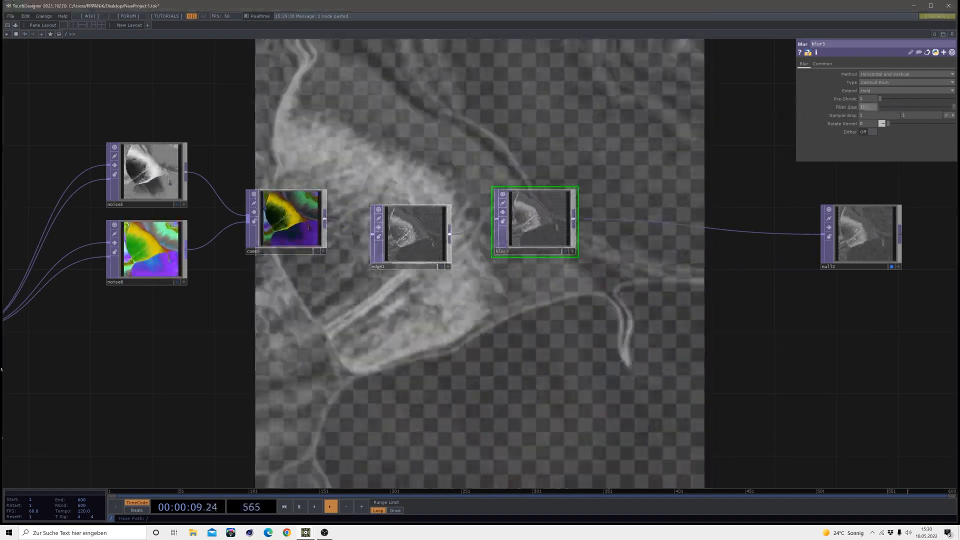
type("12")
key("Return")
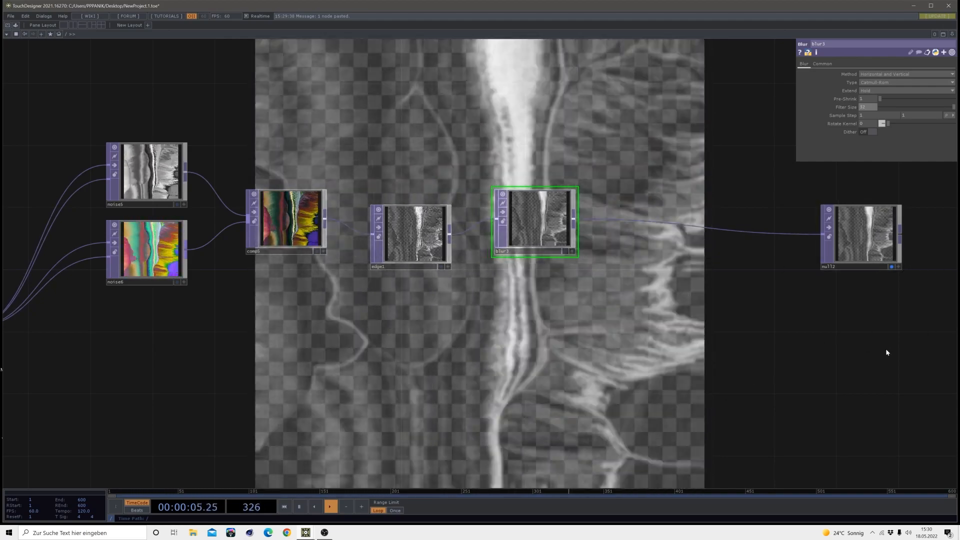
Move null2 well away from blur3 and insert a Null TOP directly after blur3
left_click_drag(886, 350, 753, 337)
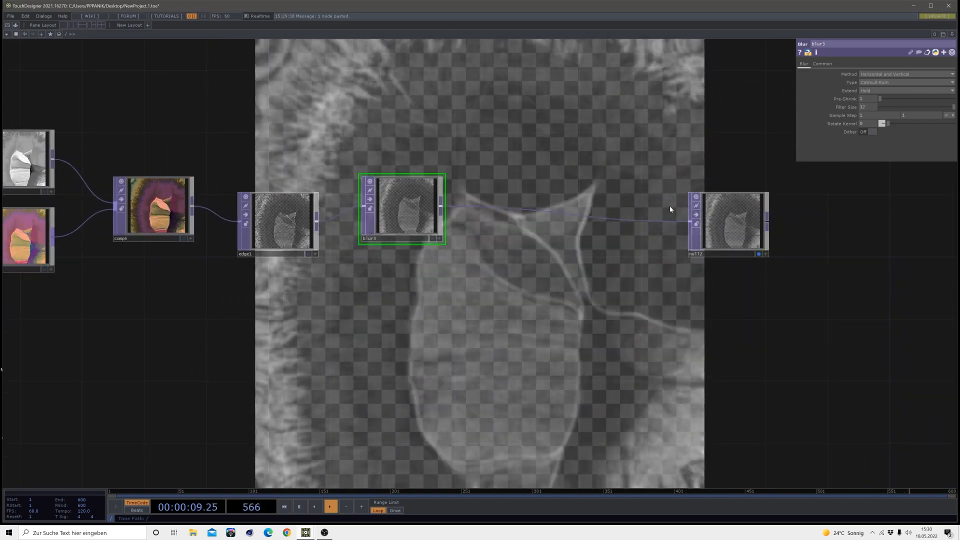
left_click_drag(635, 342, 531, 357)
scroll(523, 352, "down", 5)
left_click_drag(553, 312, 700, 306)
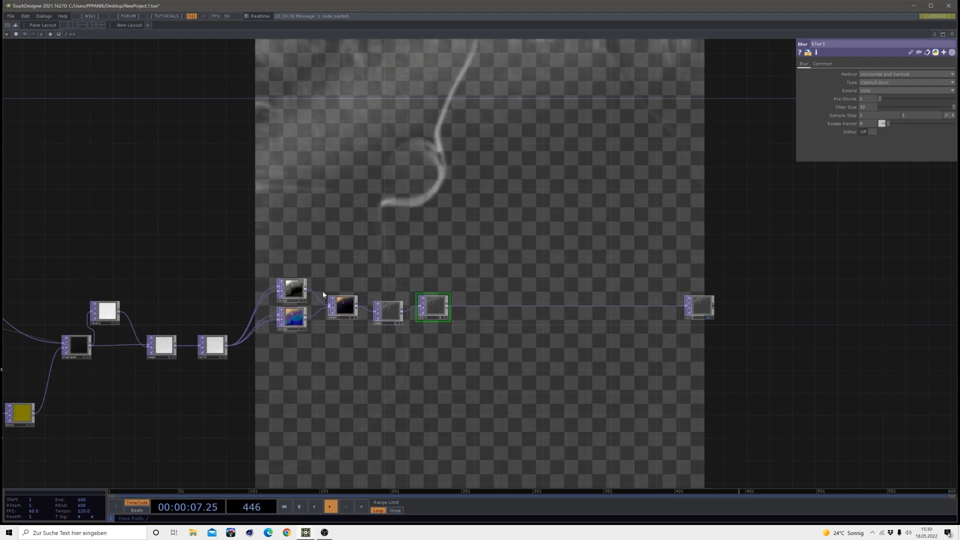
scroll(435, 334, "up", 2)
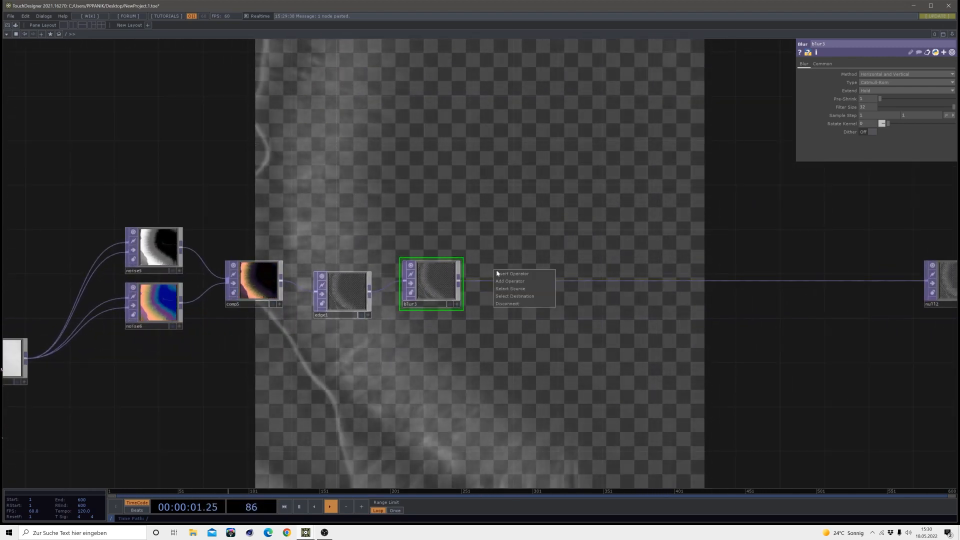
left_click(461, 267)
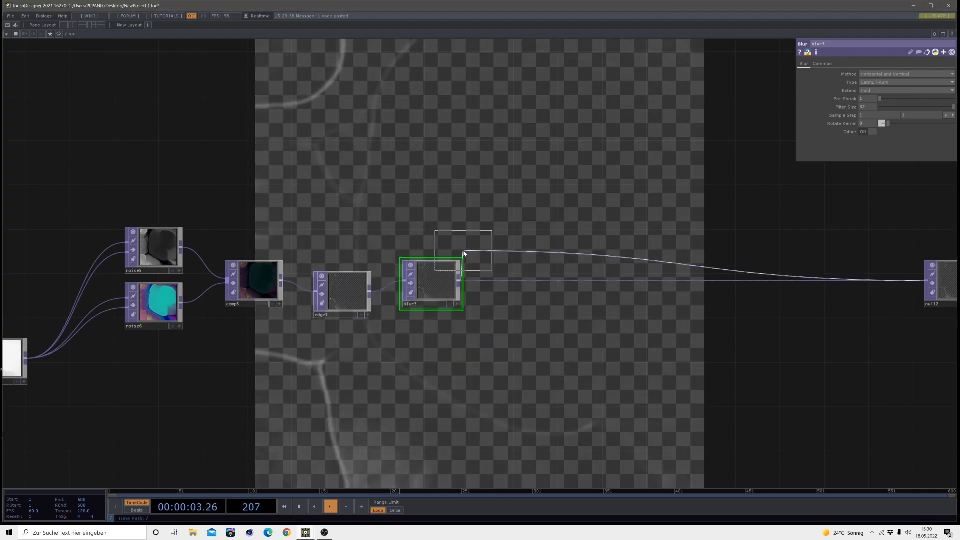
left_click(524, 288)
left_click_drag(476, 347, 465, 350)
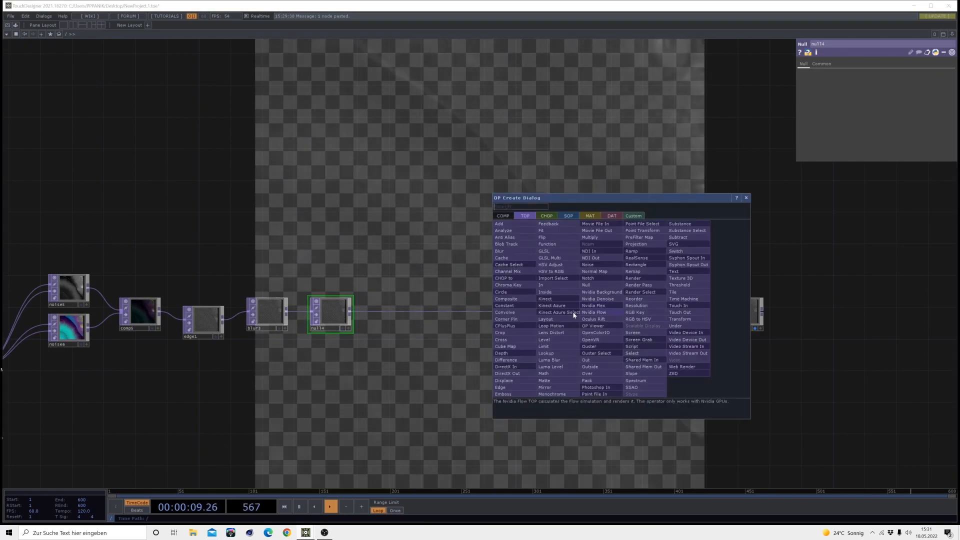
Insert a Composite TOP between null4 and null2 and change its blend operation
left_click(508, 299)
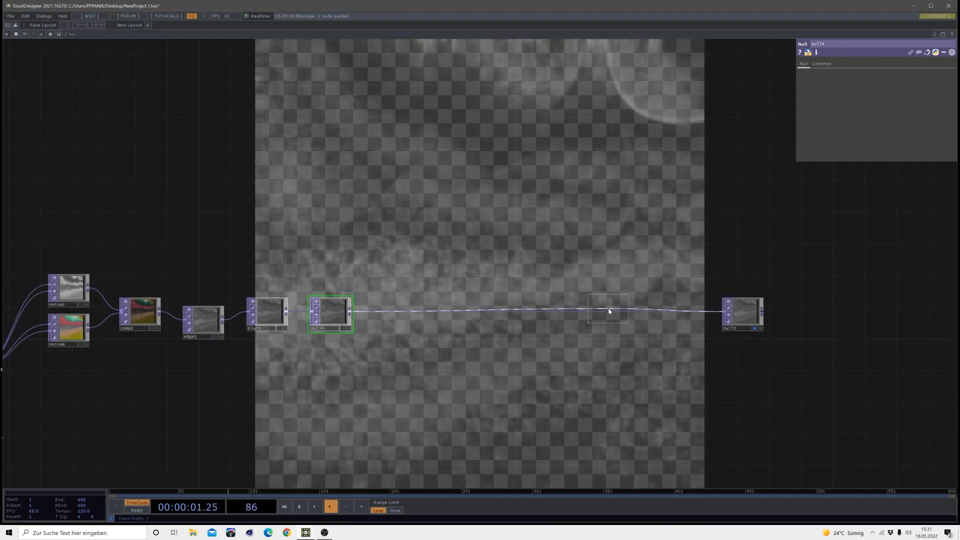
left_click(608, 307)
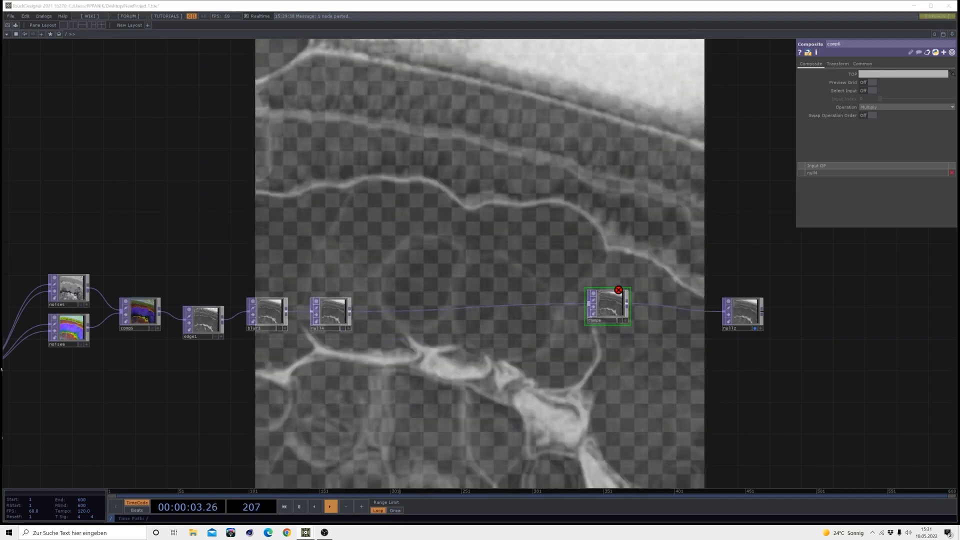
left_click(889, 107)
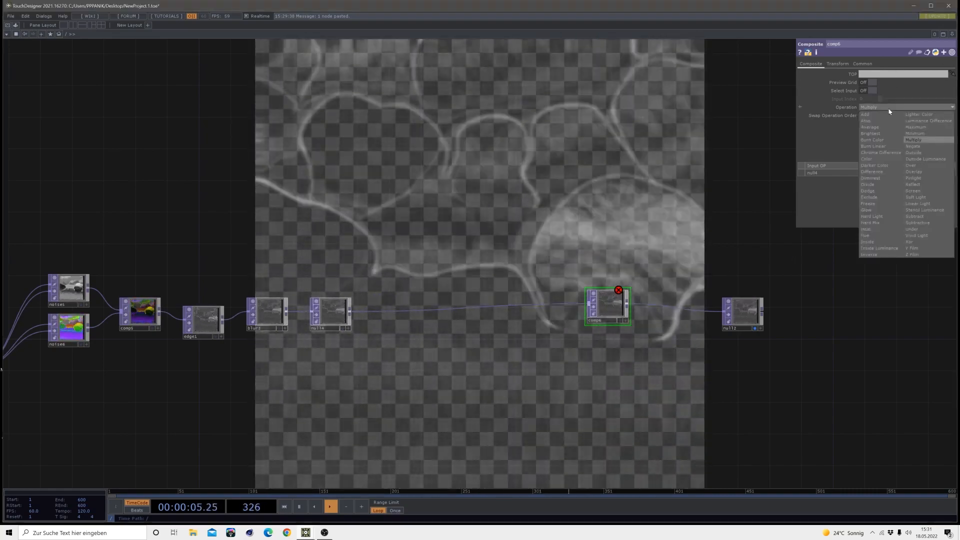
left_click(924, 133)
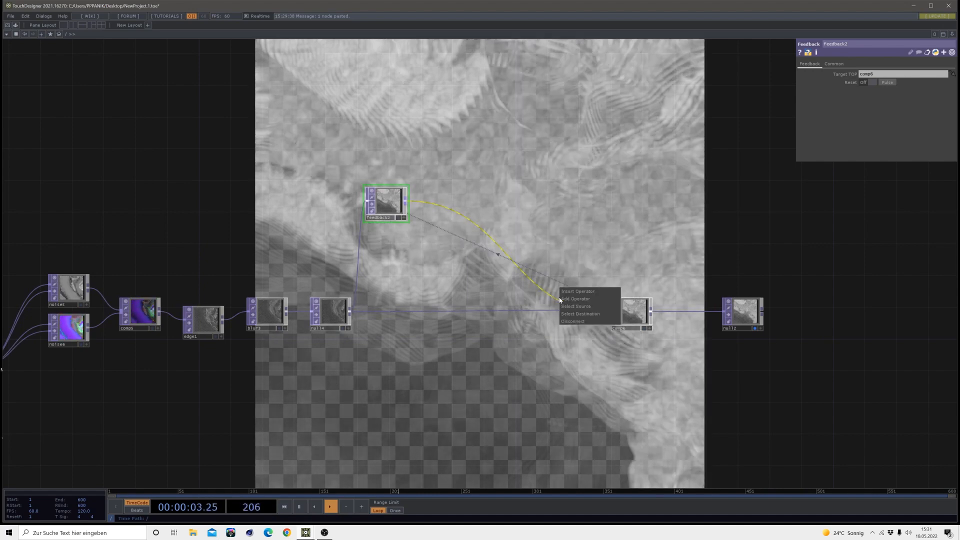
Insert a Level TOP between feedback2 and comp6
left_click(566, 292)
left_click(493, 331)
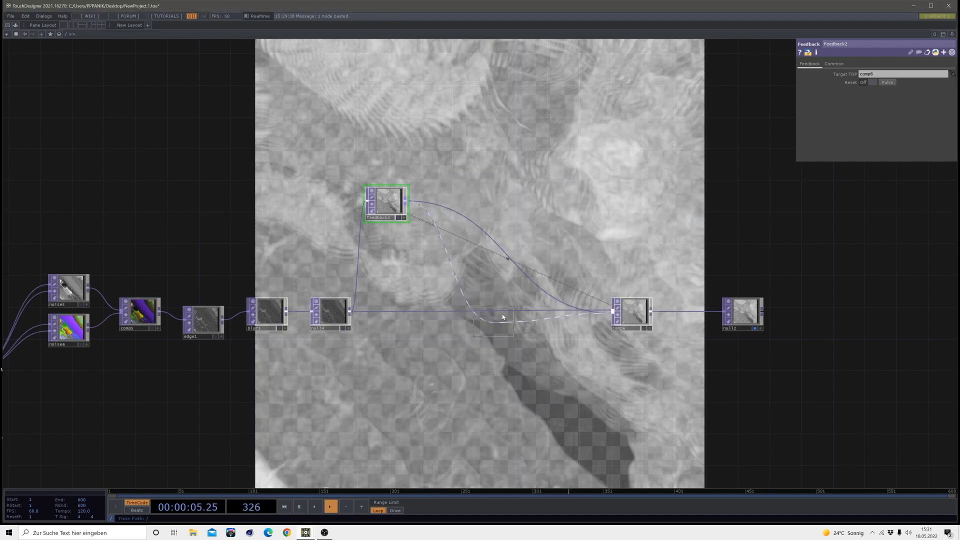
left_click(595, 208)
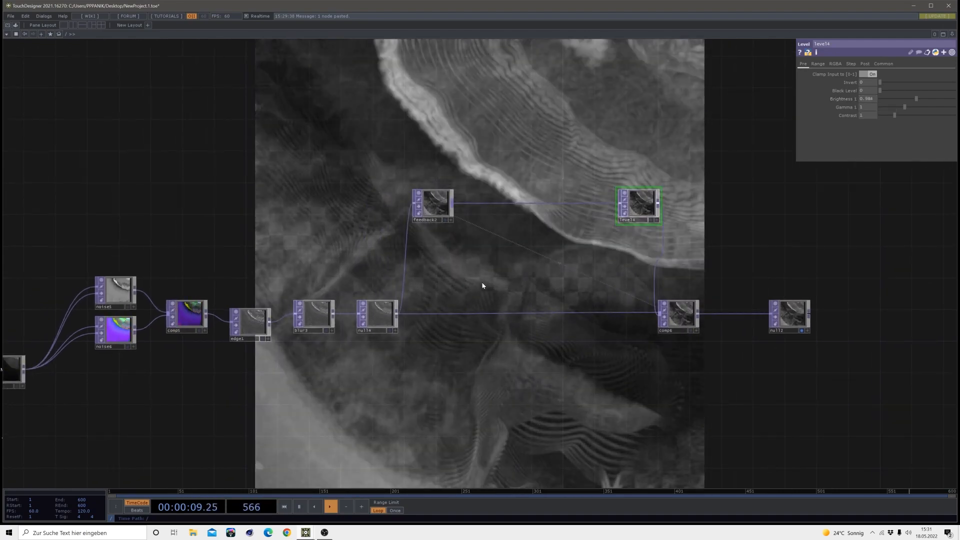
Link the k1 channel of the keyboardin1 CHOP to feedback2's Reset Pulse parameter
scroll(482, 285, "down", 5)
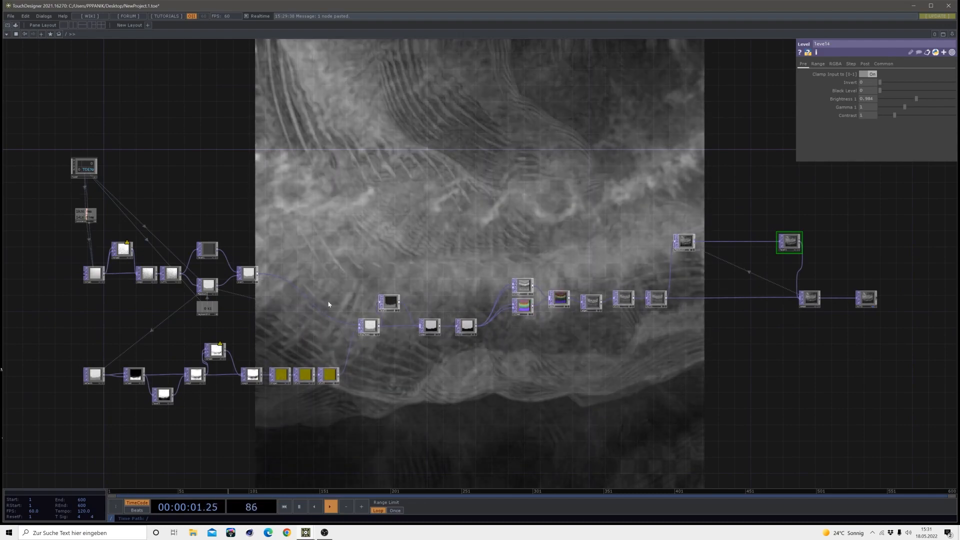
key("1")
left_click_drag(207, 308, 720, 198)
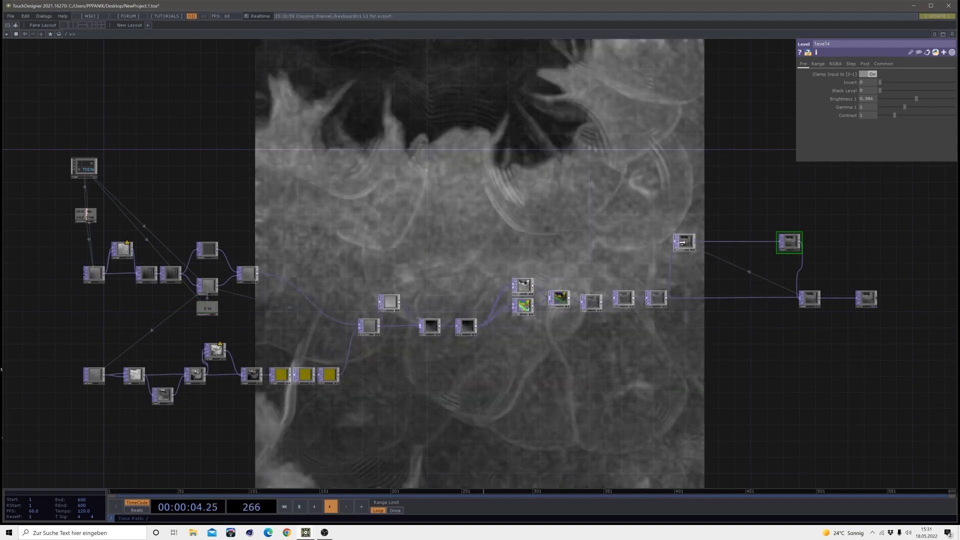
left_click(685, 242)
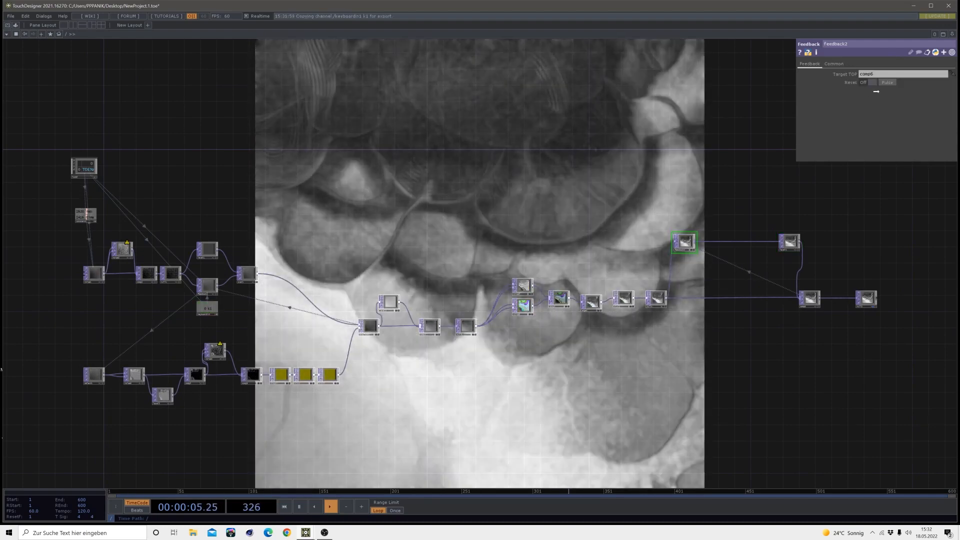
left_click_drag(876, 92, 885, 83)
left_click(888, 86)
Move comp6 closer to null2 to open up space in the second feedback loop
left_click_drag(599, 197, 428, 163)
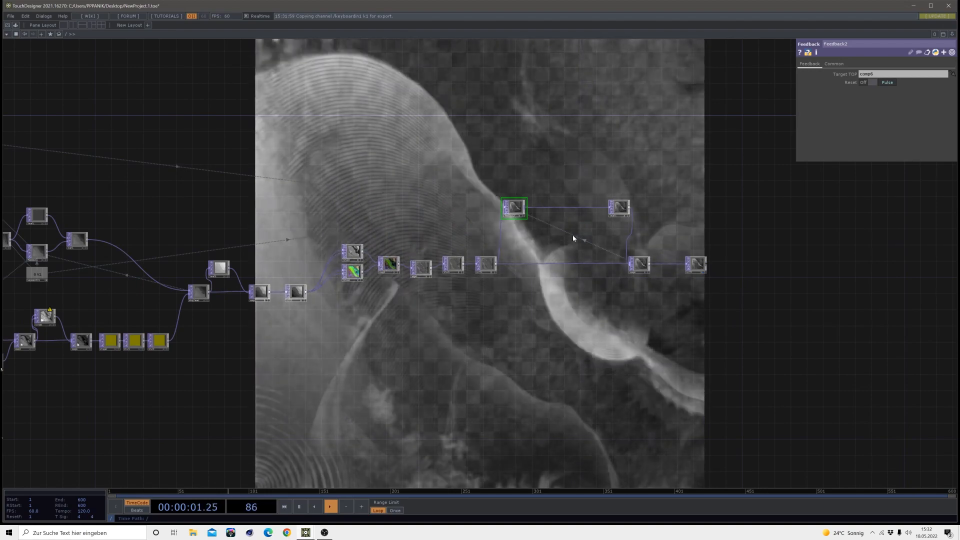
scroll(574, 239, "up", 5)
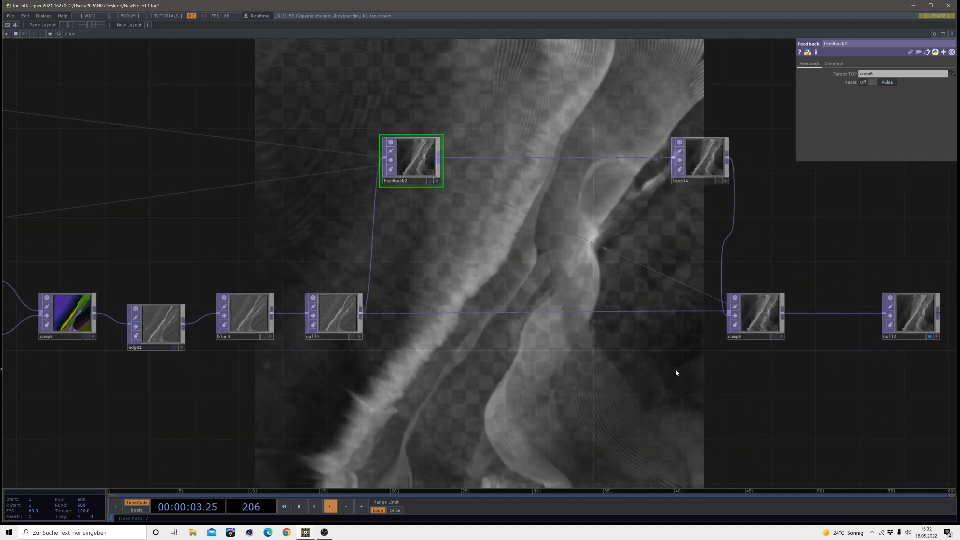
left_click_drag(675, 372, 507, 385)
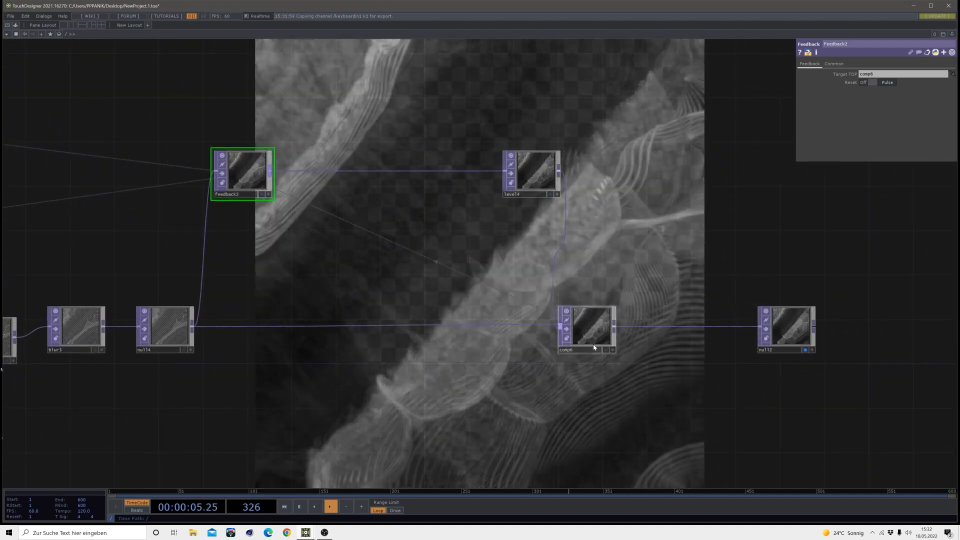
left_click_drag(594, 347, 639, 335)
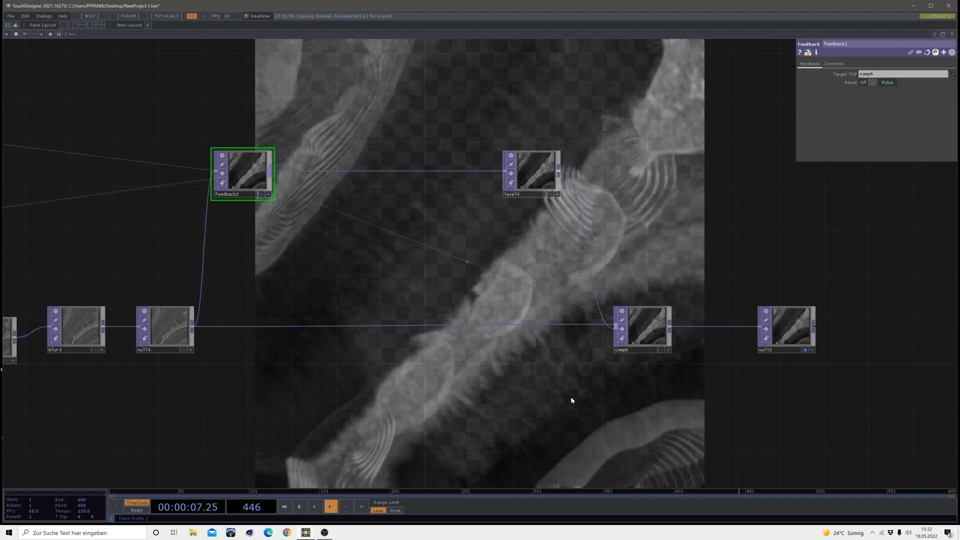
Insert a Blur TOP on the wire between feedback2 and level4
left_click_drag(571, 400, 853, 355)
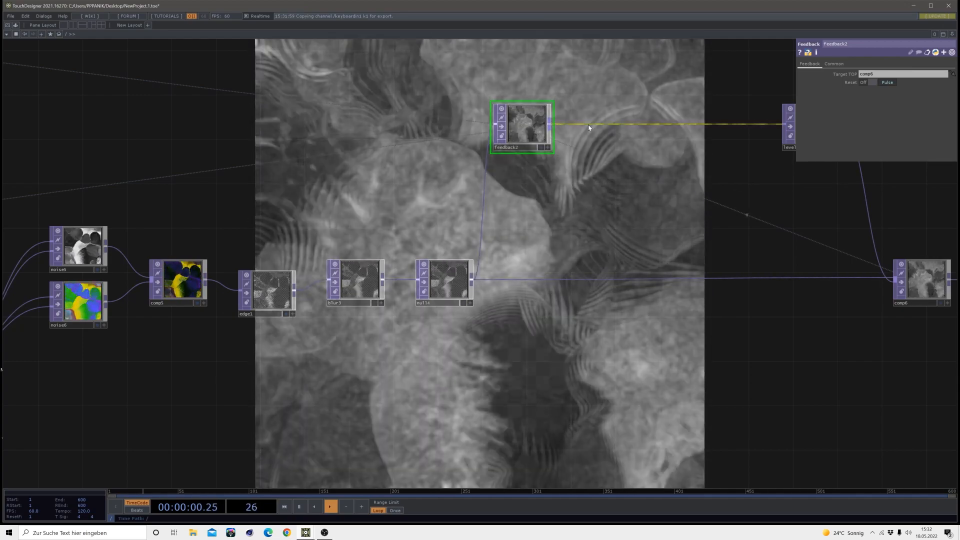
right_click(588, 125)
left_click(597, 120)
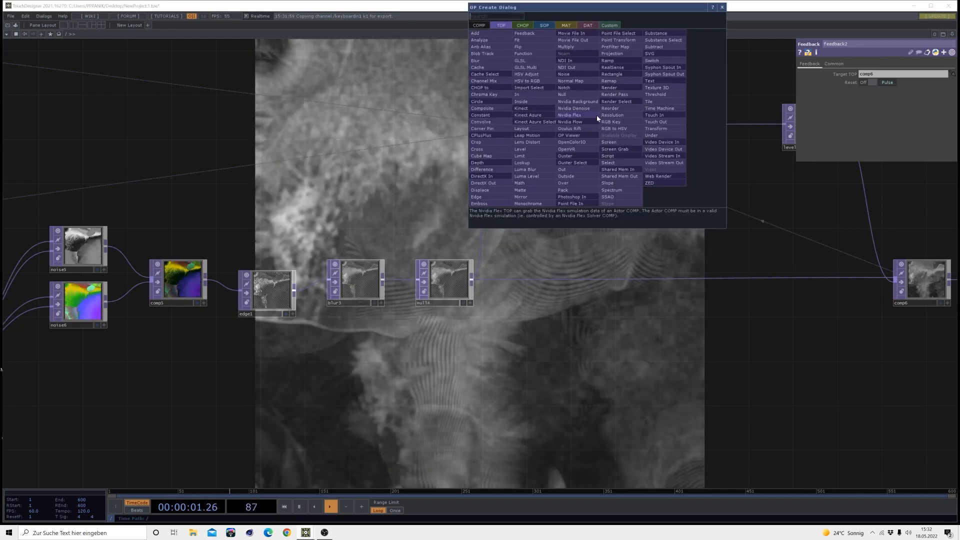
left_click(475, 60)
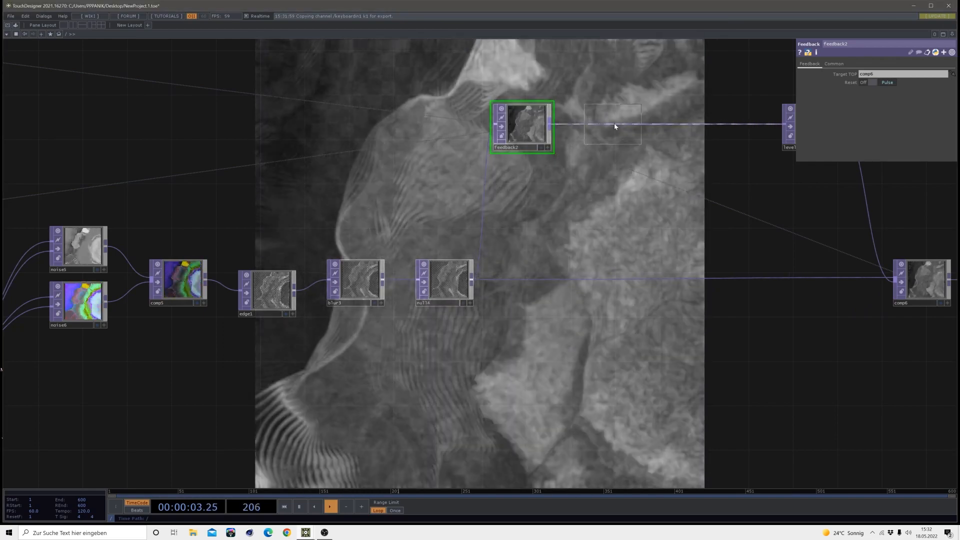
left_click(623, 129)
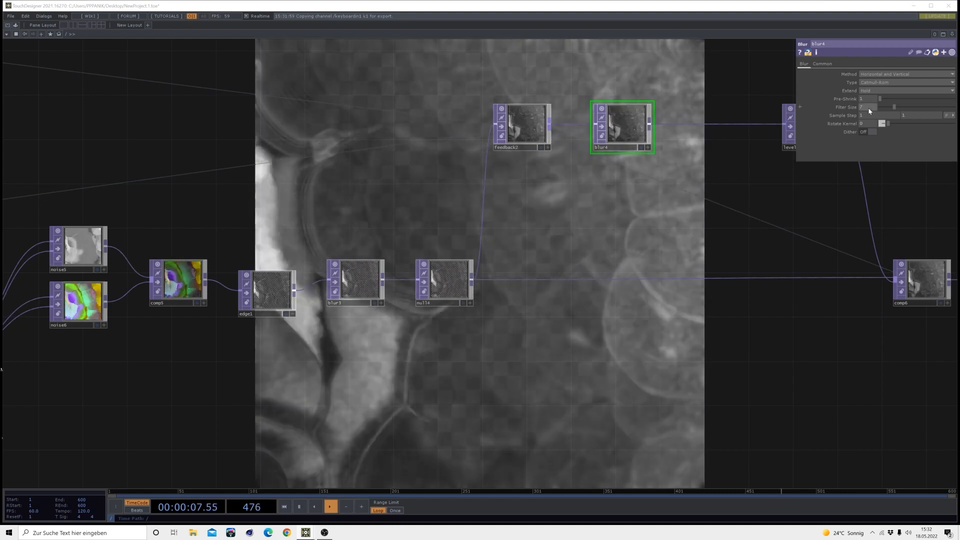
Set blur4's filter size to 3 and lower both of its sample step values
left_click(868, 109)
type("3")
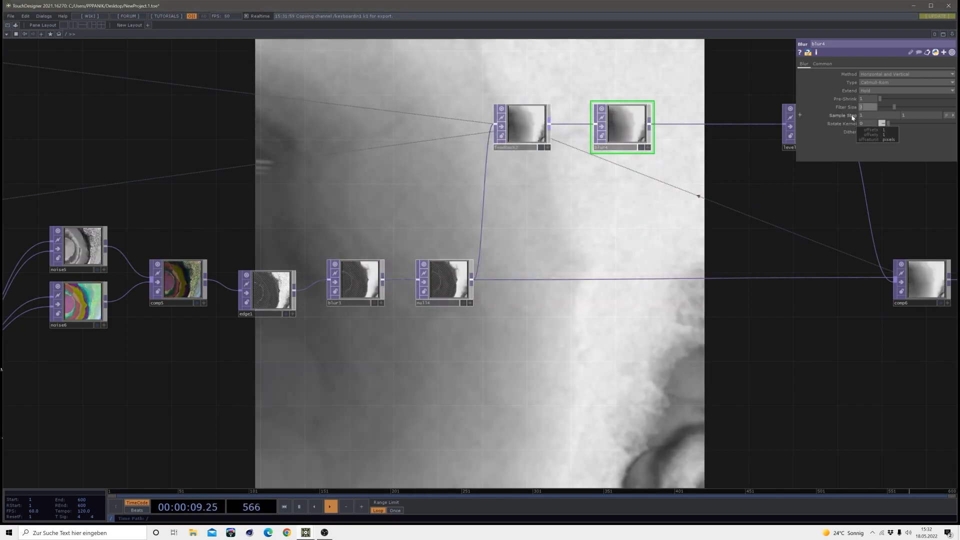
key("Return")
left_click_drag(850, 116, 845, 103)
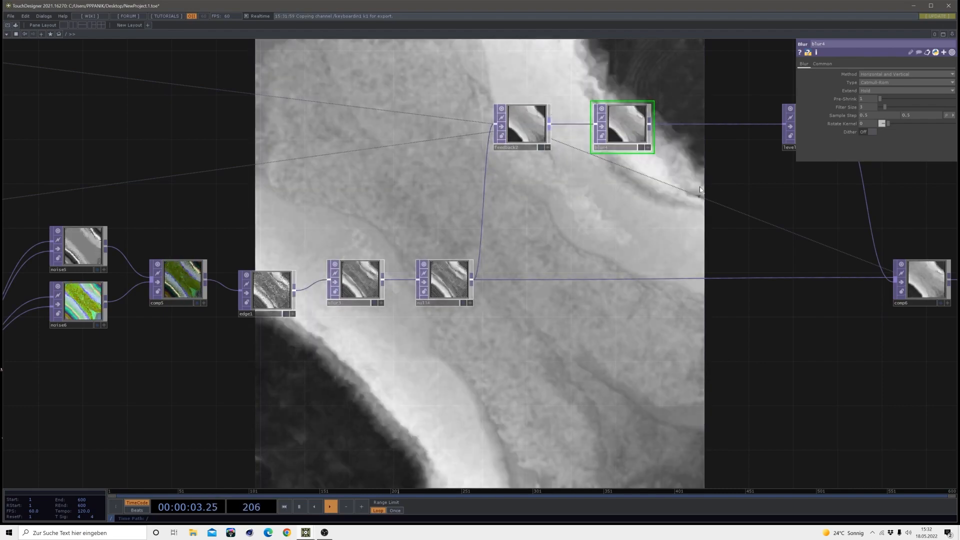
Combine feedback2 and null4 in a new Composite TOP below blur4, using the Soft Light operation
left_click_drag(693, 192, 619, 243)
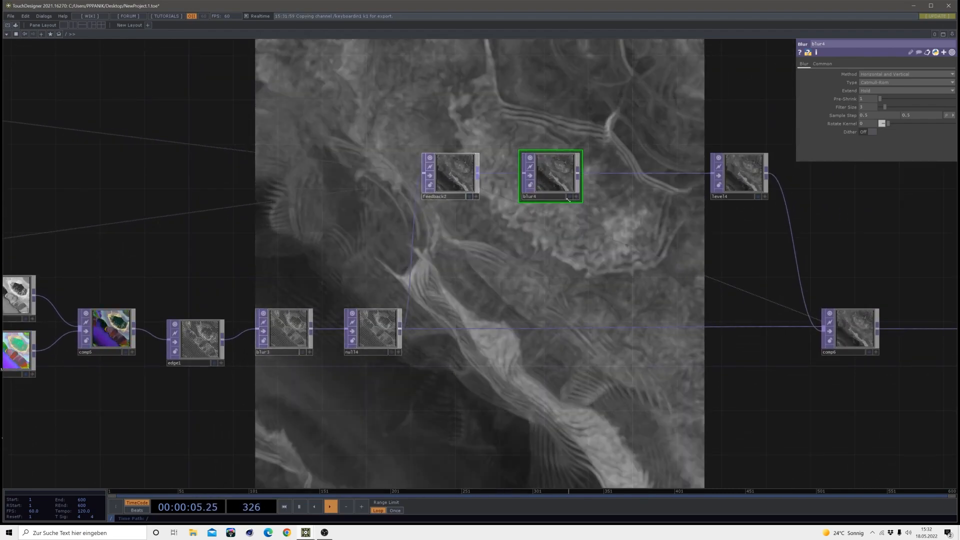
left_click_drag(559, 178, 581, 178)
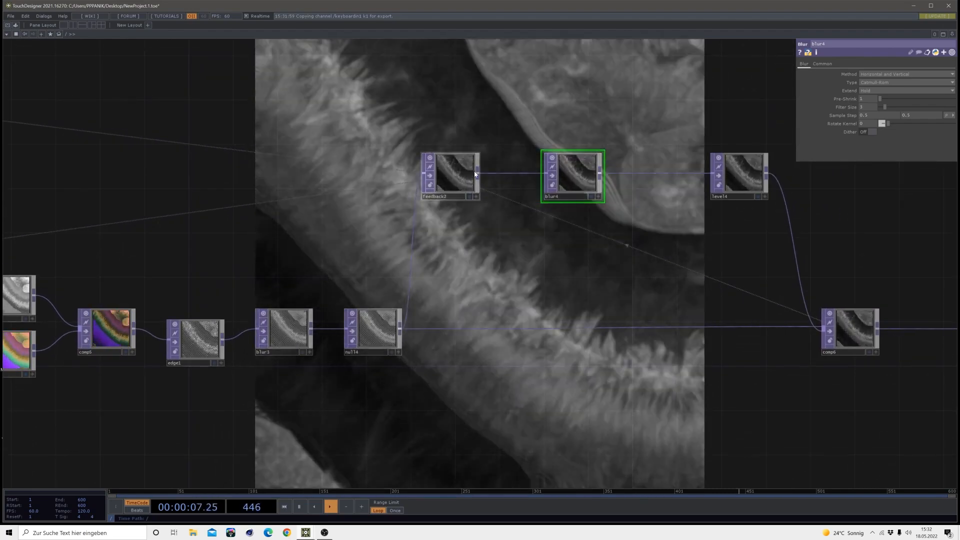
left_click_drag(477, 175, 494, 236)
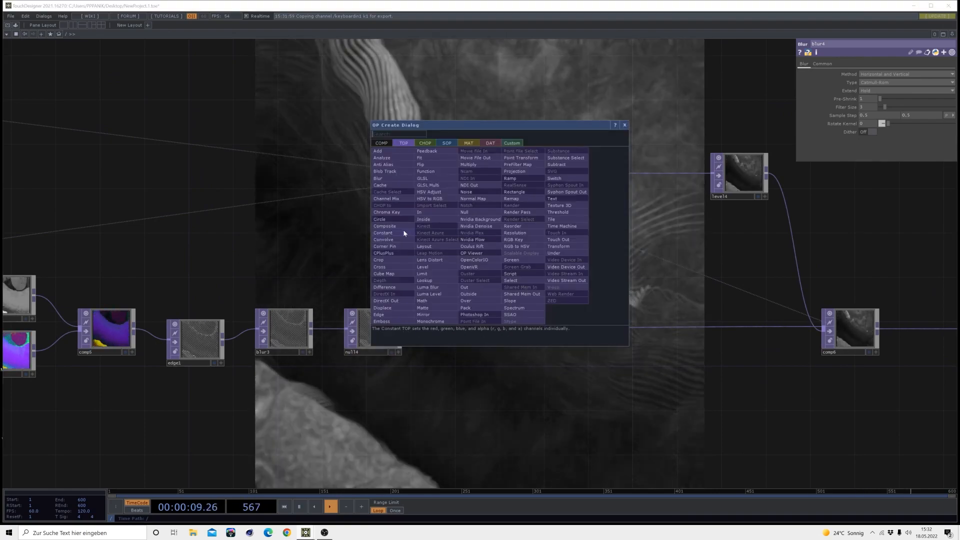
left_click(404, 233)
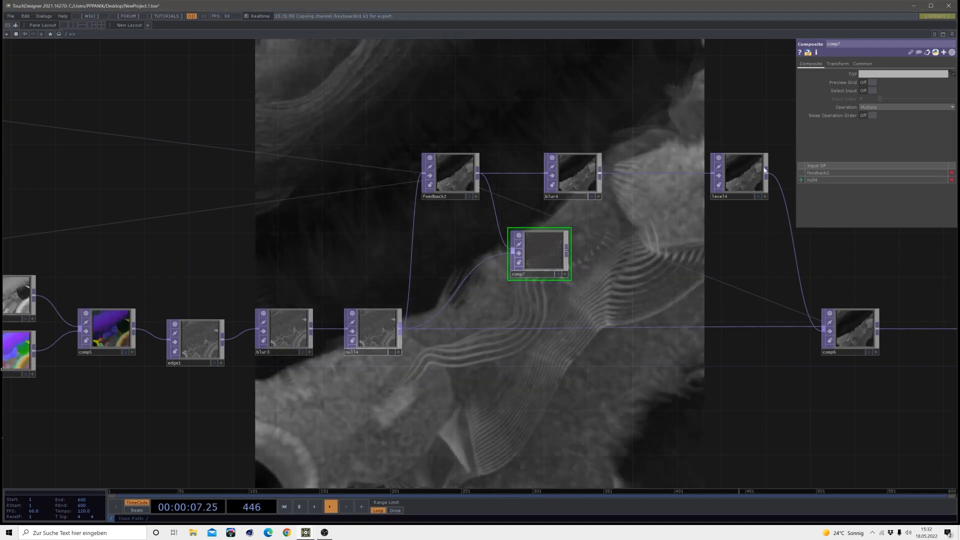
left_click(875, 108)
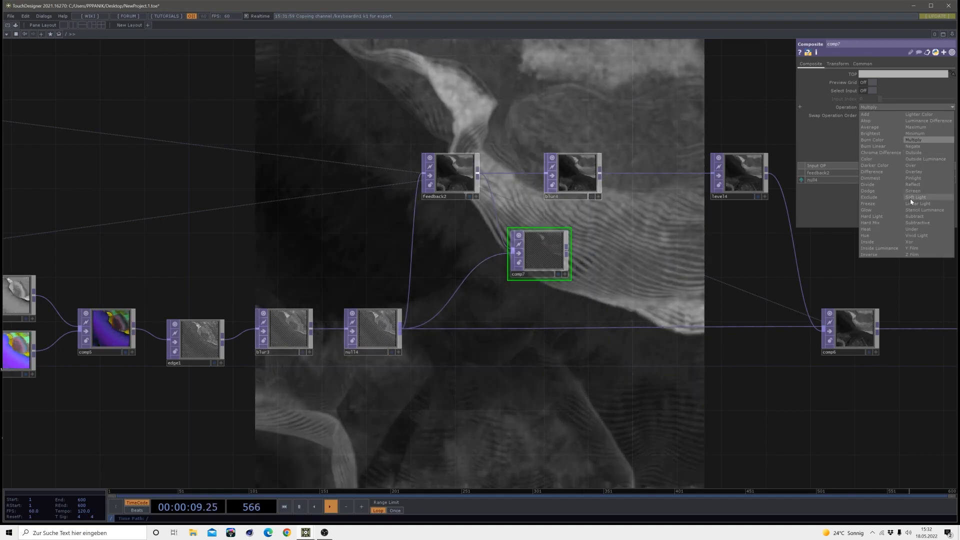
left_click(911, 198)
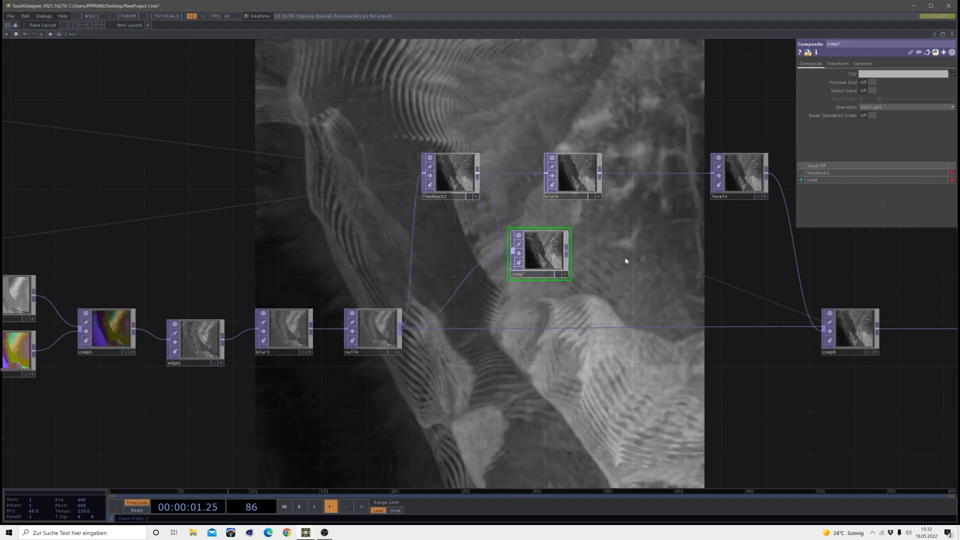
Shift comp7 to make room and attach a Slope TOP to its output
left_click_drag(551, 254, 529, 265)
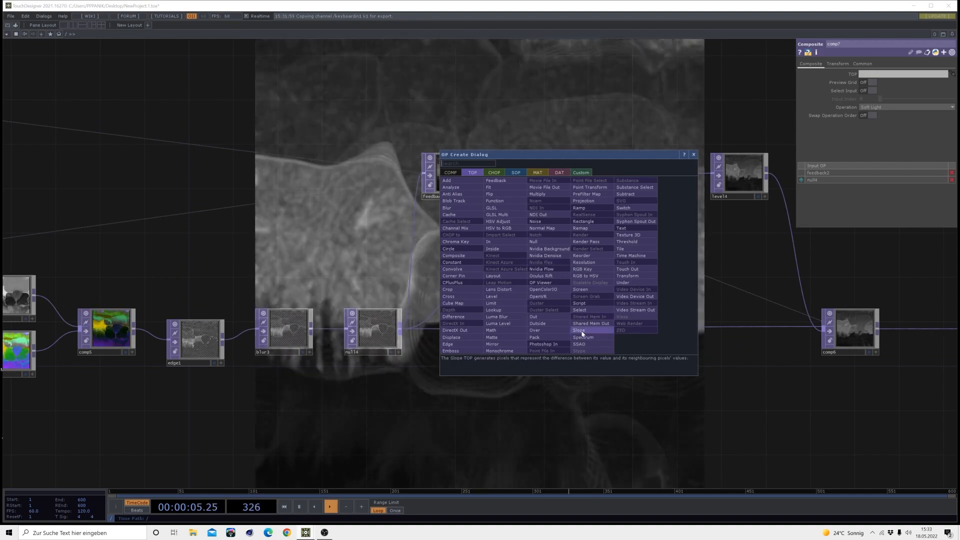
left_click(581, 333)
left_click(583, 265)
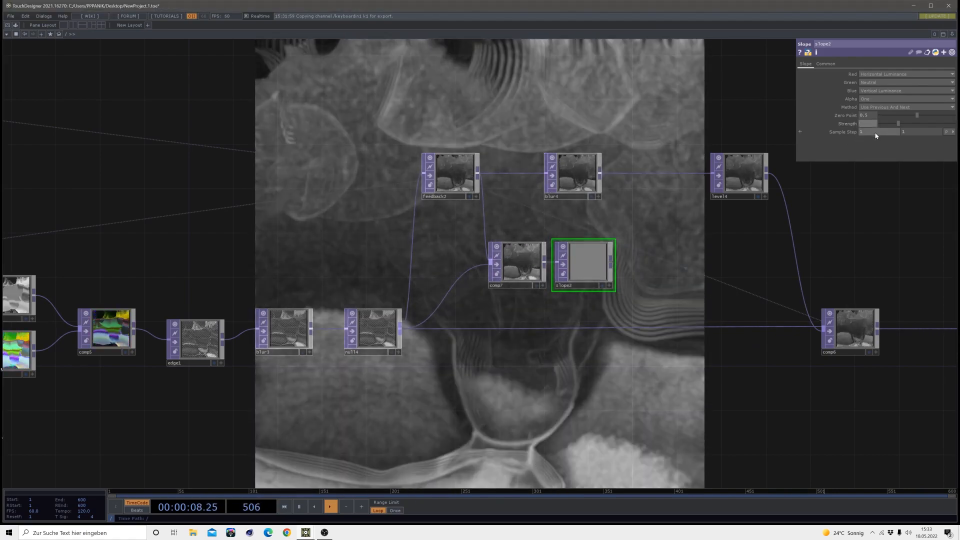
Set the Slope TOP's strength to 5 and both of its sample step values to 5
type("5")
left_click(874, 134)
key("BackSpace")
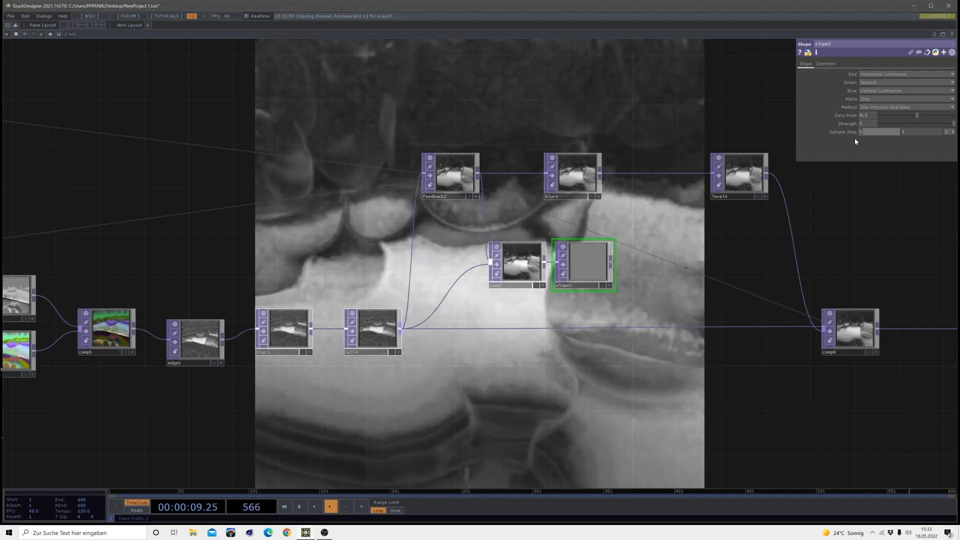
type("5")
left_click(912, 133)
key("BackSpace")
type("5")
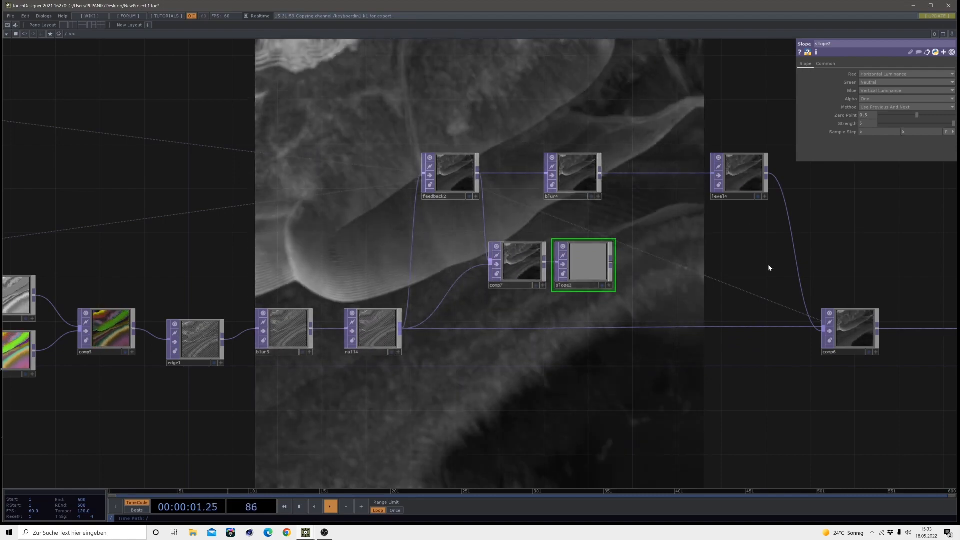
Insert a Displace TOP on the wire between blur4 and level4
left_click_drag(767, 267, 624, 278)
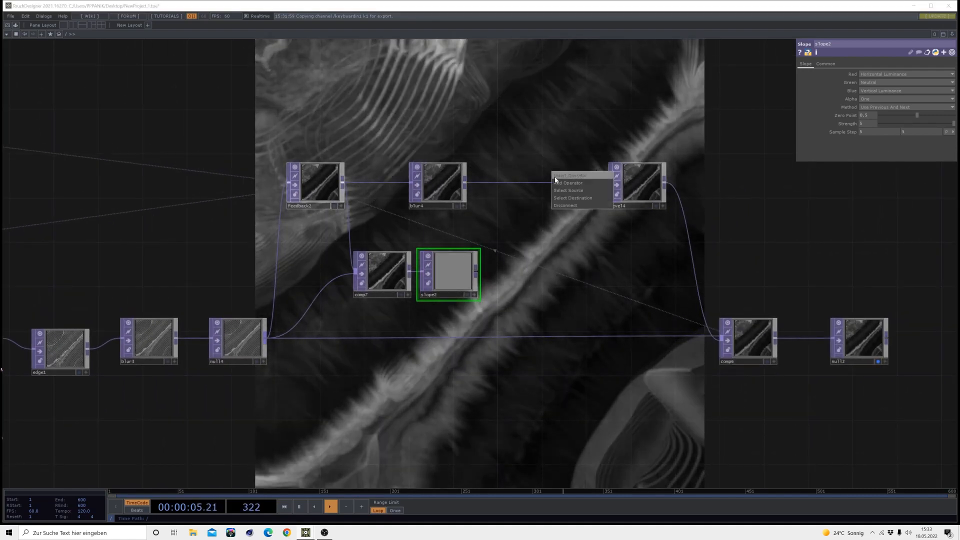
left_click(554, 176)
left_click(434, 258)
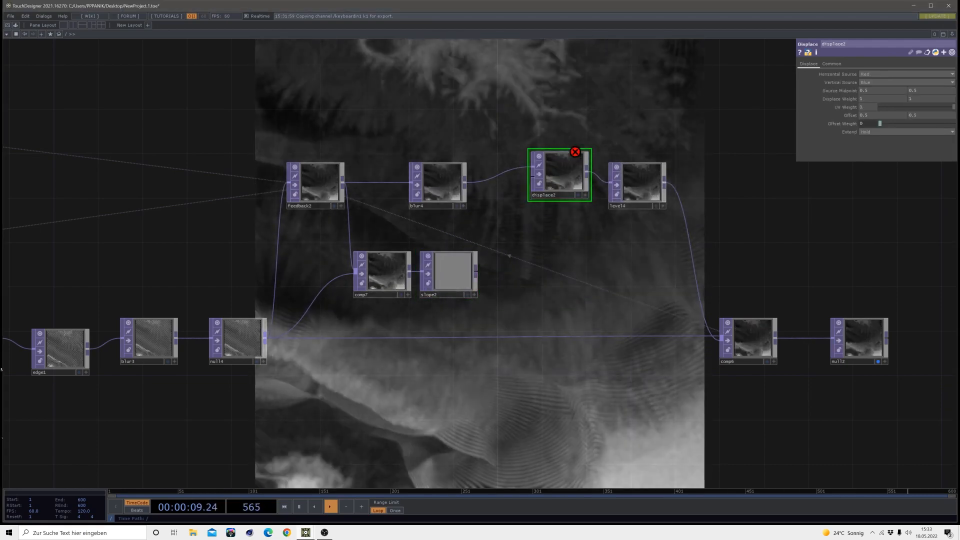
Rearrange comp7 and the Slope TOP to free up space, and add a Blur TOP after the Slope TOP
left_click_drag(385, 282, 363, 282)
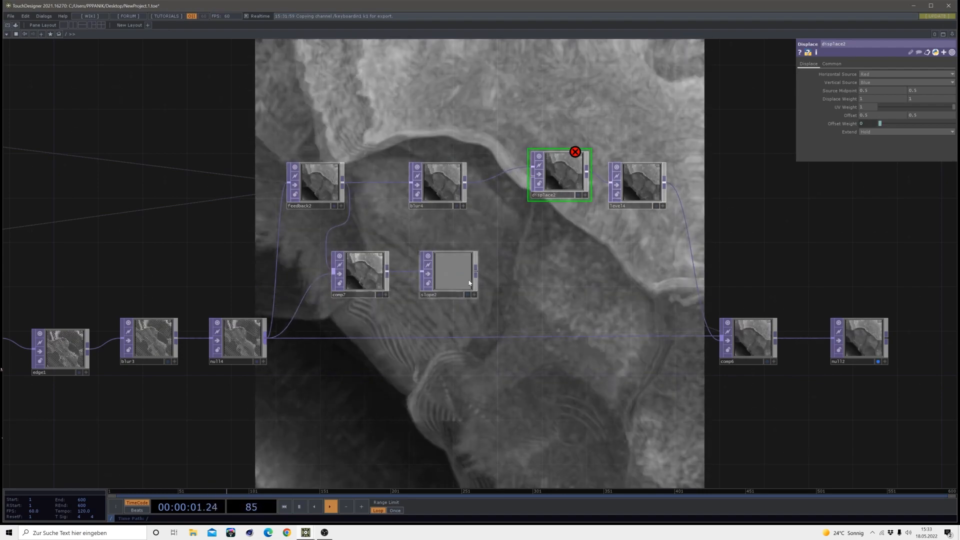
left_click_drag(455, 283, 433, 283)
left_click(453, 270)
left_click(471, 270)
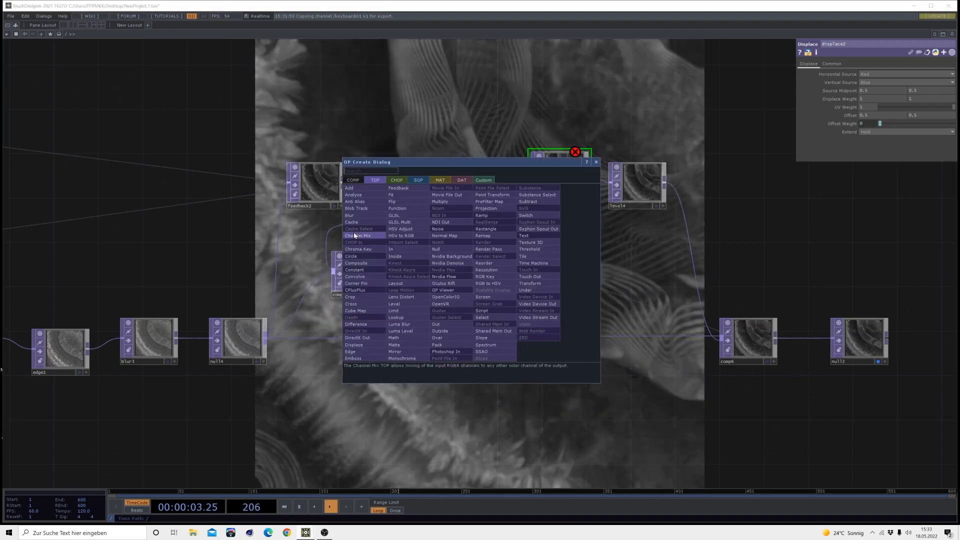
left_click(350, 216)
left_click(494, 273)
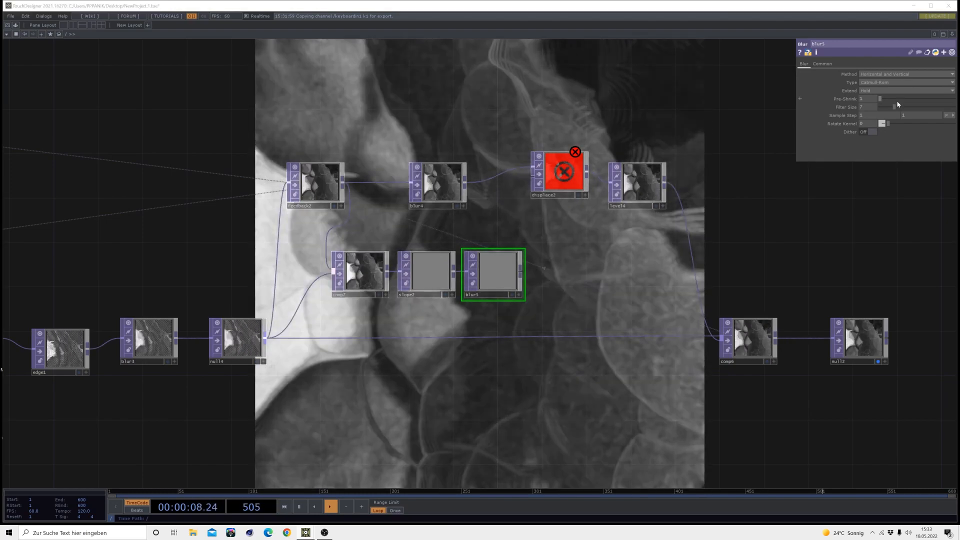
Feed blur5, with an increased filter size, into displace2's second input and lower displace2's displace weight
left_click_drag(894, 107, 956, 113)
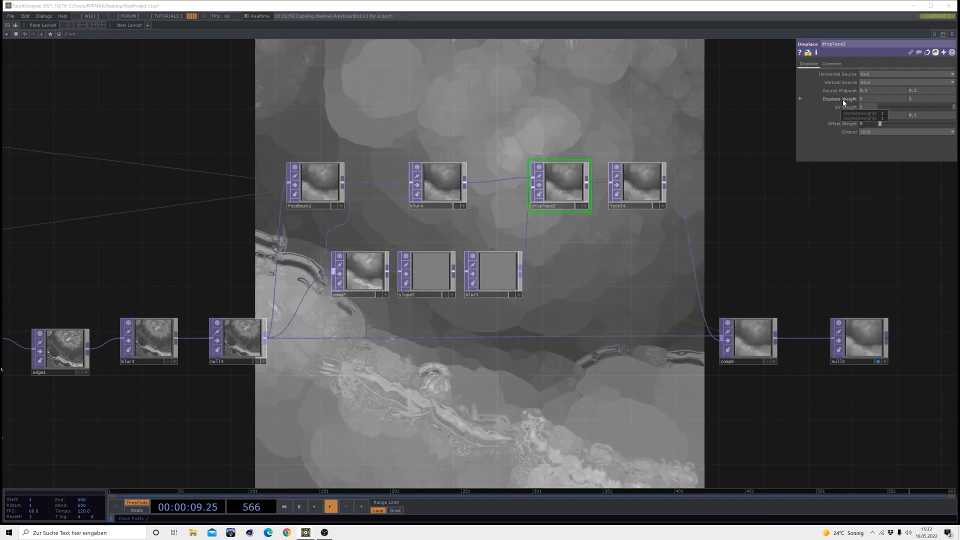
middle_click_drag(843, 103, 844, 86)
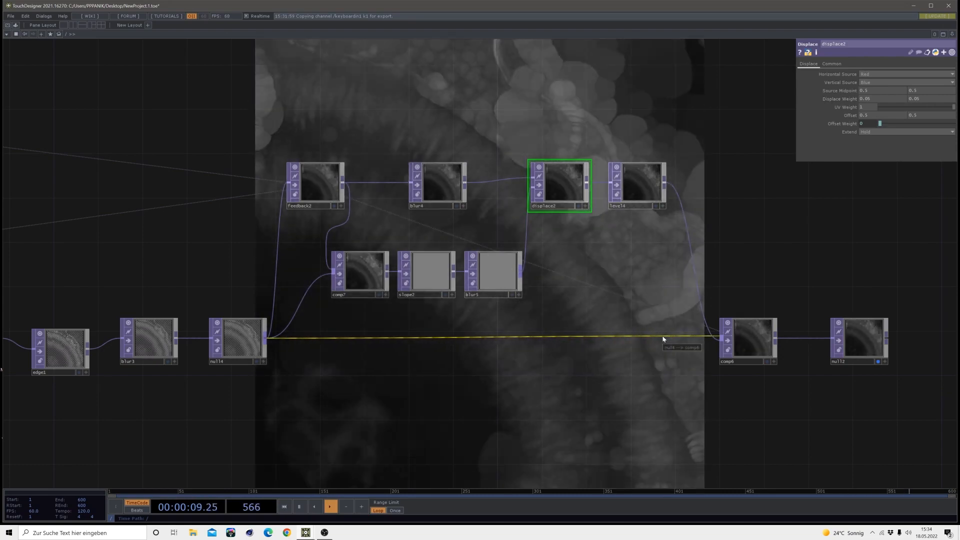
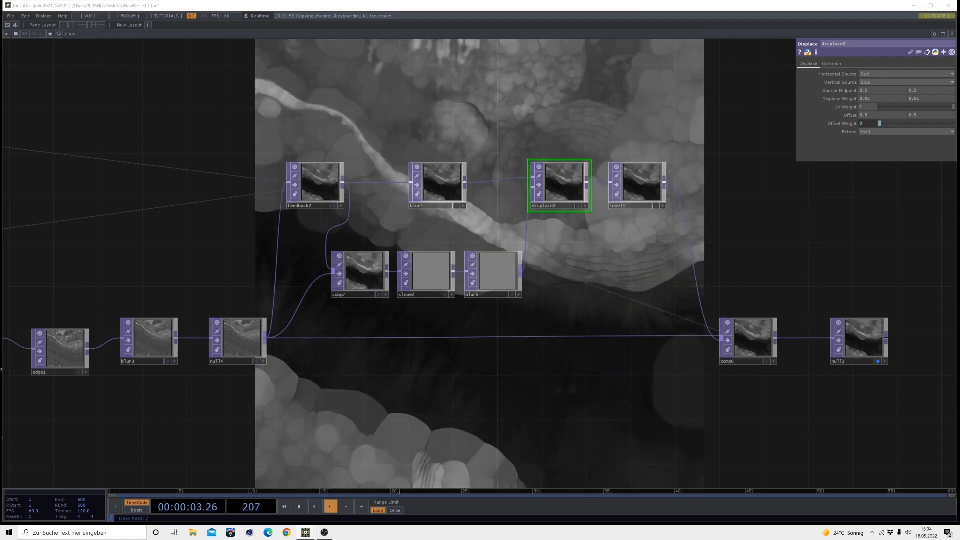
Insert a Level TOP on the wire between comp6 and null2 and set its Invert to 1
left_click_drag(823, 305, 452, 231)
left_click_drag(487, 258, 730, 258)
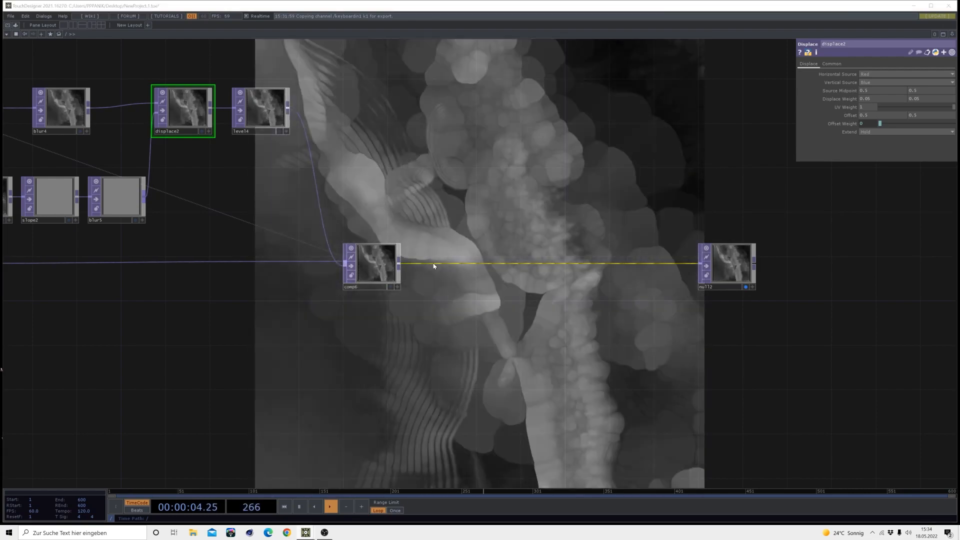
right_click(435, 262)
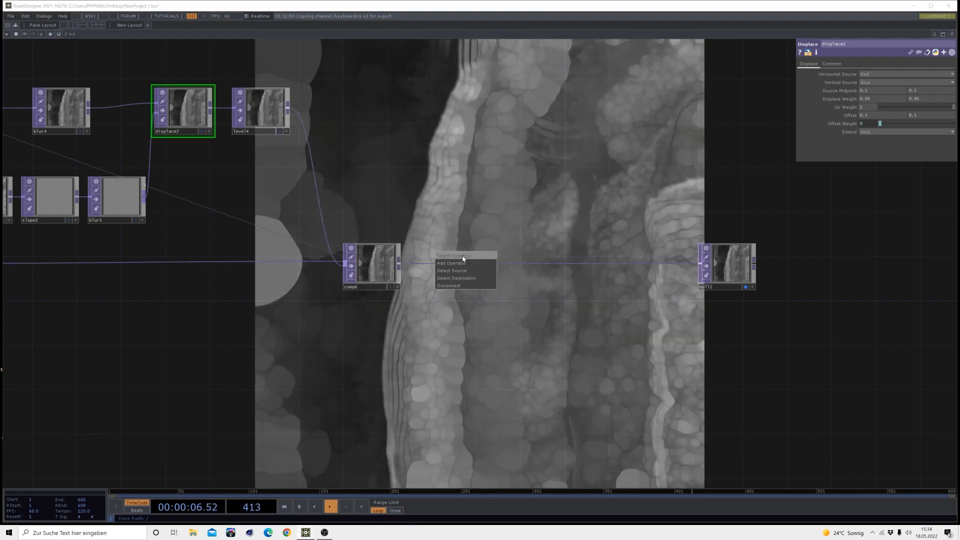
left_click(462, 256)
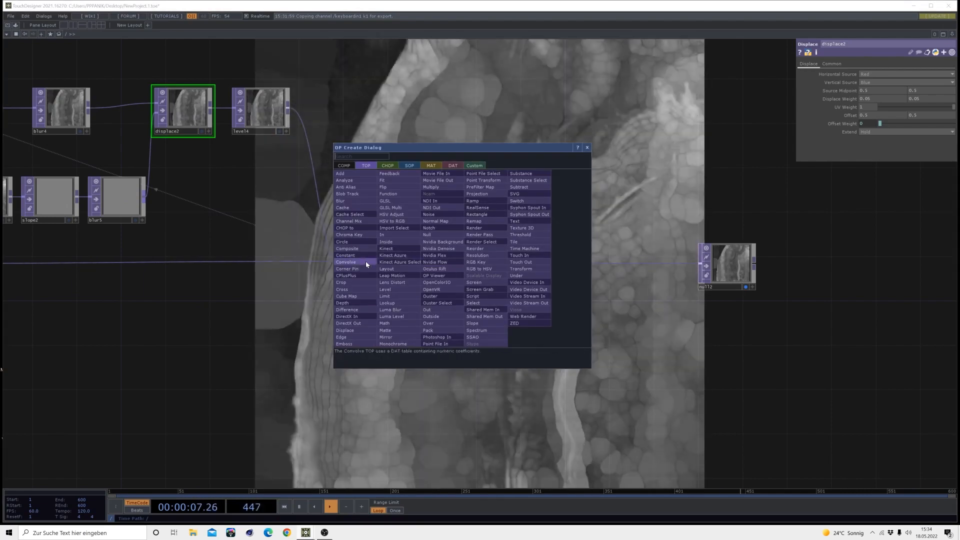
left_click(389, 292)
left_click(460, 267)
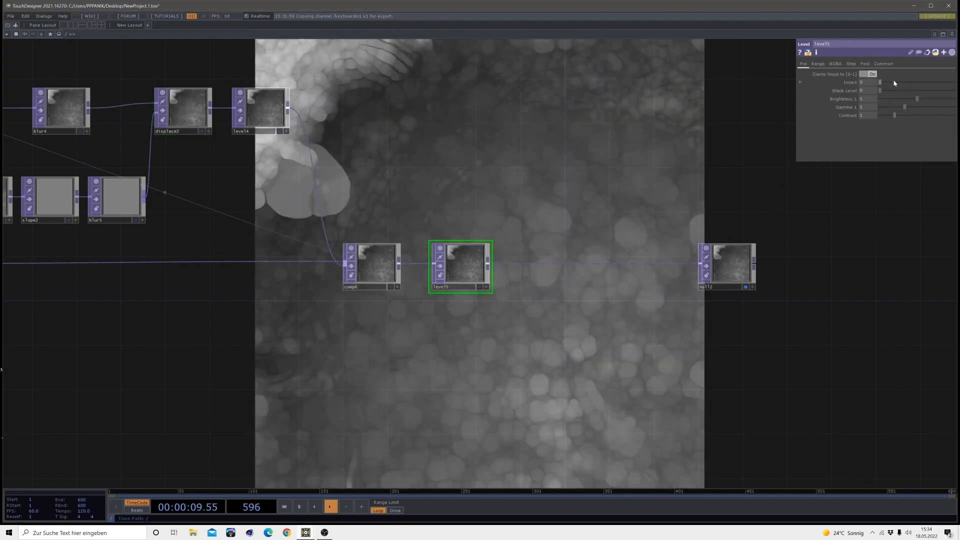
left_click_drag(895, 83, 951, 81)
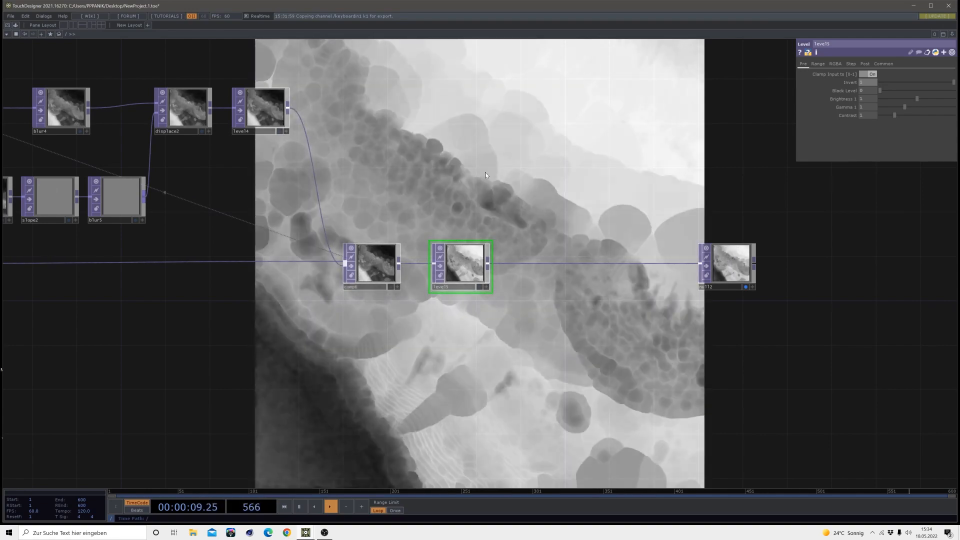
Insert a Blur TOP on the wire between level5 and null2 and adjust its filter size
scroll(366, 271, "up", 5)
scroll(370, 243, "down", 5)
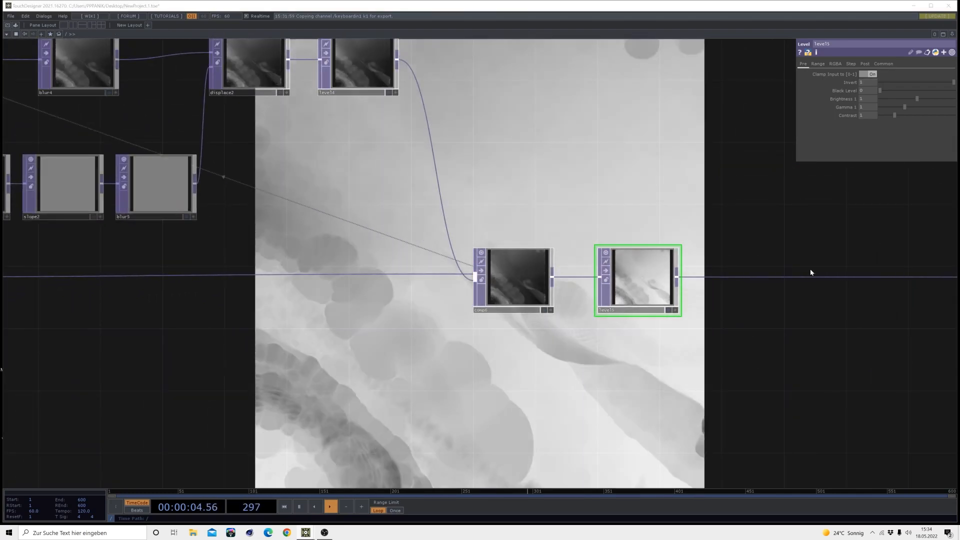
left_click_drag(811, 273, 477, 299)
right_click(398, 306)
left_click(407, 299)
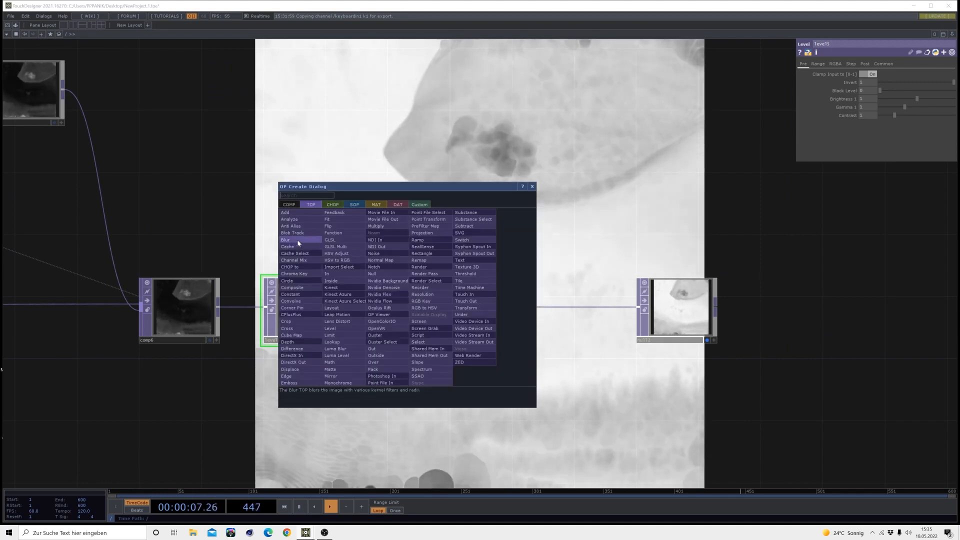
left_click(289, 238)
left_click(434, 300)
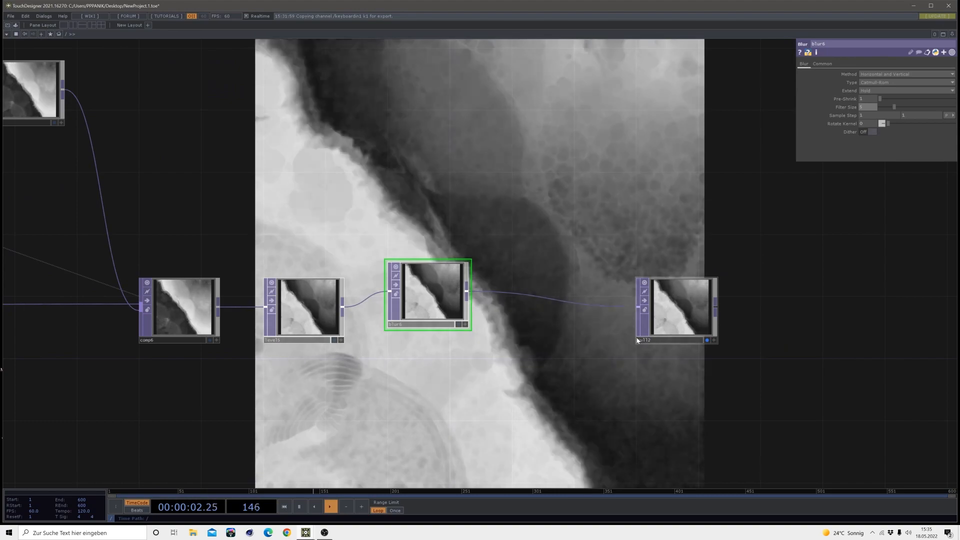
Review the network from the noise nodes through edge detection and the second feedback loop up to null2
left_click(678, 318)
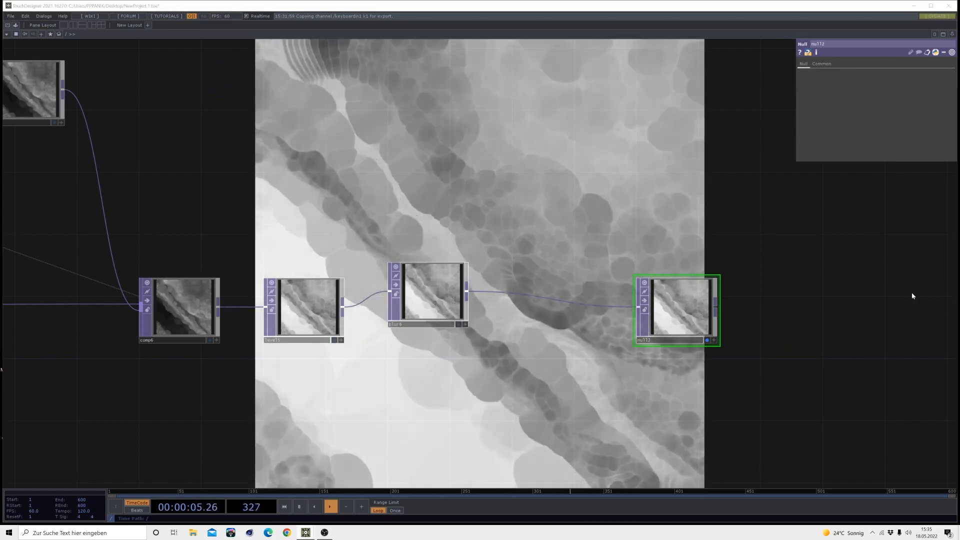
scroll(901, 289, "down", 4)
left_click_drag(436, 327, 696, 322)
scroll(695, 323, "down", 2)
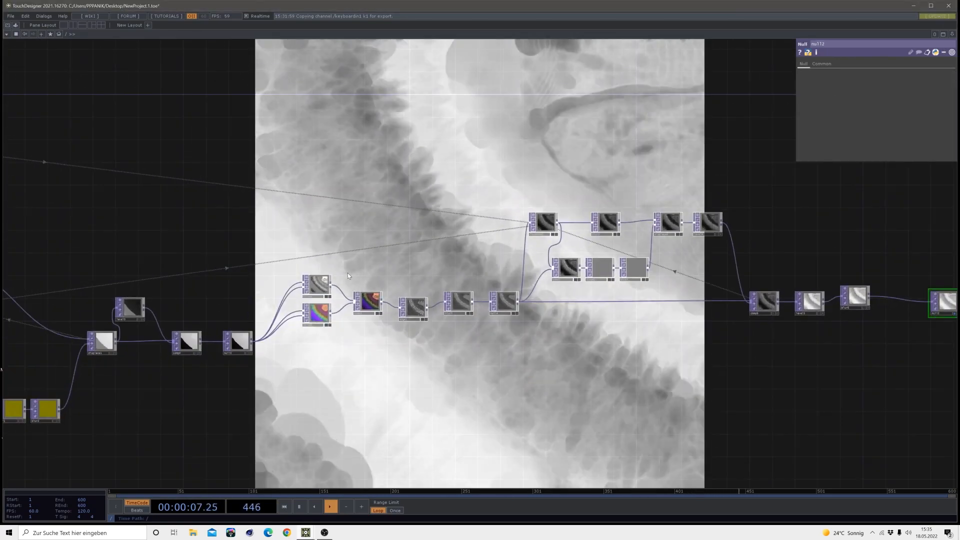
scroll(340, 280, "up", 5)
scroll(394, 309, "down", 3)
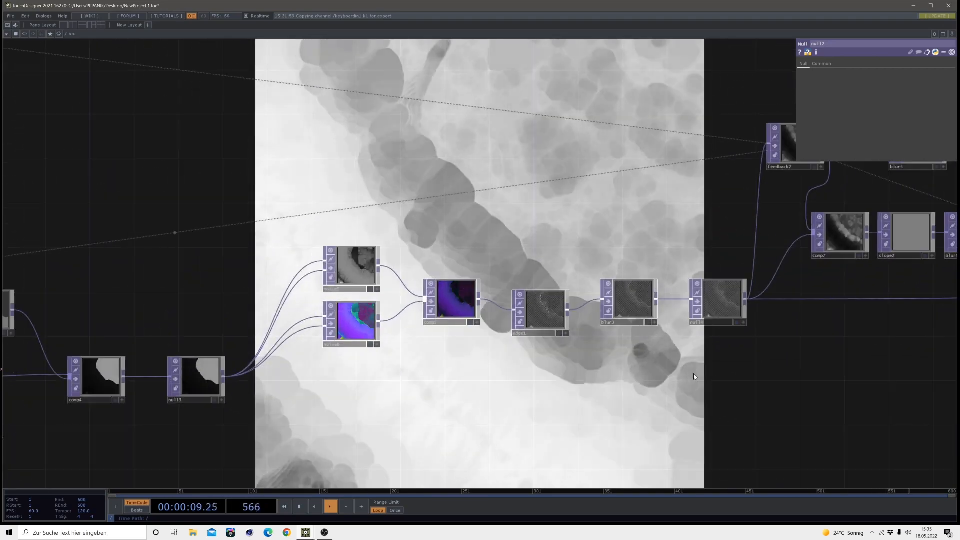
left_click_drag(694, 374, 342, 320)
left_click_drag(798, 270, 502, 296)
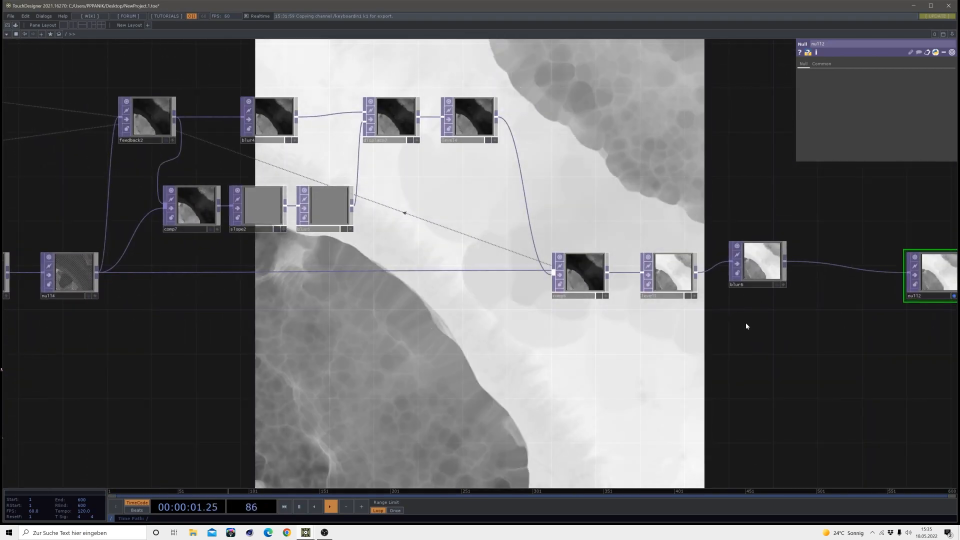
Align blur6 with its chain, insert a Noise TOP between blur6 and null2, and feed blur6 into both of its inputs
left_click_drag(746, 326, 330, 305)
left_click_drag(360, 249, 361, 260)
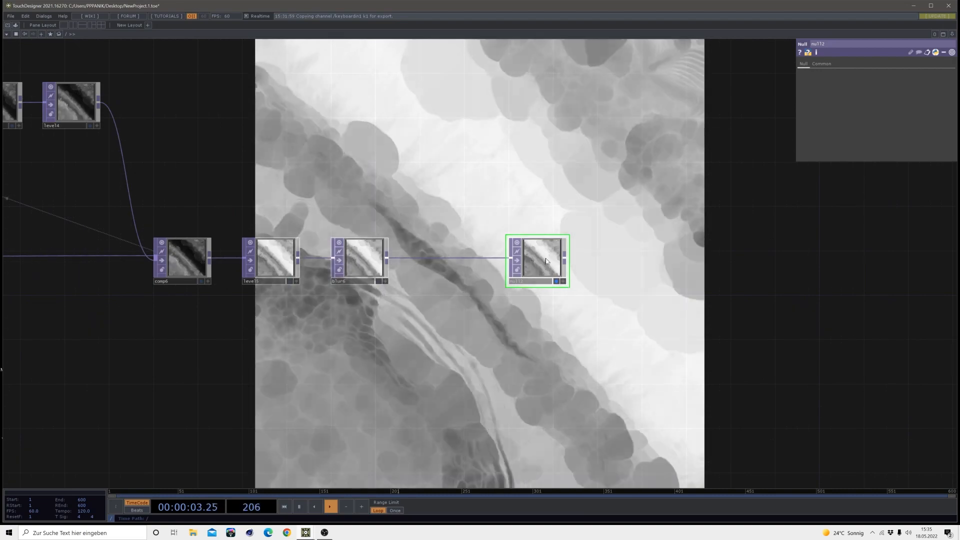
left_click_drag(545, 258, 811, 258)
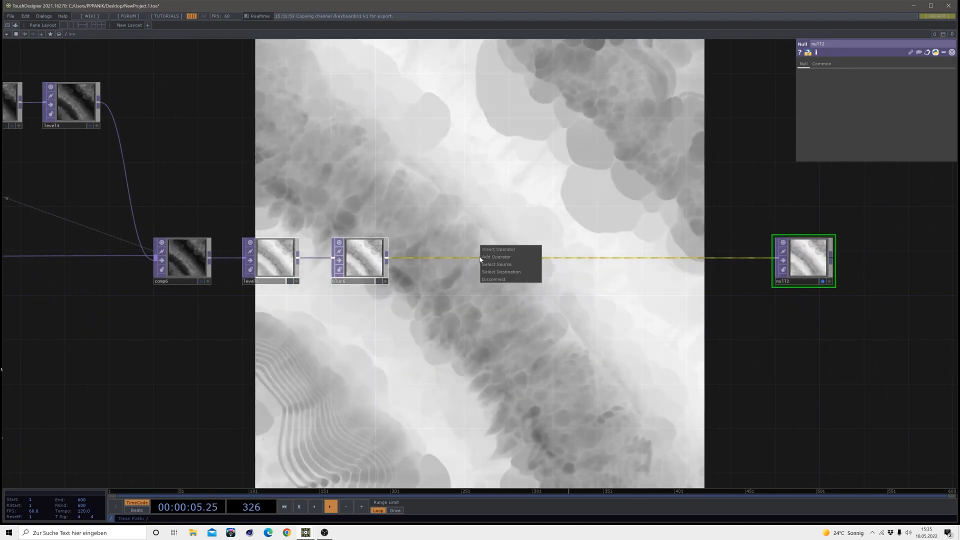
left_click(491, 250)
left_click(457, 208)
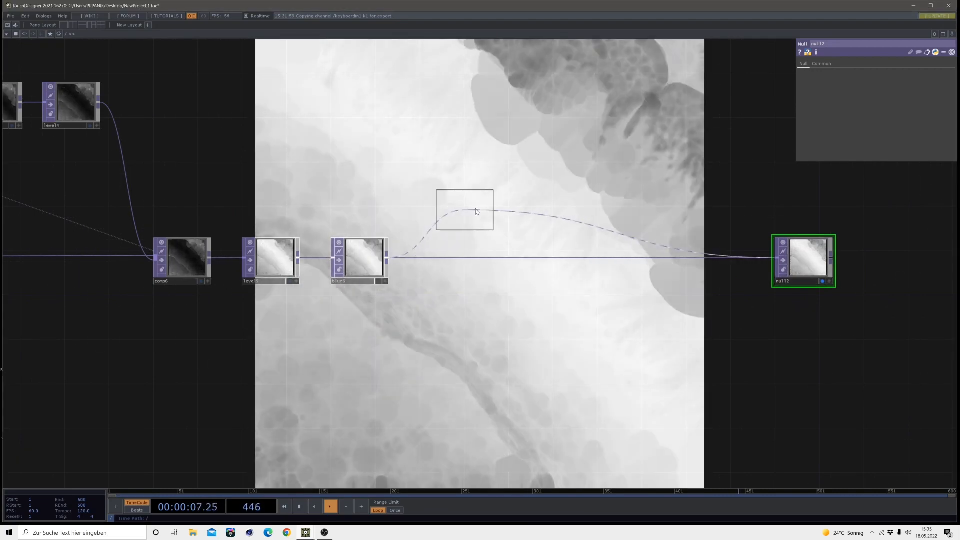
left_click(481, 205)
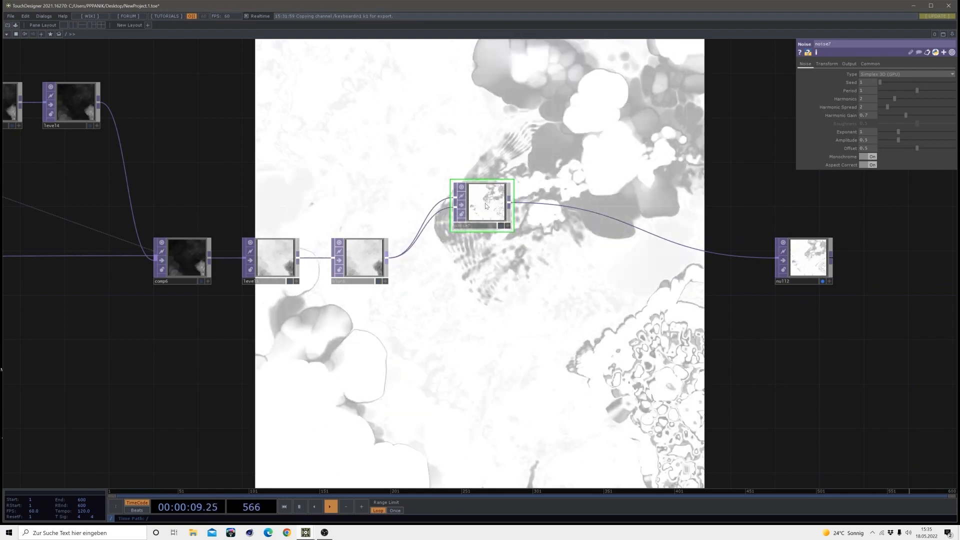
Set noise7's RGB output to Noise and change its pixel format
left_click(849, 64)
left_click(880, 74)
left_click(877, 80)
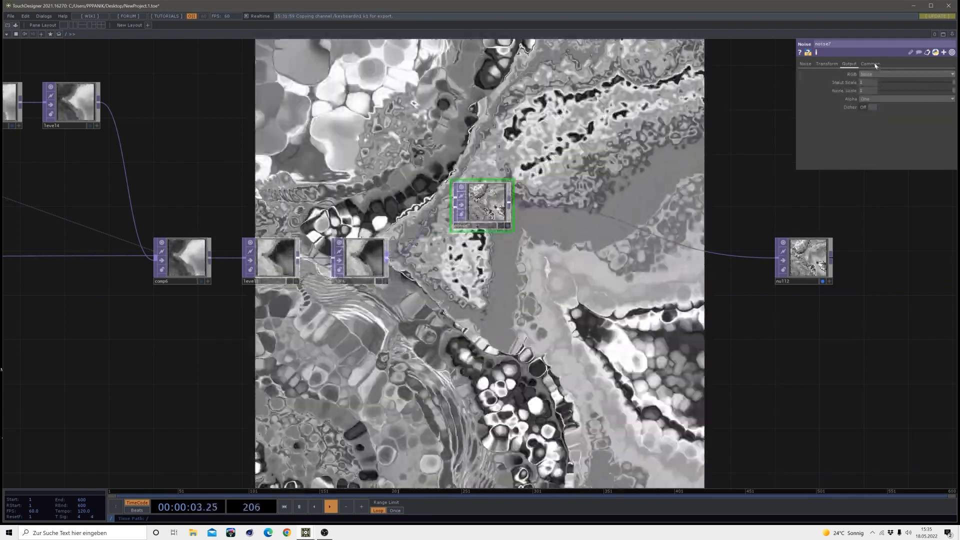
left_click(869, 64)
left_click(880, 156)
left_click(868, 182)
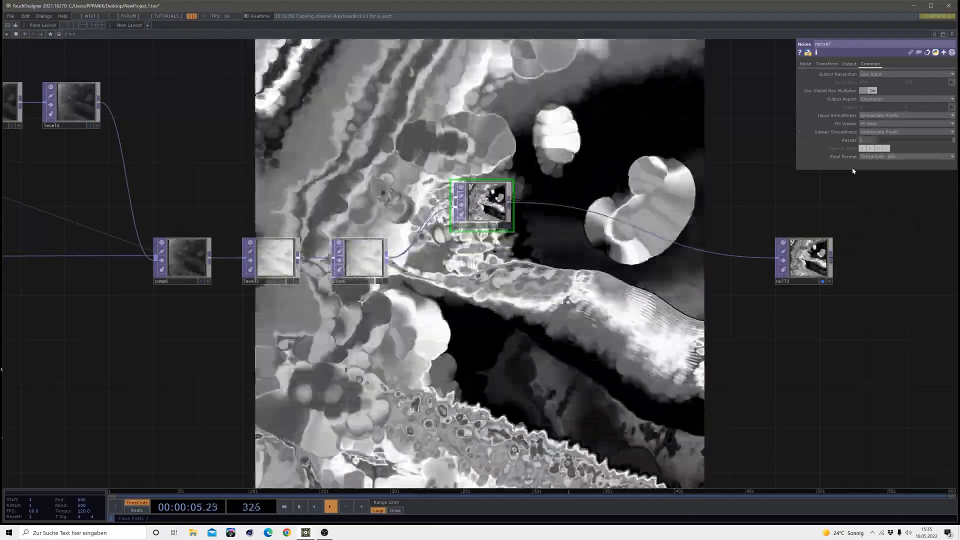
Set noise7's period to 2 and harmonics to 1, adjust its seed, and paste a non-monochrome copy of it below
left_click(805, 64)
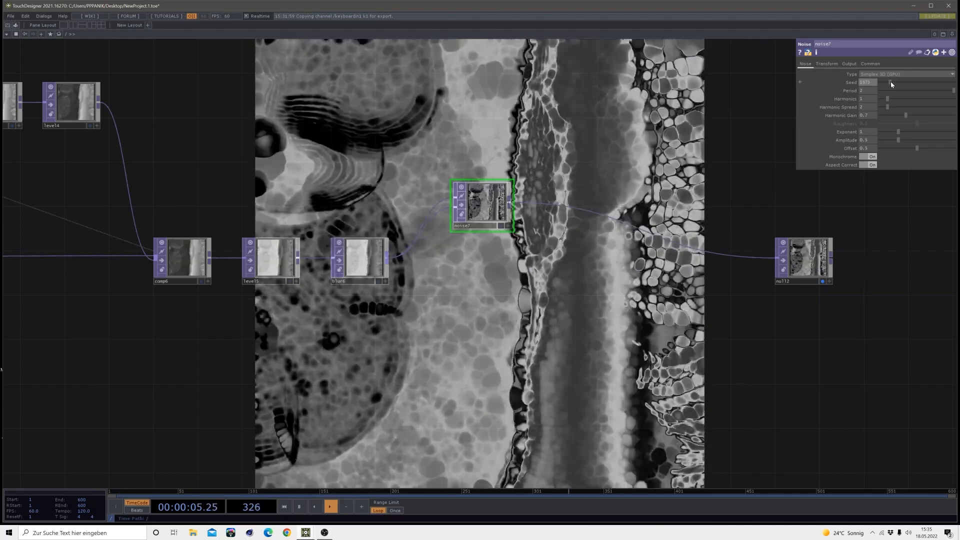
left_click_drag(891, 84, 888, 84)
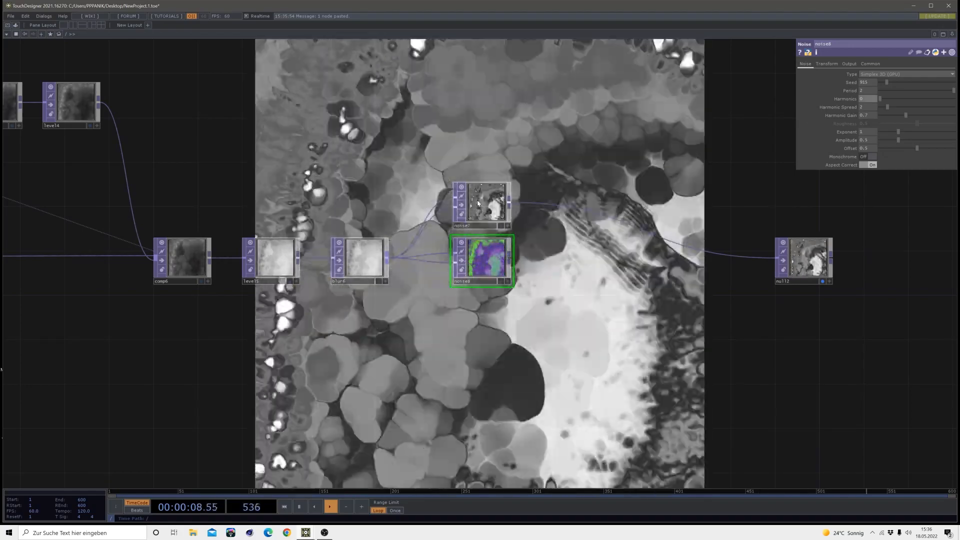
Set noise7's seed to about 1826
left_click(482, 203)
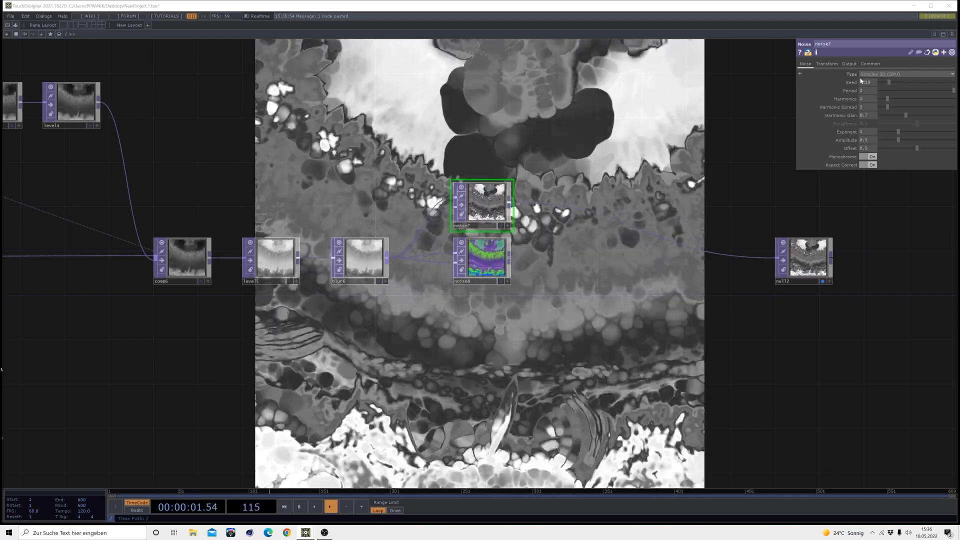
left_click_drag(872, 82, 852, 85)
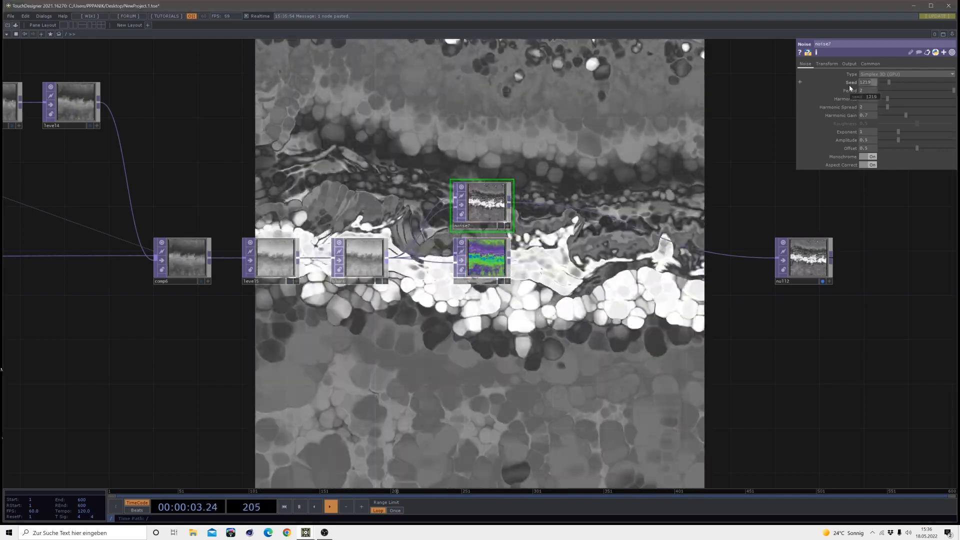
type("1823")
key("Return")
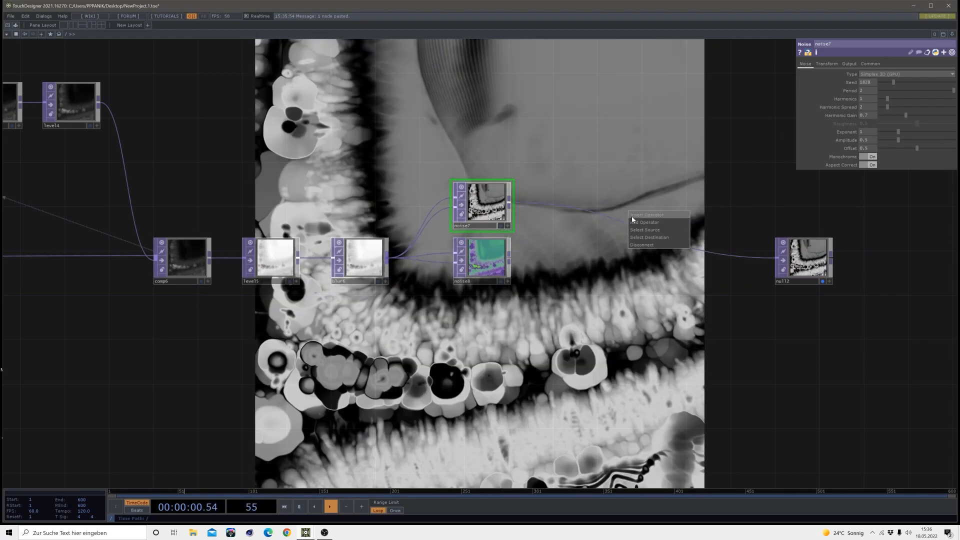
Insert a Composite TOP between noise7 and null2, connect noise8 to it as well, and reposition it between the two branches
left_click(632, 215)
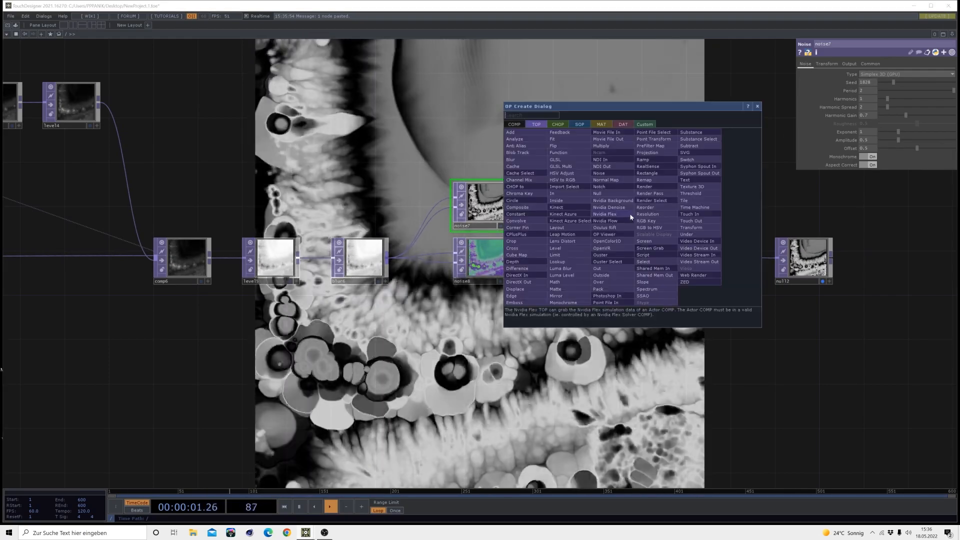
left_click(523, 209)
left_click(619, 235)
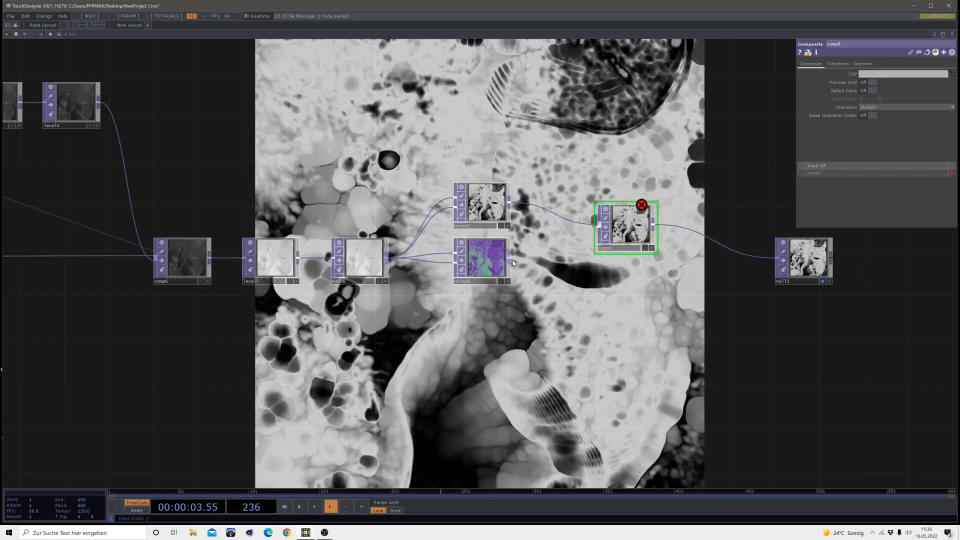
left_click_drag(510, 259, 599, 238)
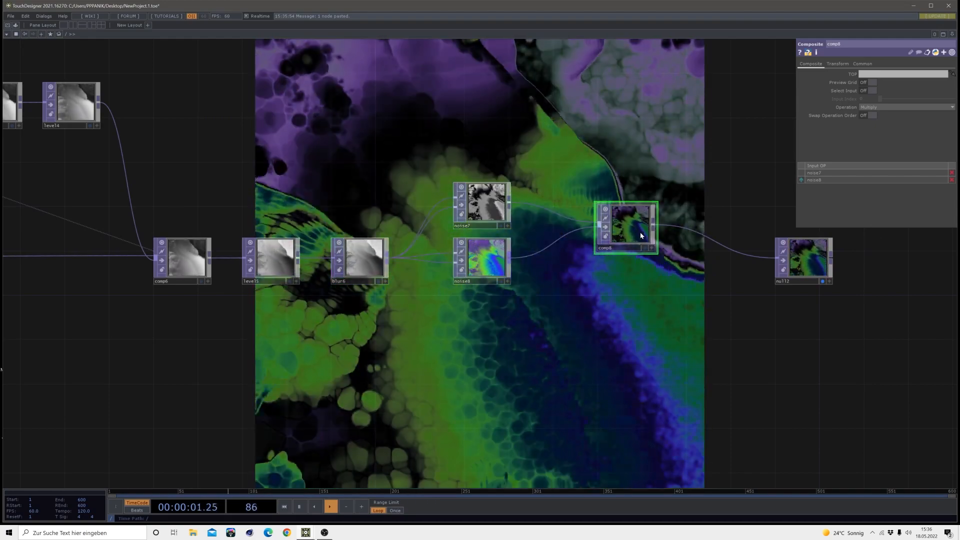
left_click_drag(641, 235, 663, 246)
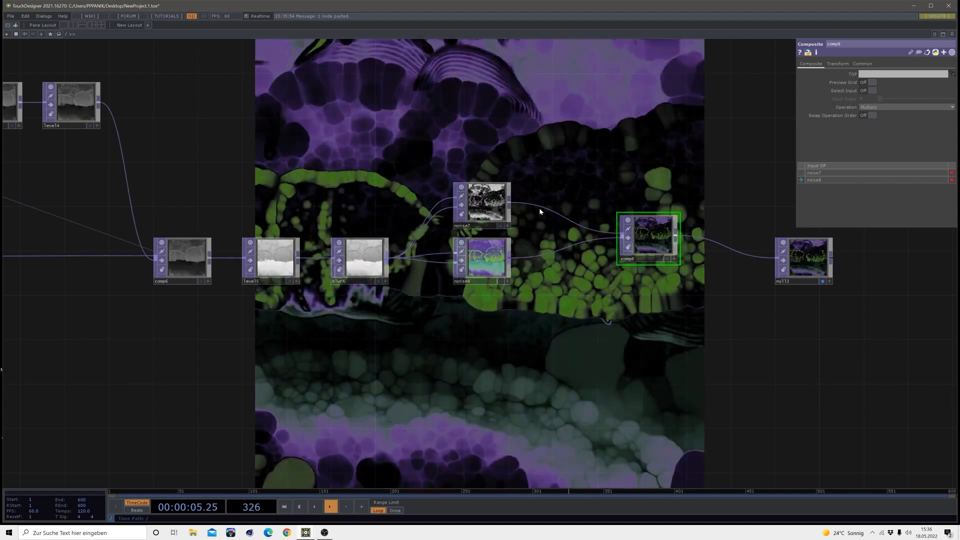
Insert a Level TOP between noise7 and comp8 with black level 0.12, brightness 1.15, gamma 0.88 and slightly reduced contrast
right_click(542, 207)
left_click(552, 201)
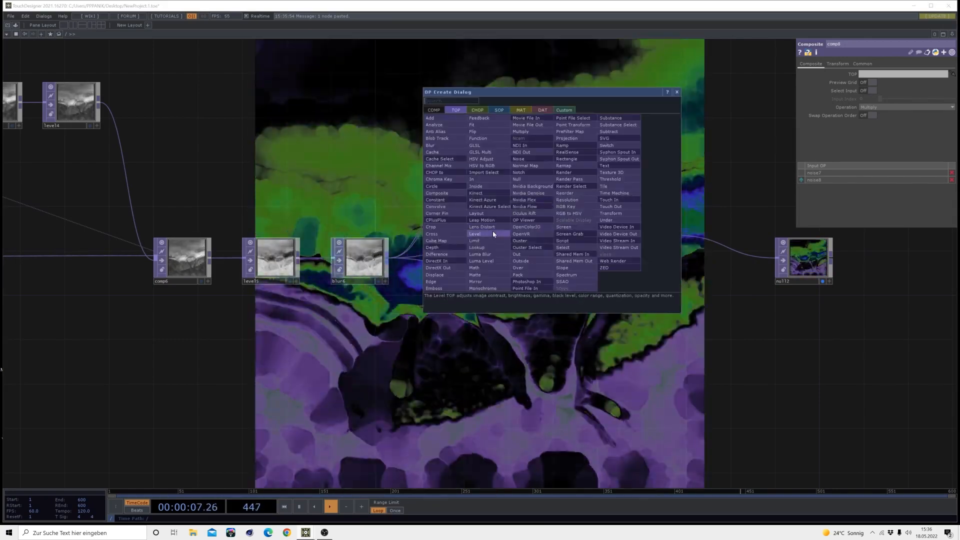
left_click(493, 234)
left_click(560, 205)
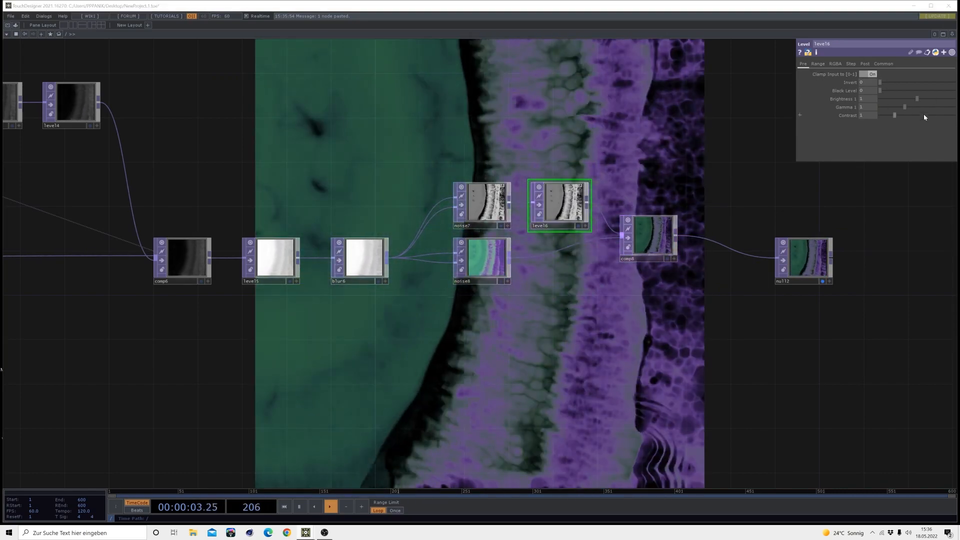
left_click(919, 99)
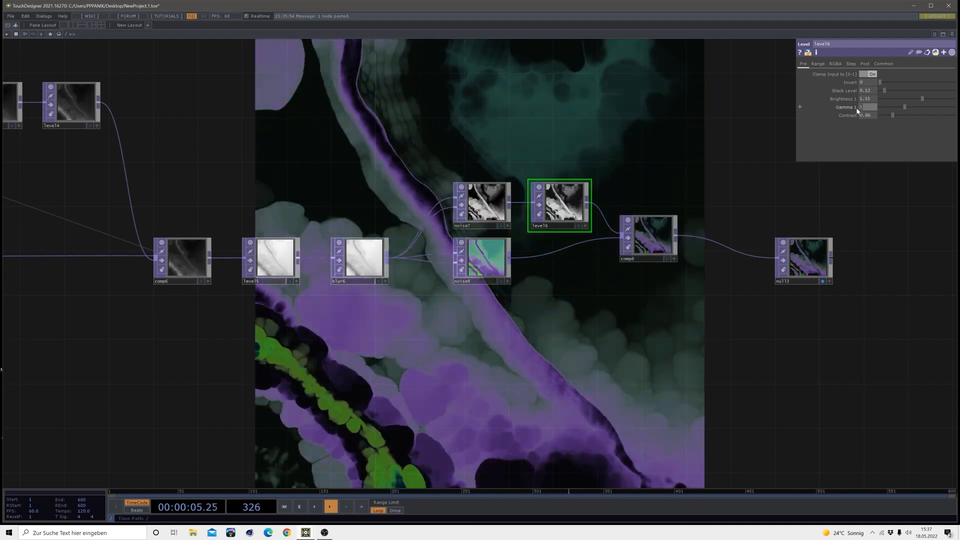
left_click_drag(856, 109, 856, 109)
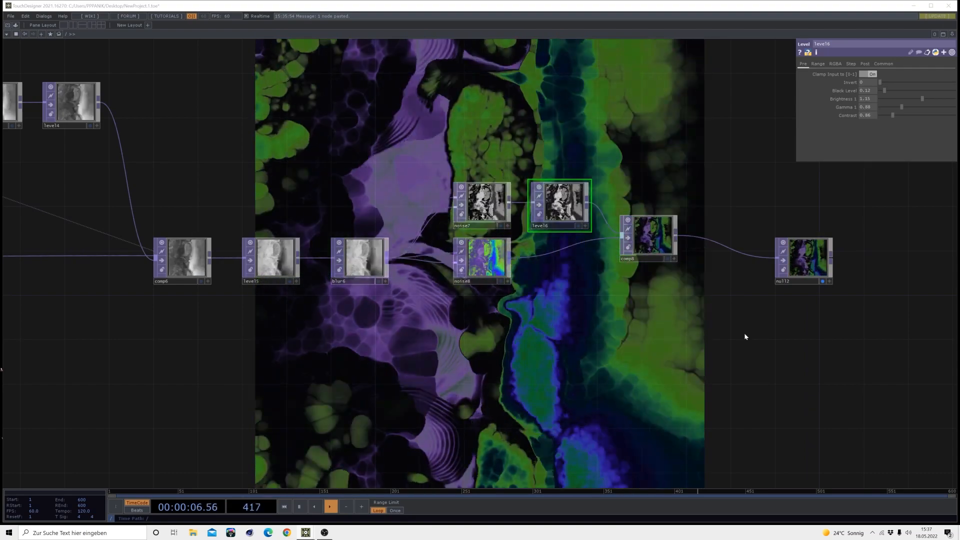
Space out null2 and comp8 to the right, and branch an Edge TOP off comp8 above the main chain
left_click_drag(704, 345, 430, 361)
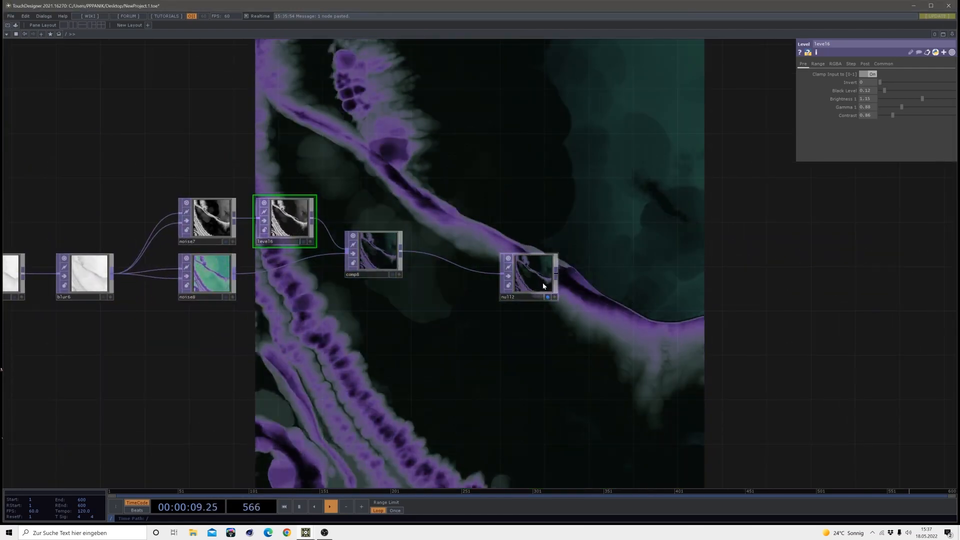
left_click_drag(542, 286, 742, 275)
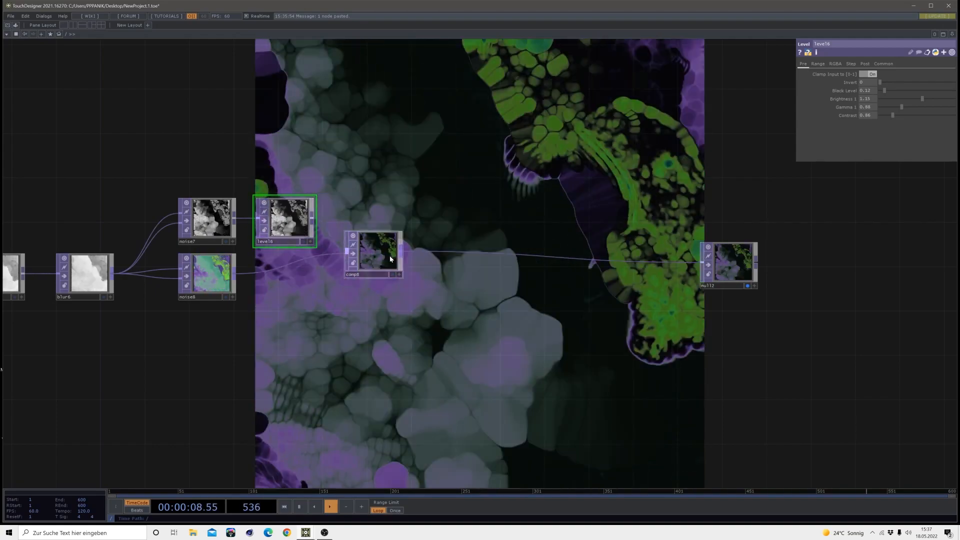
left_click_drag(378, 263, 411, 262)
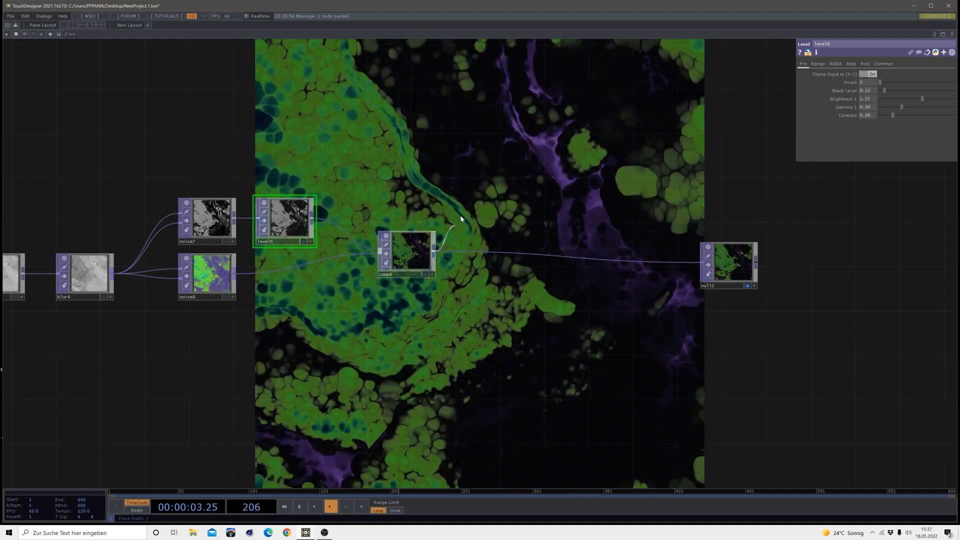
key("Tab")
left_click(343, 295)
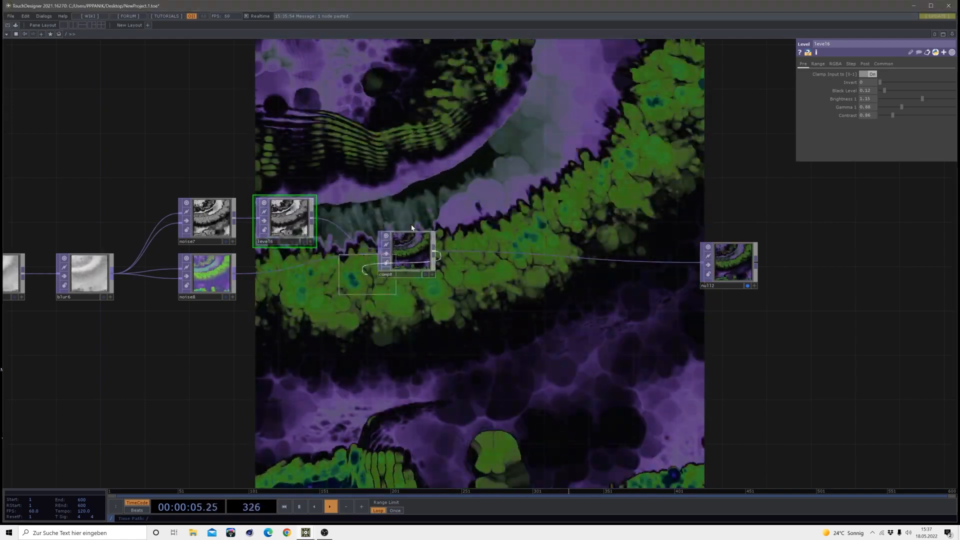
left_click(482, 193)
Set the Edge TOP's strength to 0.1
scroll(483, 178, "up", 10)
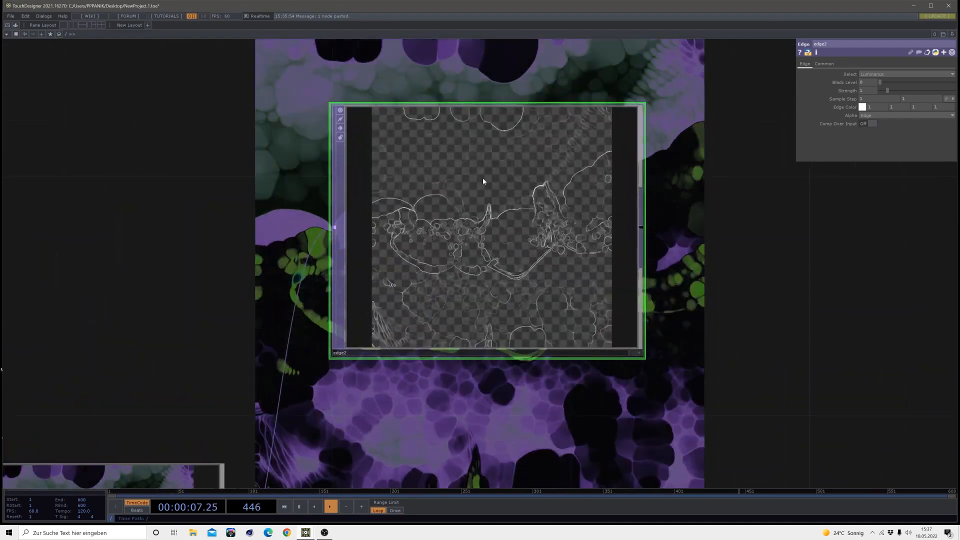
left_click_drag(227, 307, 419, 165)
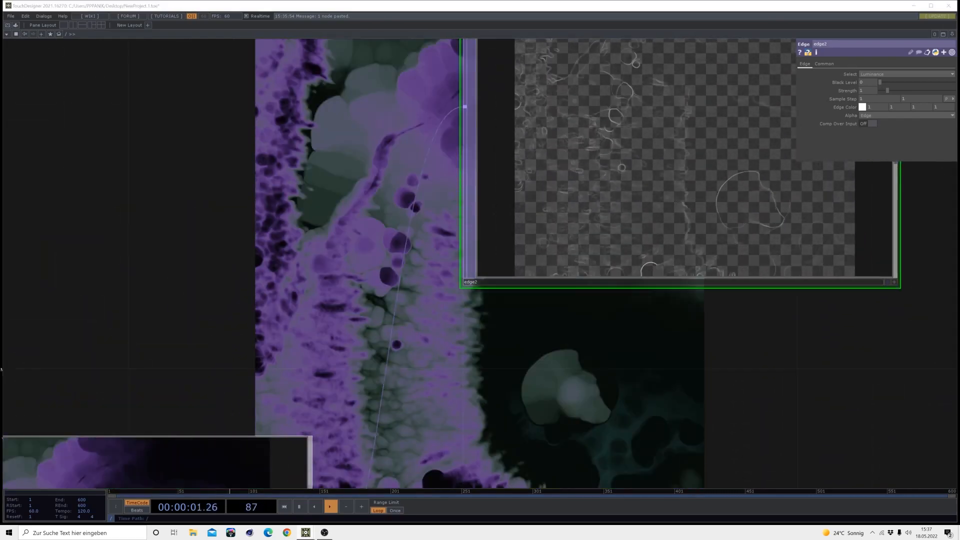
left_click_drag(330, 150, 164, 231)
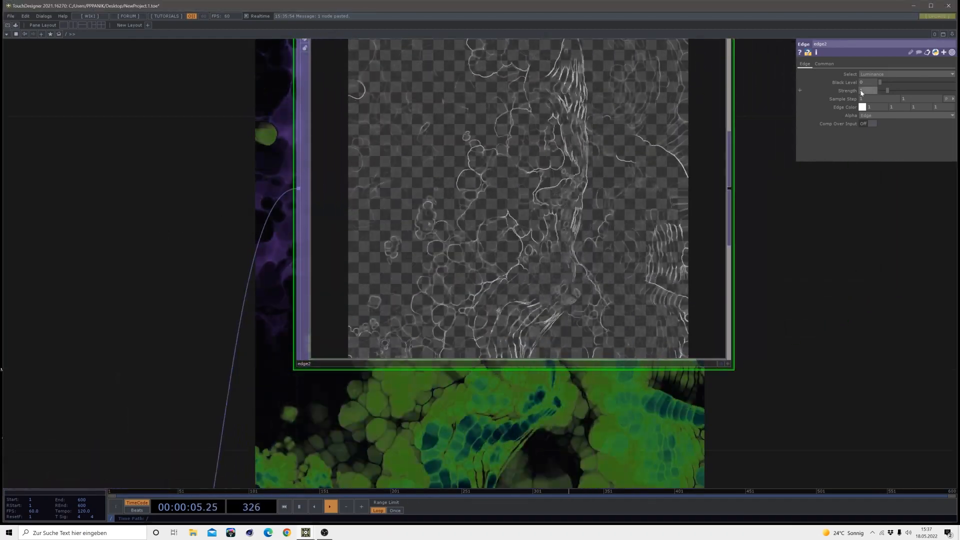
left_click(861, 93)
type("0.1")
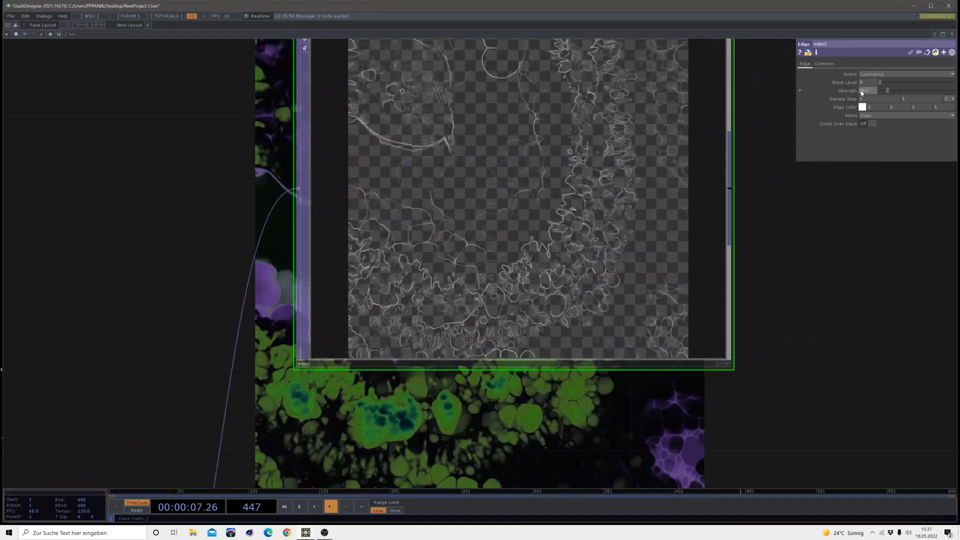
key("Return")
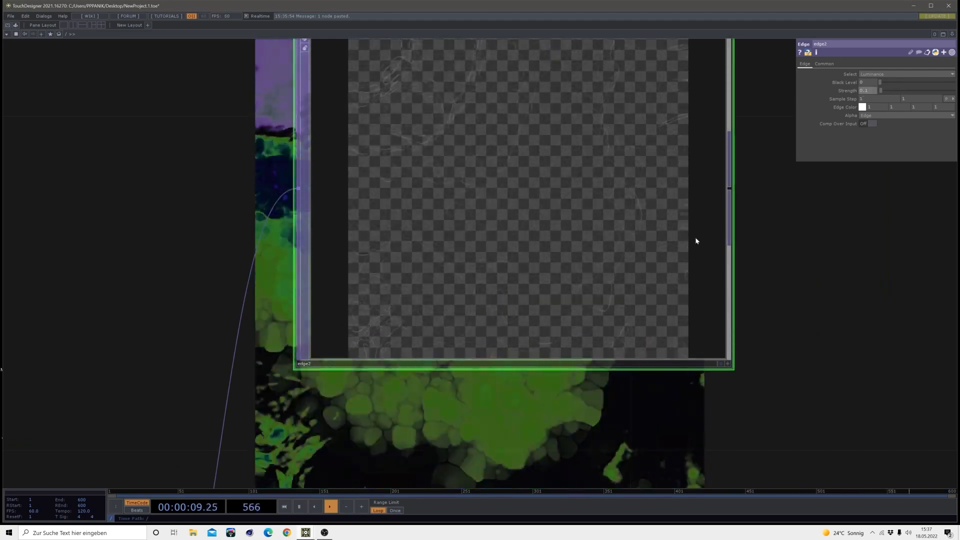
scroll(694, 239, "down", 5)
scroll(637, 319, "down", 1)
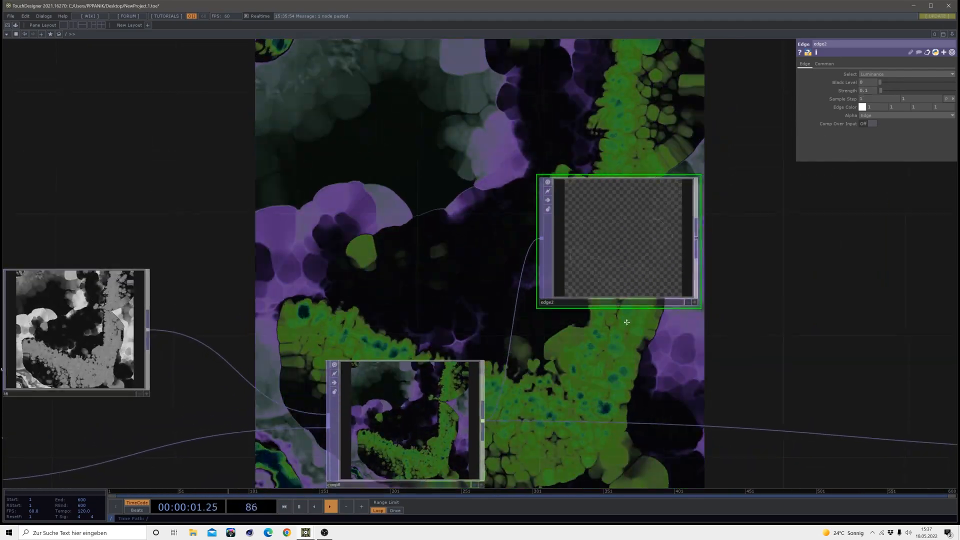
Insert a Composite TOP between comp8 and null2 and connect the Edge TOP as its second input
left_click_drag(625, 322, 439, 261)
right_click(590, 371)
left_click(601, 363)
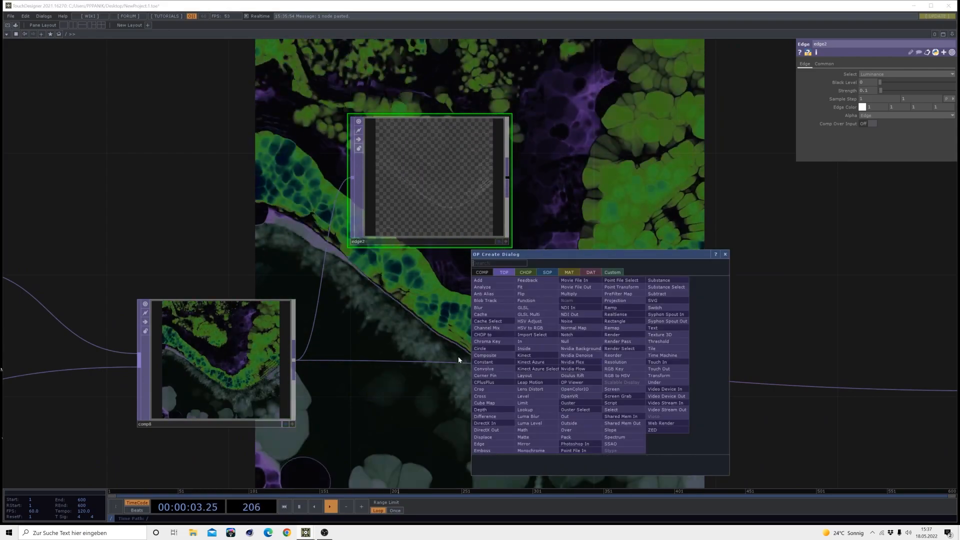
left_click(494, 364)
left_click(709, 364)
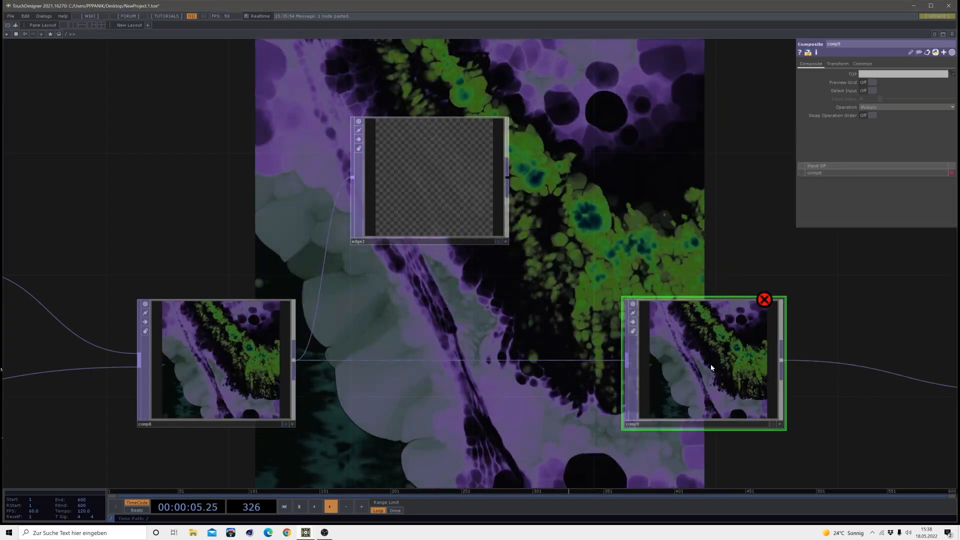
left_click(508, 176)
left_click(687, 350)
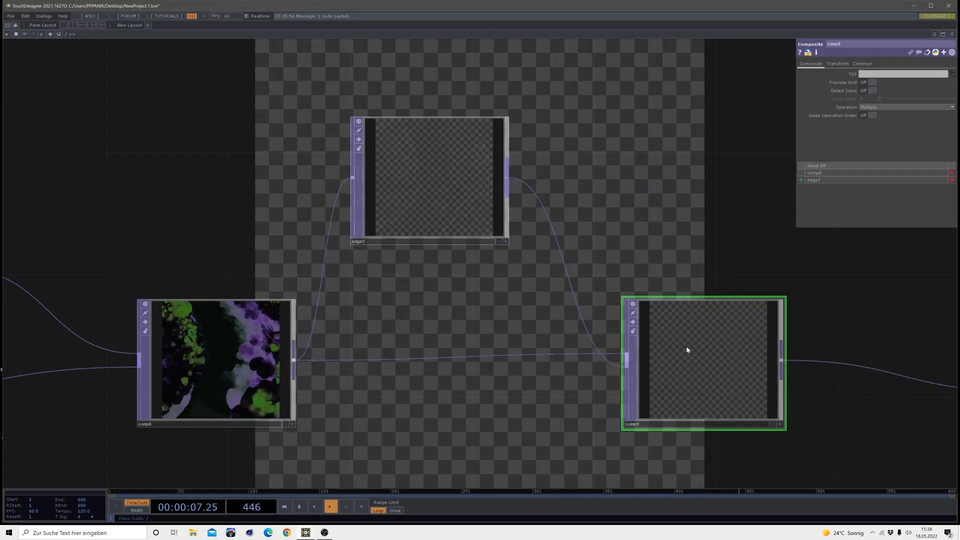
Try the Add operation on the new Composite TOP, and set its operation to Difference instead
left_click(870, 107)
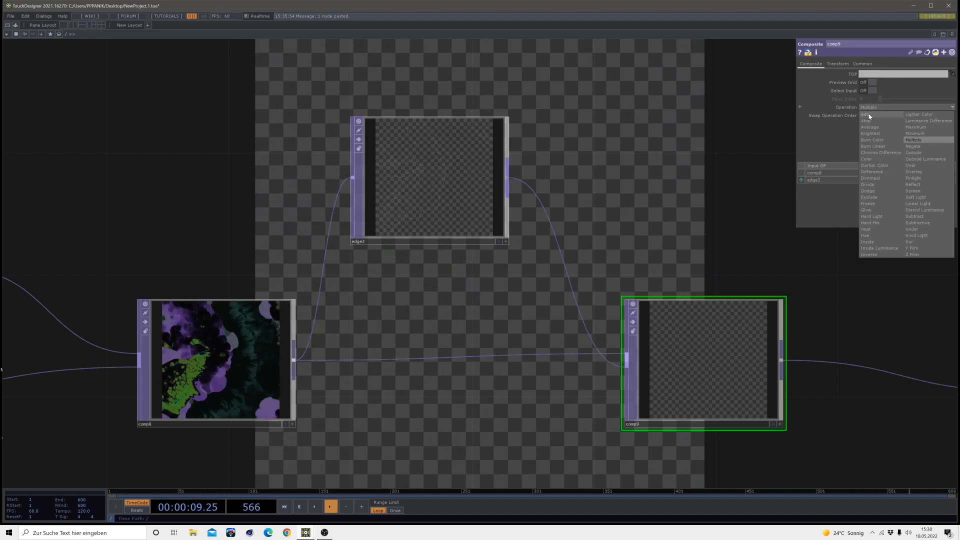
left_click(867, 115)
left_click_drag(391, 271, 368, 241)
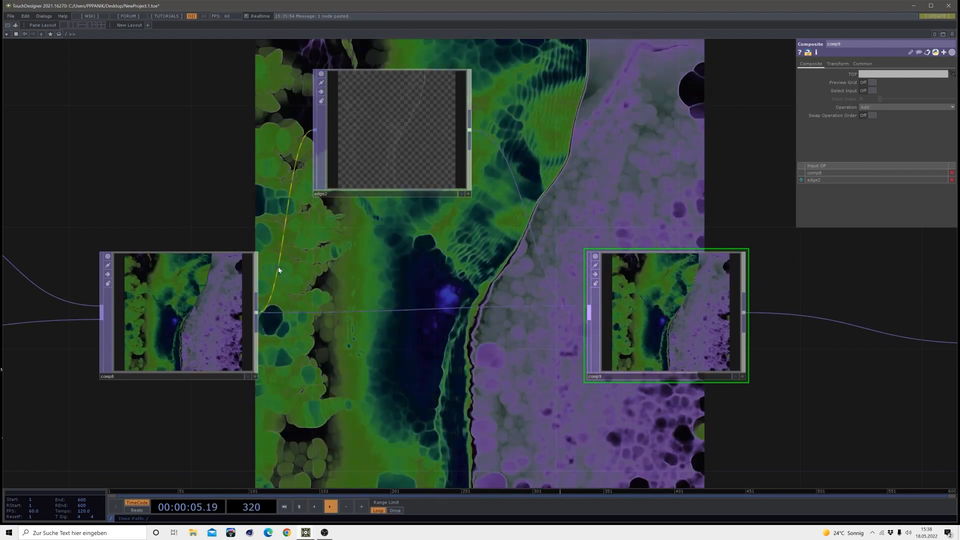
scroll(672, 306, "down", 4)
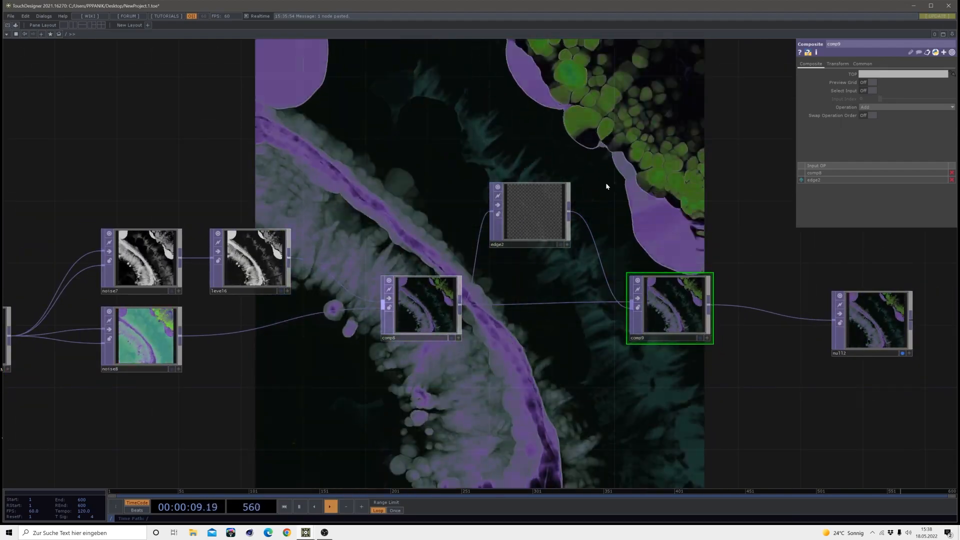
left_click(861, 107)
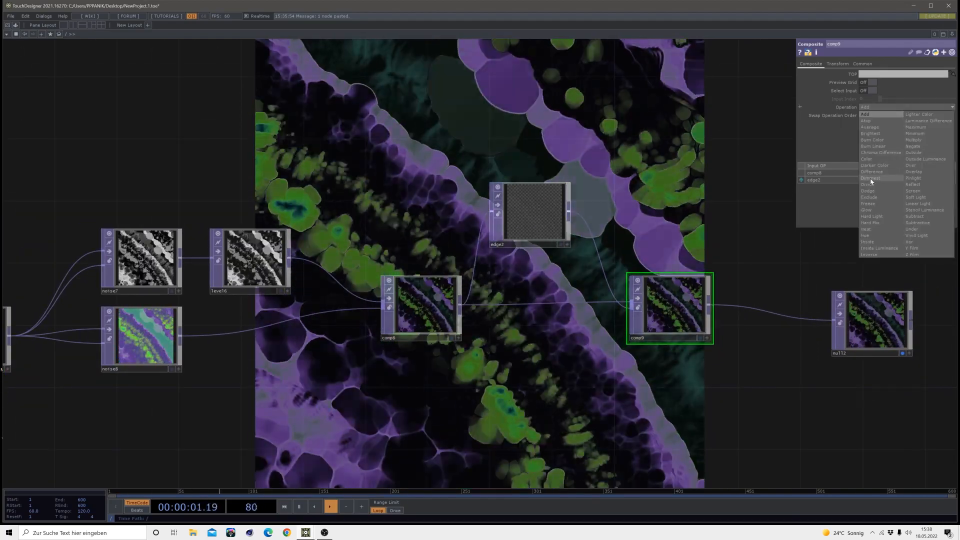
left_click(871, 174)
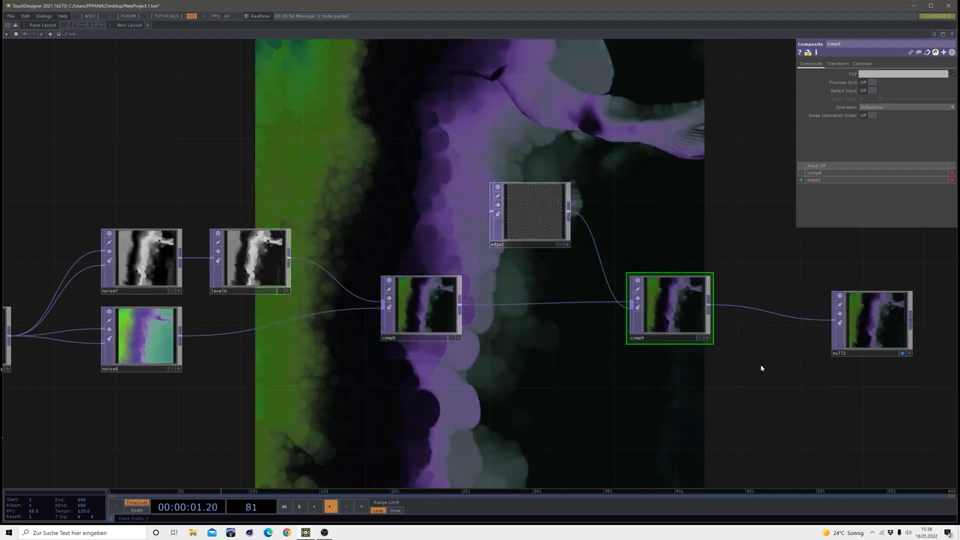
Move null2 further right and wire the bloom component from the ImageFilters palette between comp9 and null2
left_click_drag(680, 369, 284, 358)
left_click_drag(466, 324, 610, 307)
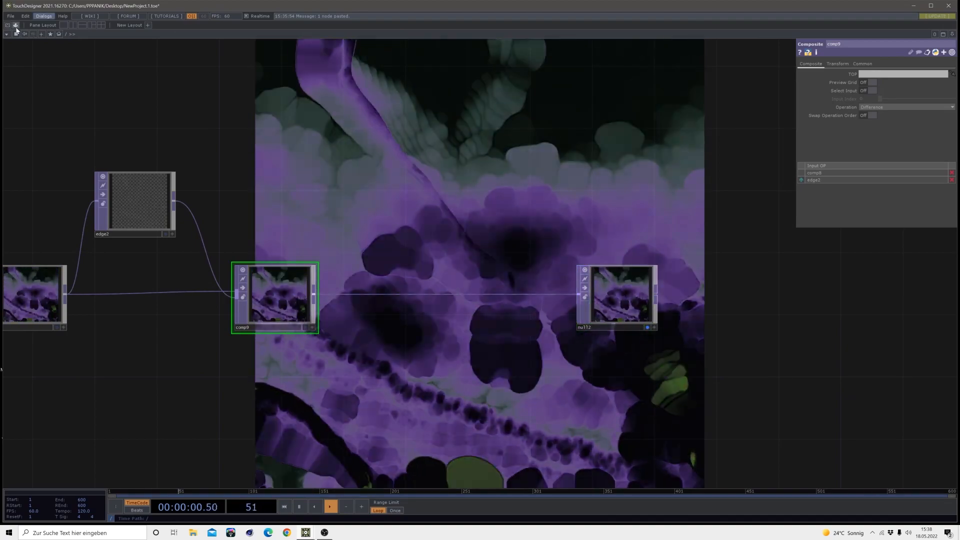
left_click(16, 25)
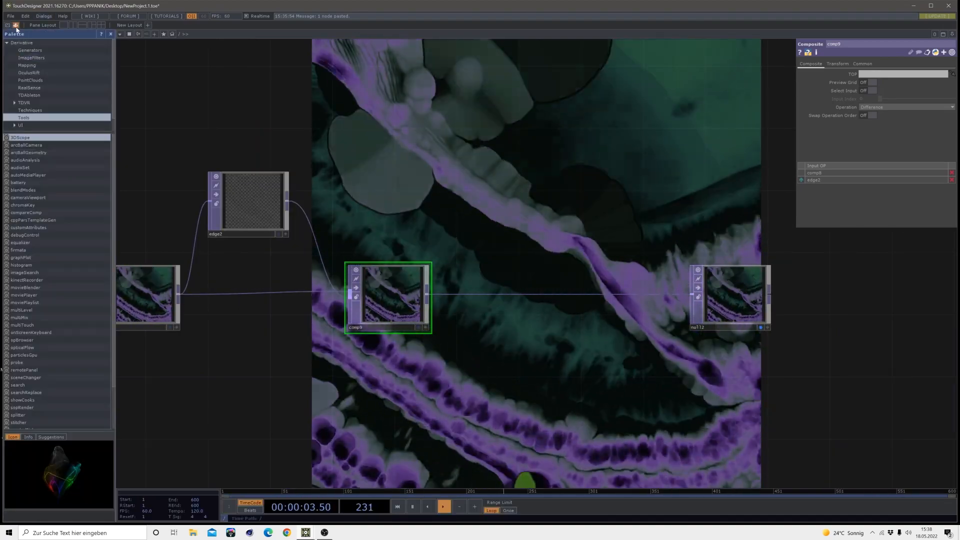
left_click(31, 57)
left_click_drag(20, 141, 557, 200)
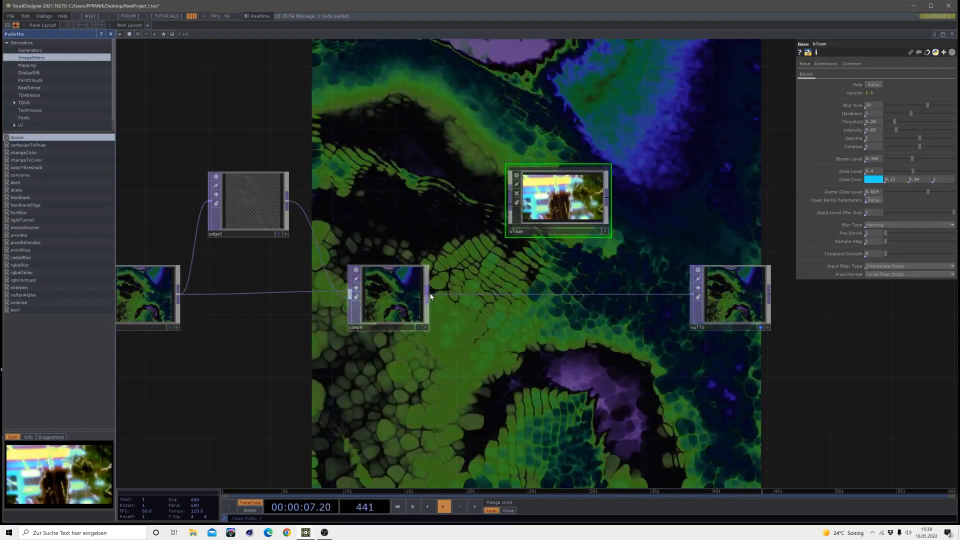
left_click_drag(428, 294, 509, 192)
left_click_drag(607, 199, 693, 294)
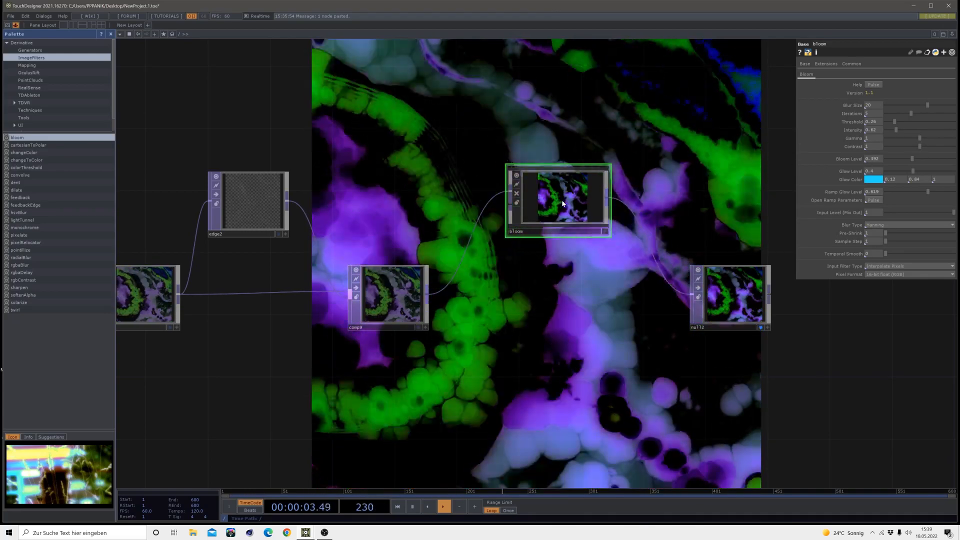
left_click_drag(563, 193, 558, 211)
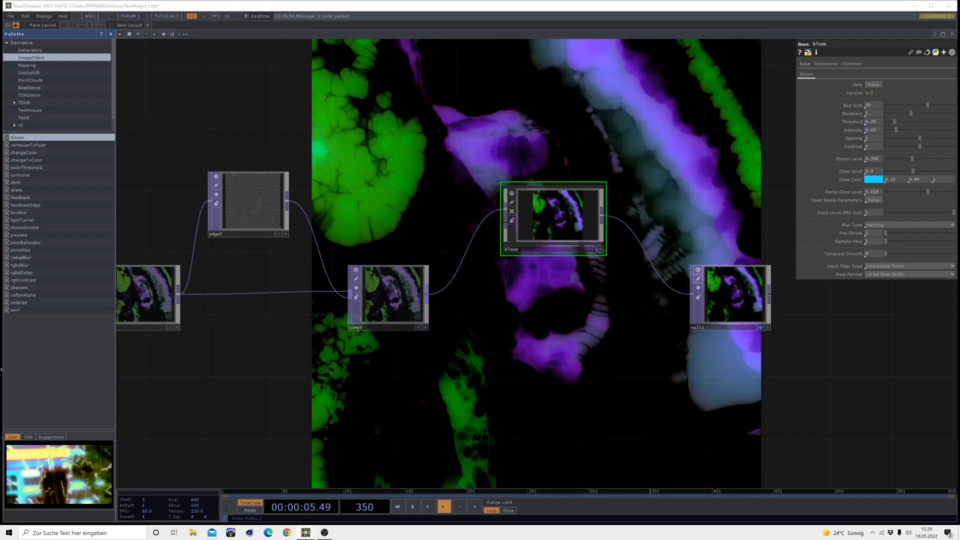
Set the bloom's glow color to white, blur size to 18, intensity to 0.3 and threshold to 0.12
left_click(873, 178)
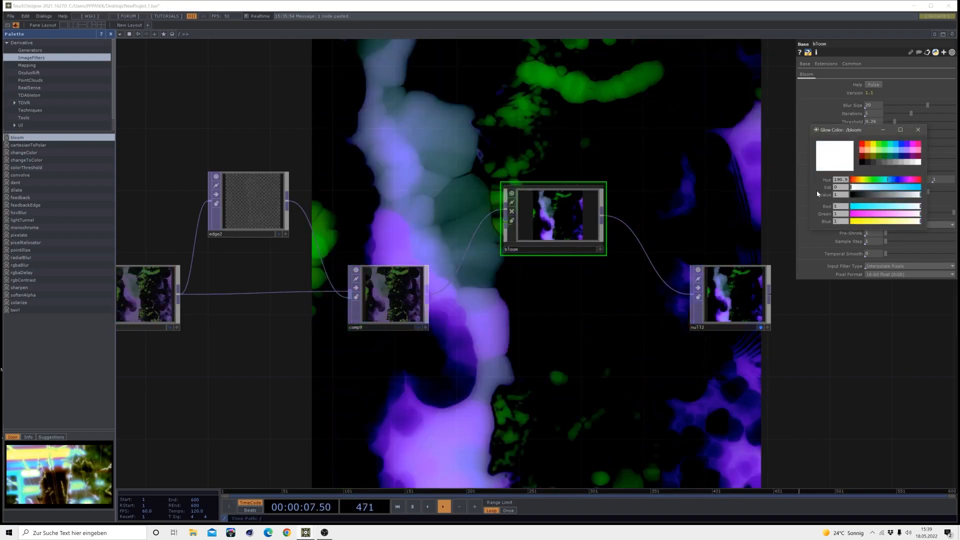
left_click(918, 129)
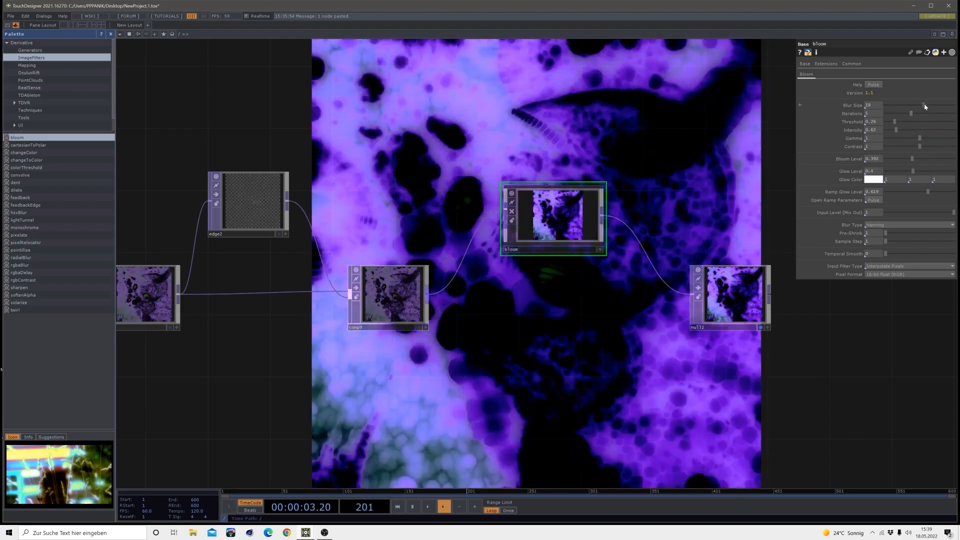
left_click_drag(924, 104, 921, 105)
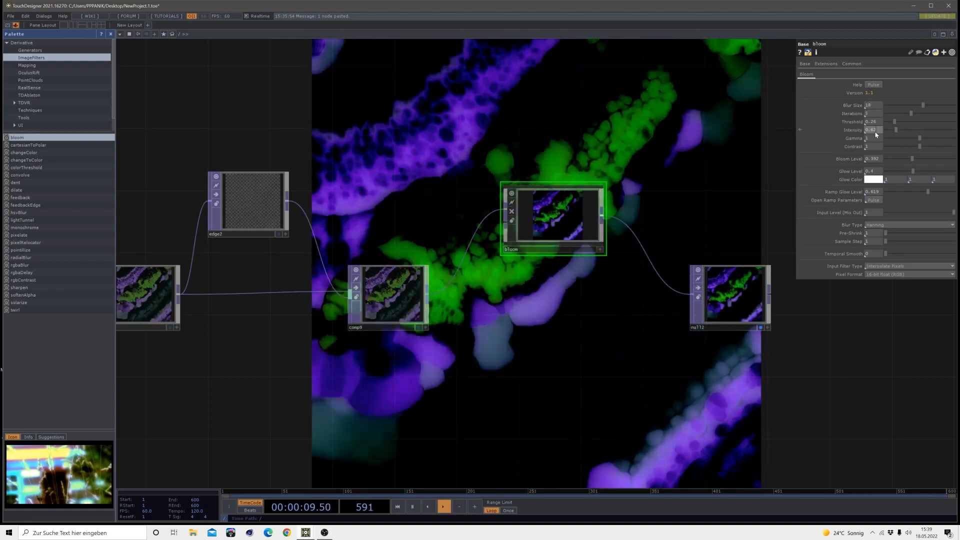
middle_click_drag(870, 133, 689, 150)
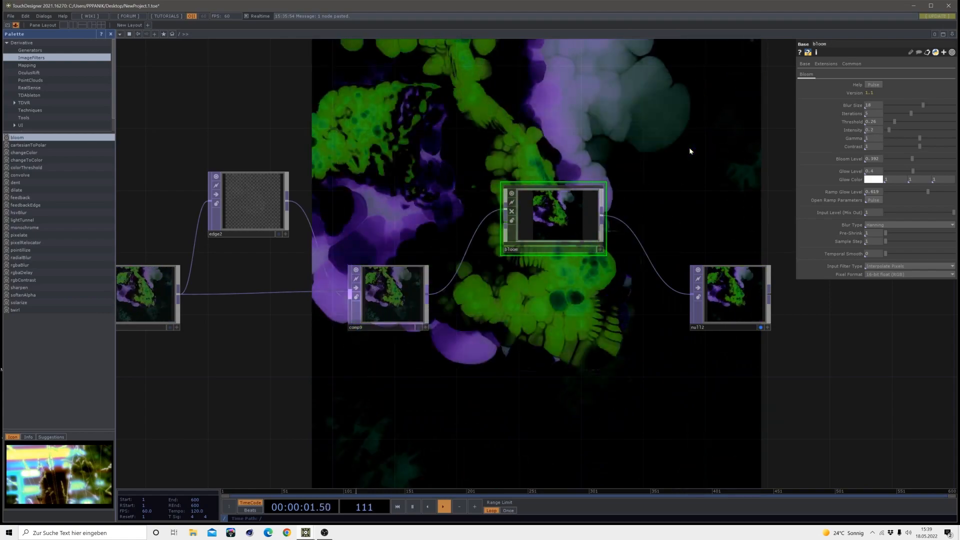
left_click(890, 122)
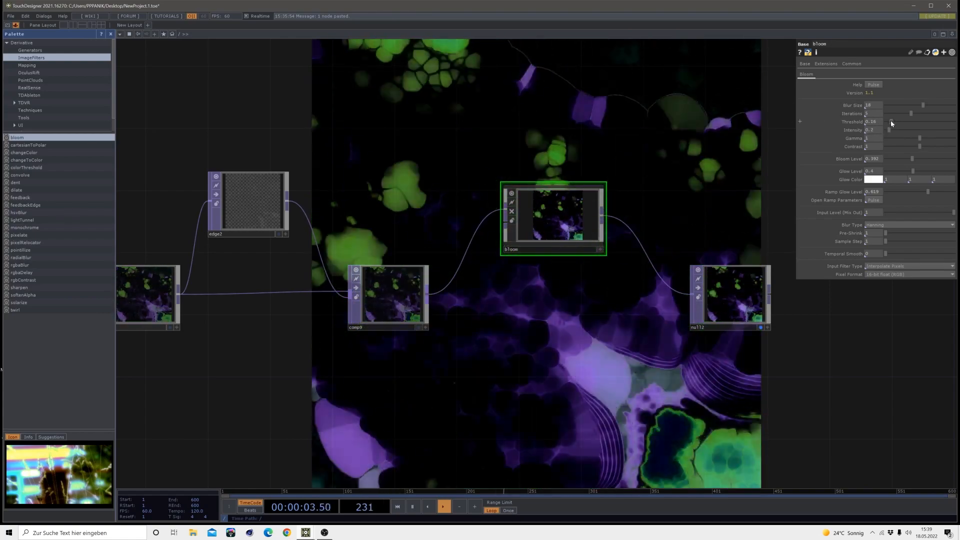
left_click_drag(890, 121, 891, 121)
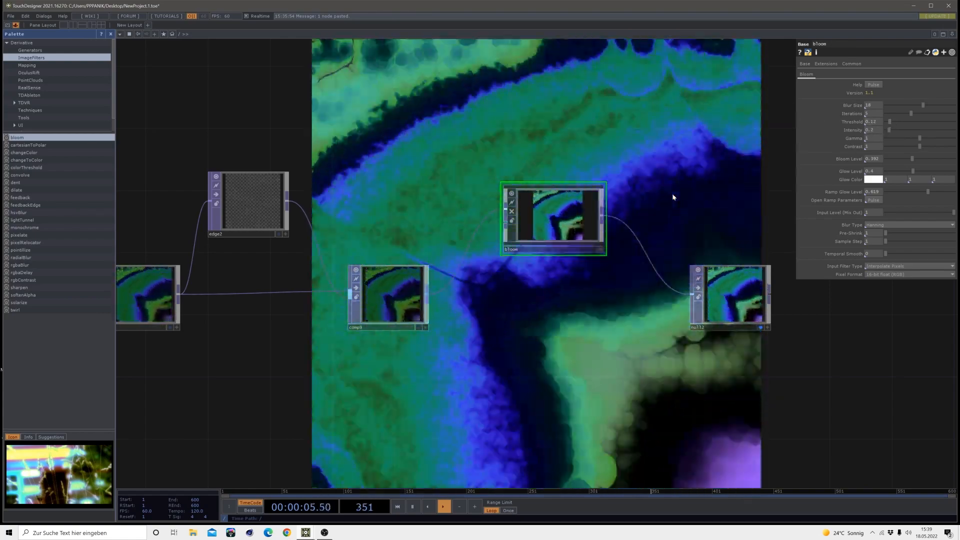